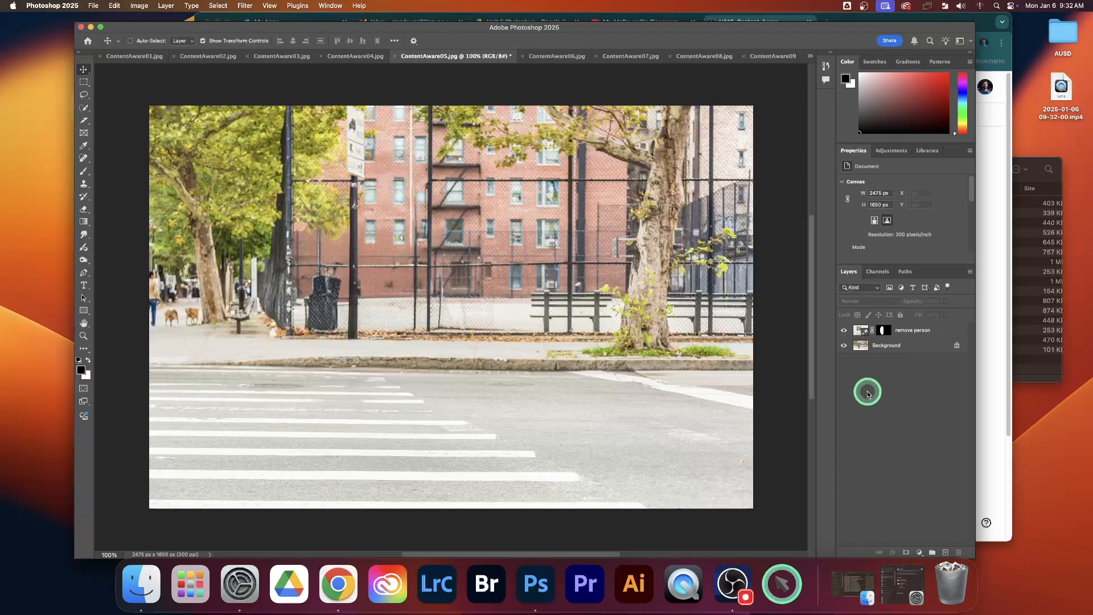
# - Compare ContentAware05 with the "remove person" layer hidden and shown, and bring up ContentAware01
pyautogui.click(851, 331)
pyautogui.click(844, 331)
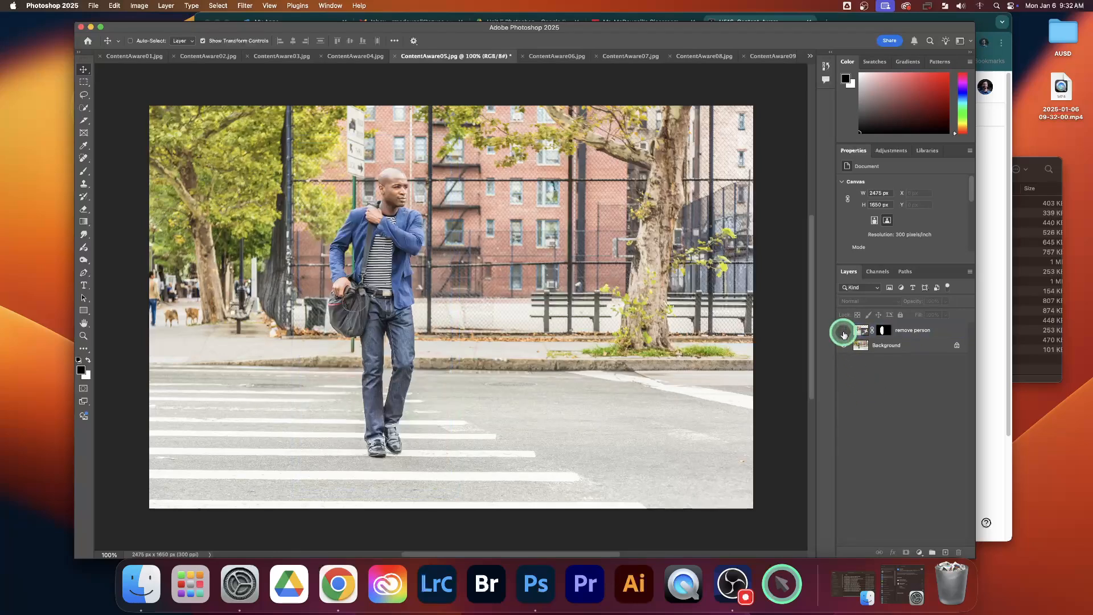
pyautogui.click(844, 330)
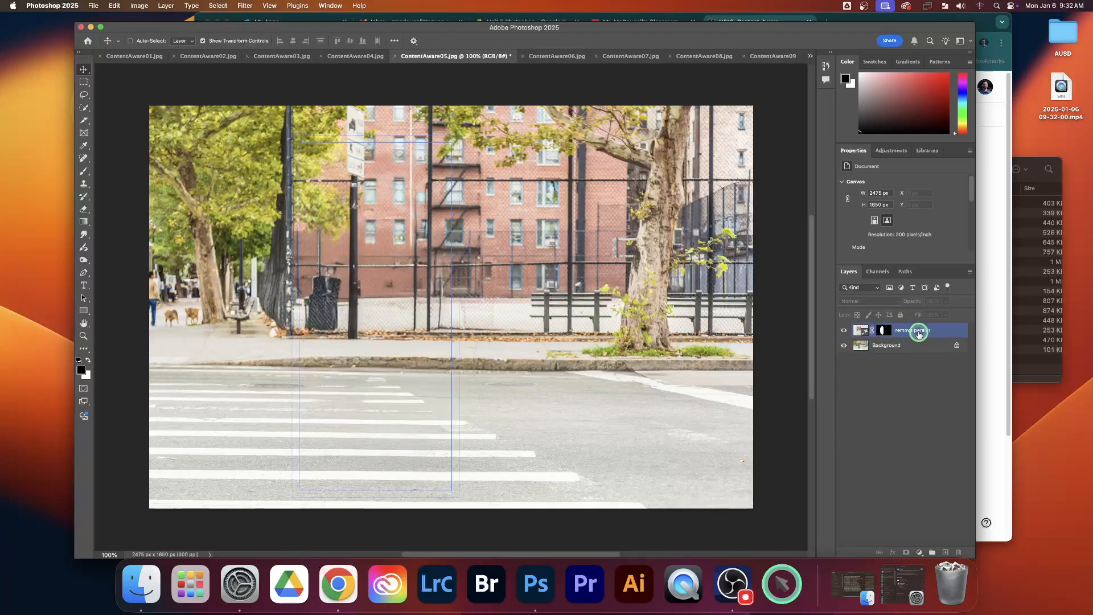
pyautogui.click(947, 467)
pyautogui.click(123, 63)
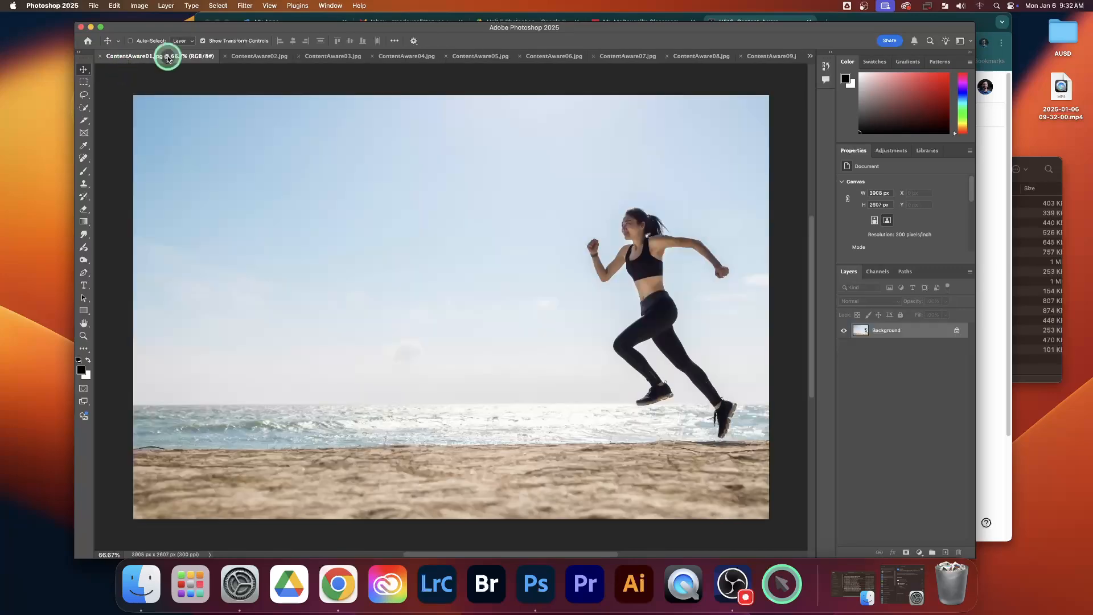
# - Switch to Chrome and review the title, points and instructions of the U516: Content-Aware assignment in Google Classroom
pyautogui.click(990, 22)
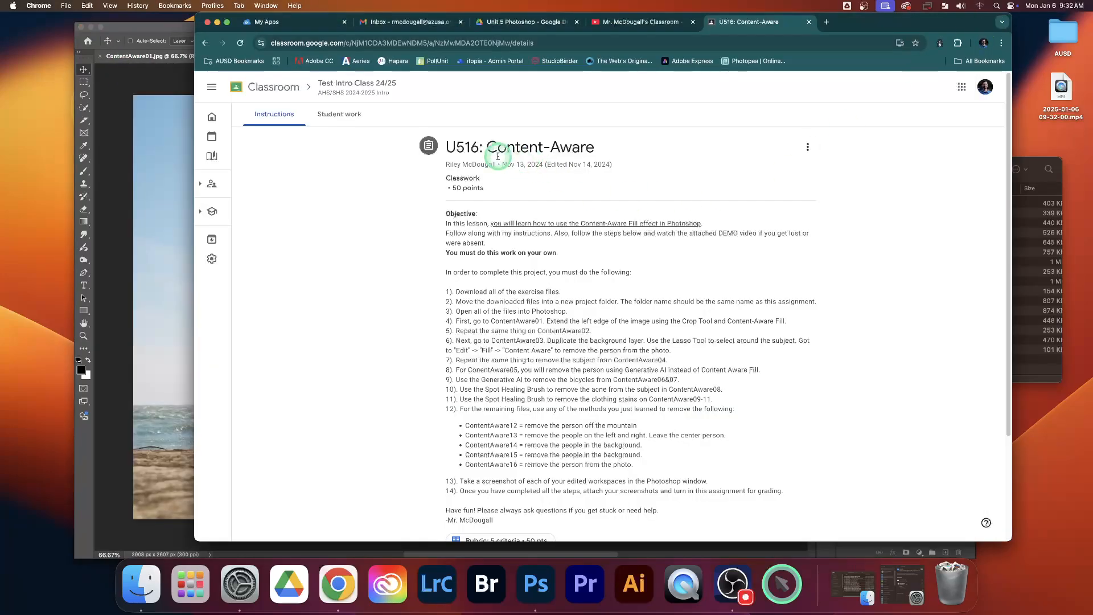
pyautogui.moveTo(445, 147); pyautogui.dragTo(592, 146)
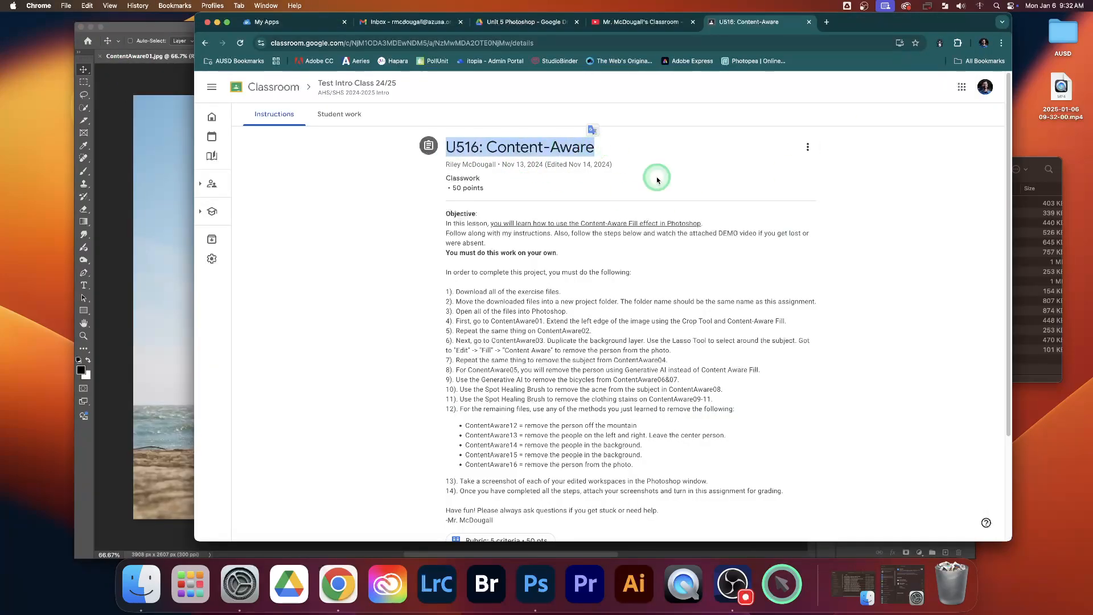
pyautogui.click(892, 296)
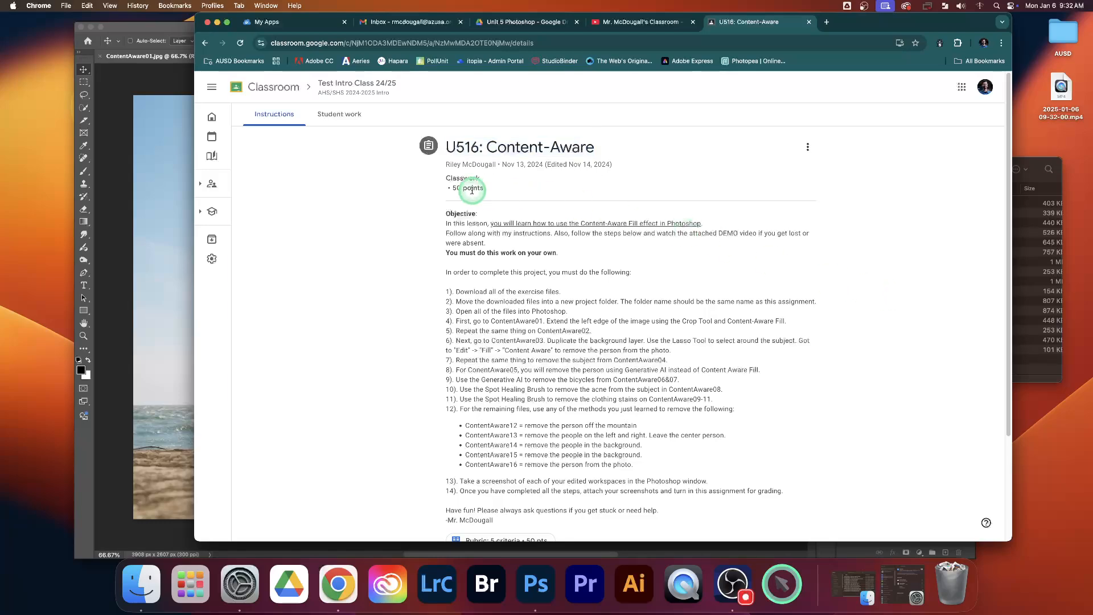
pyautogui.click(489, 182)
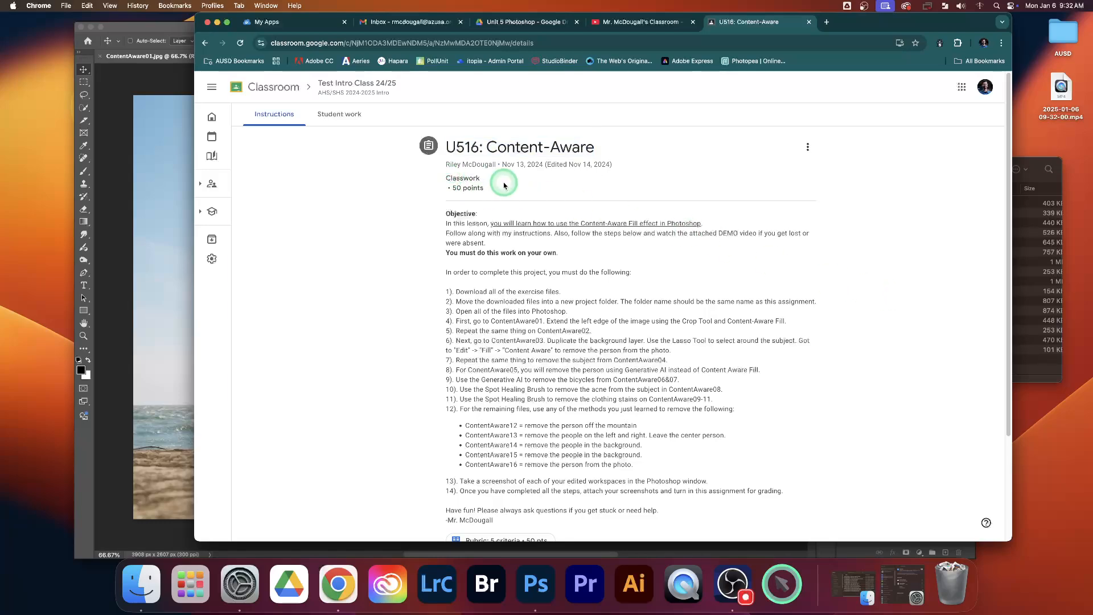
pyautogui.scroll(-5, 569, 410)
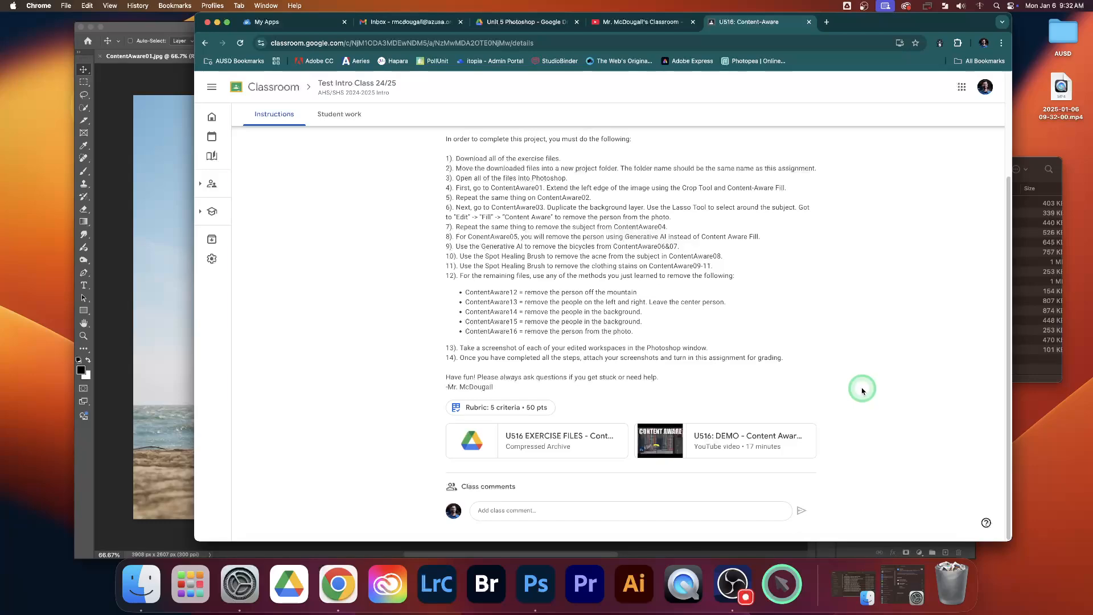
pyautogui.scroll(5, 863, 391)
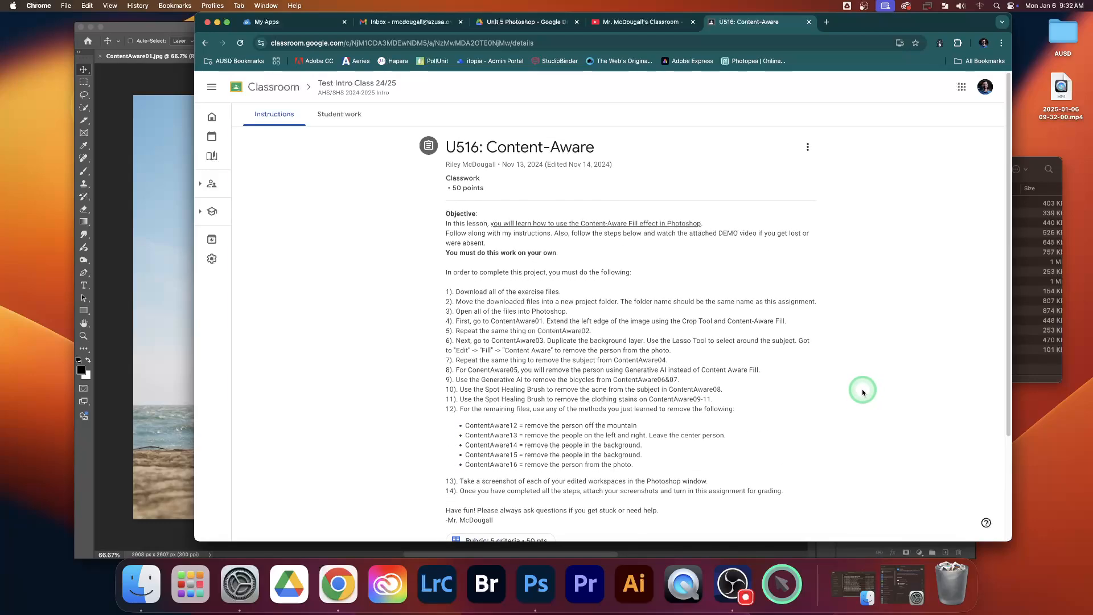
# - Switch back to Photoshop and delete the "remove person" layer from ContentAware05
pyautogui.click(173, 32)
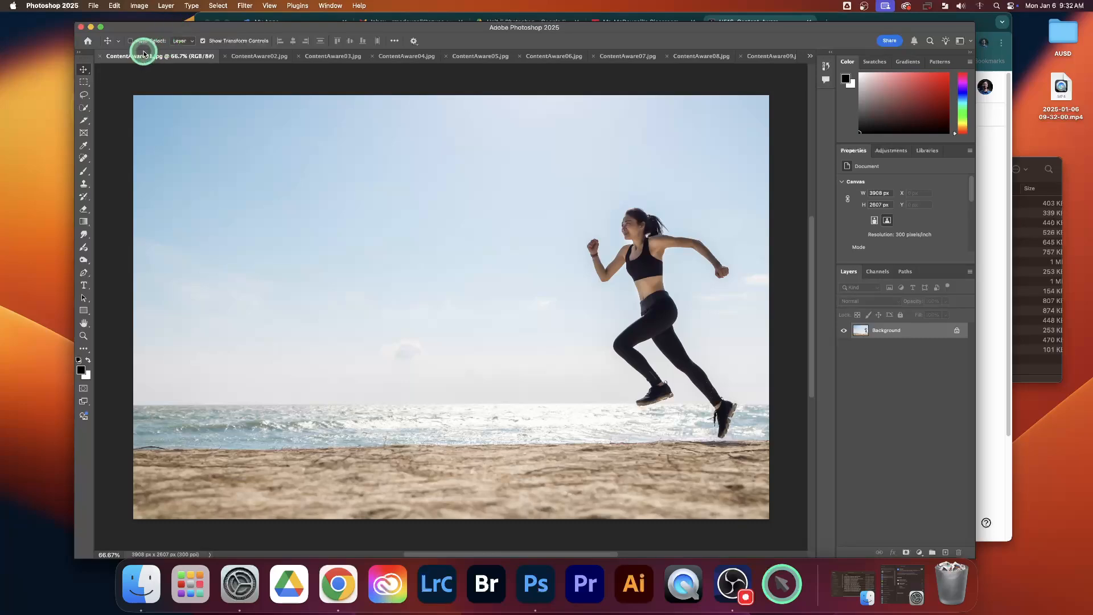
pyautogui.click(473, 57)
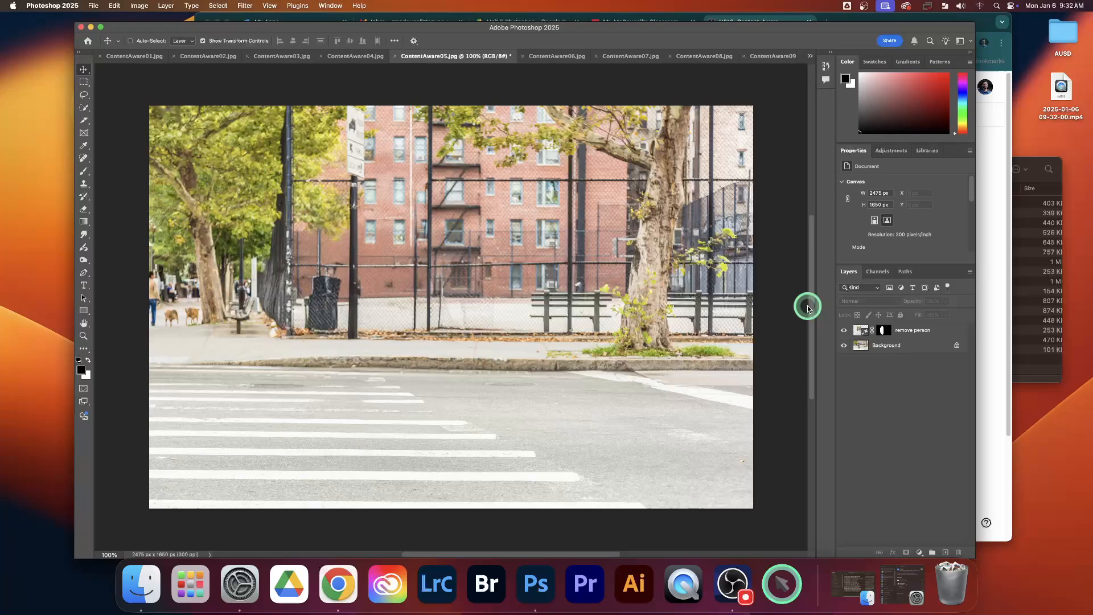
pyautogui.click(903, 330)
pyautogui.click(959, 551)
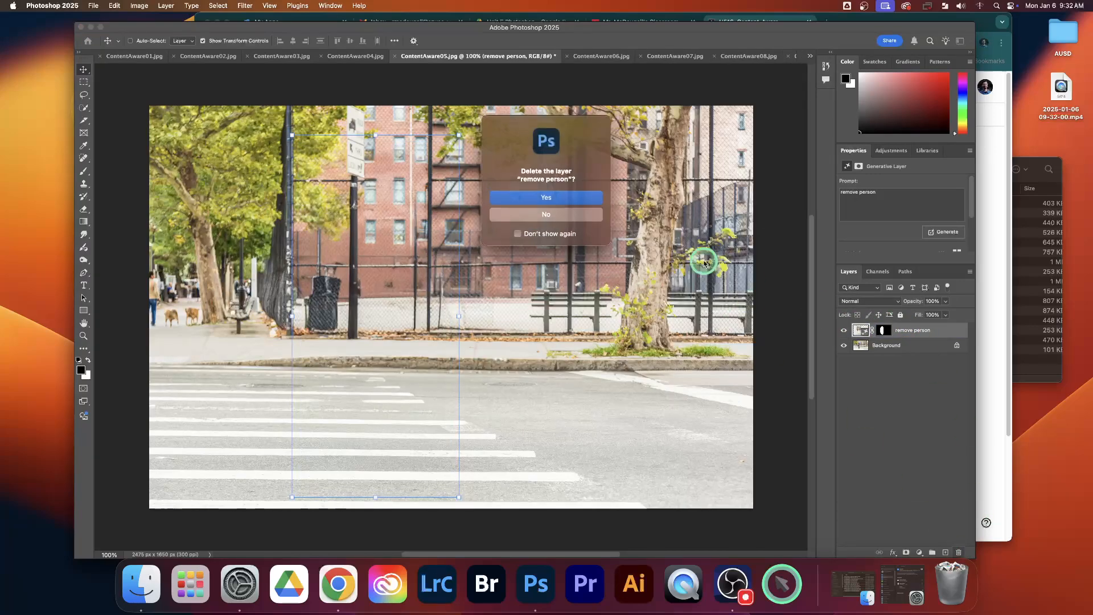
pyautogui.click(547, 198)
# - Bring up the ContentAware01 image and activate the Crop Tool
pyautogui.click(140, 56)
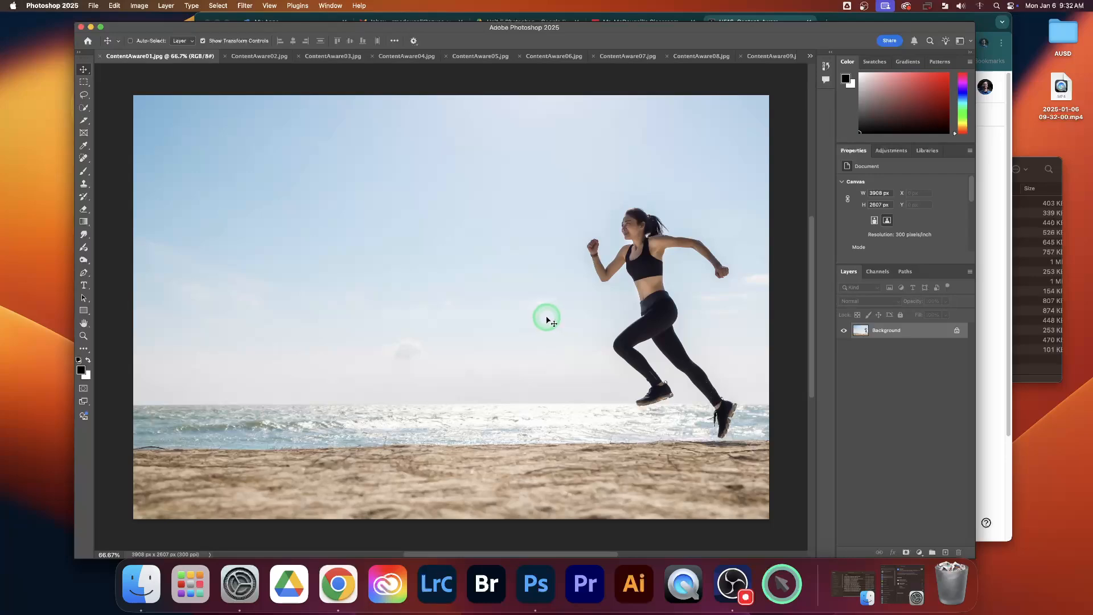
pyautogui.scroll(2, 528, 318)
pyautogui.scroll(-4, 528, 318)
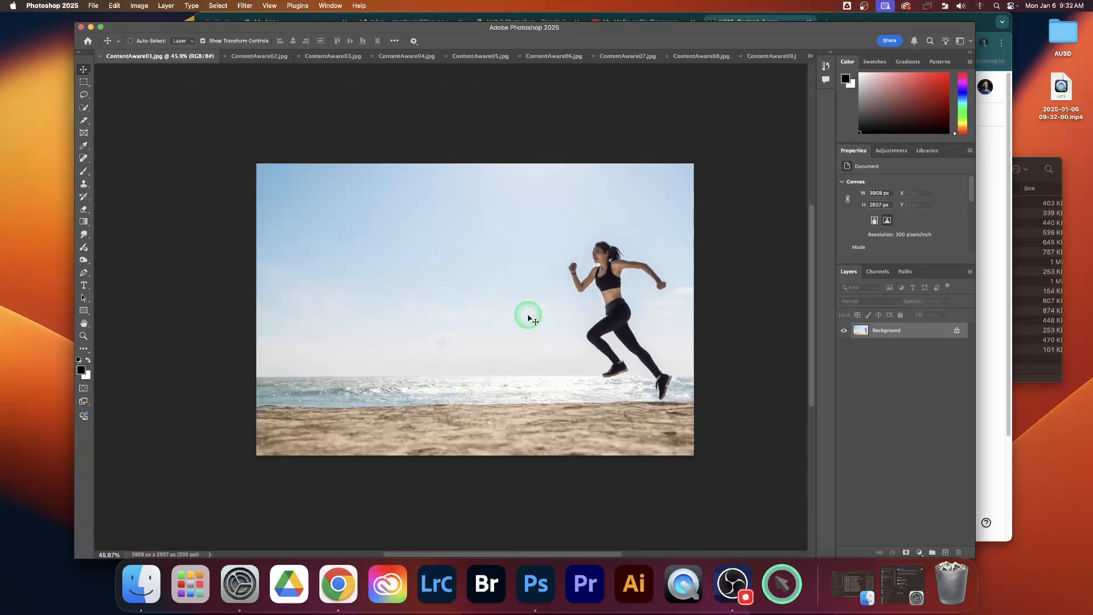
pyautogui.hscroll(-2, 527, 318)
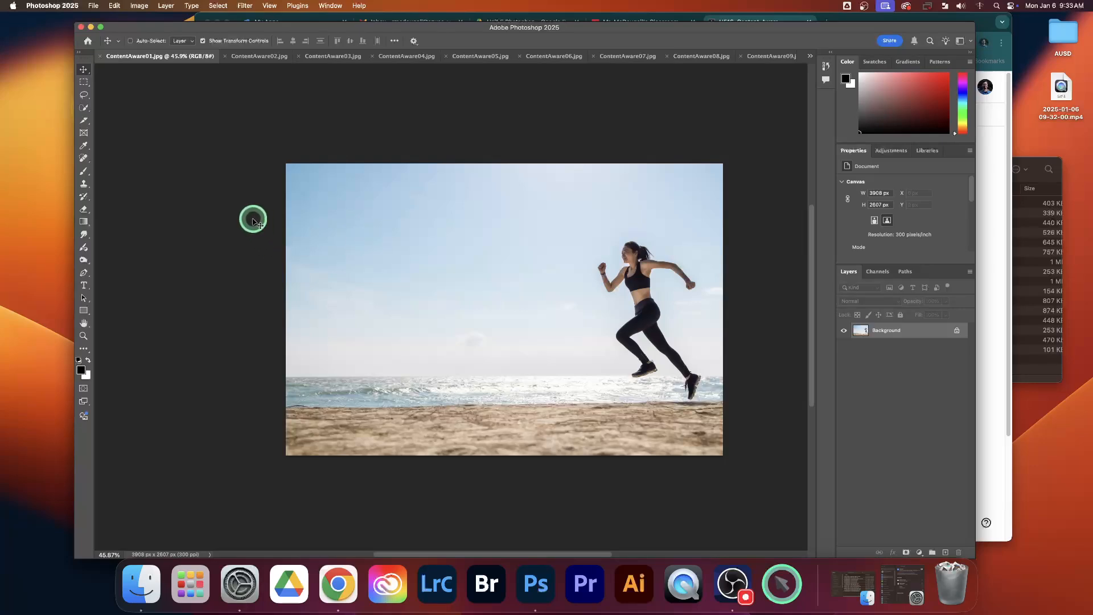
pyautogui.click(84, 122)
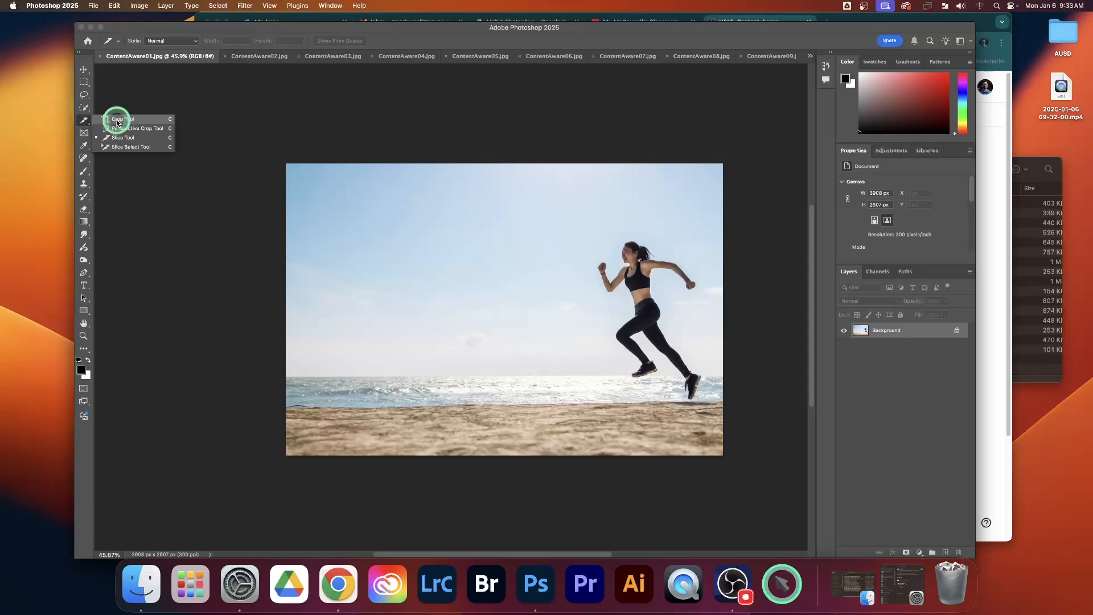
pyautogui.click(117, 120)
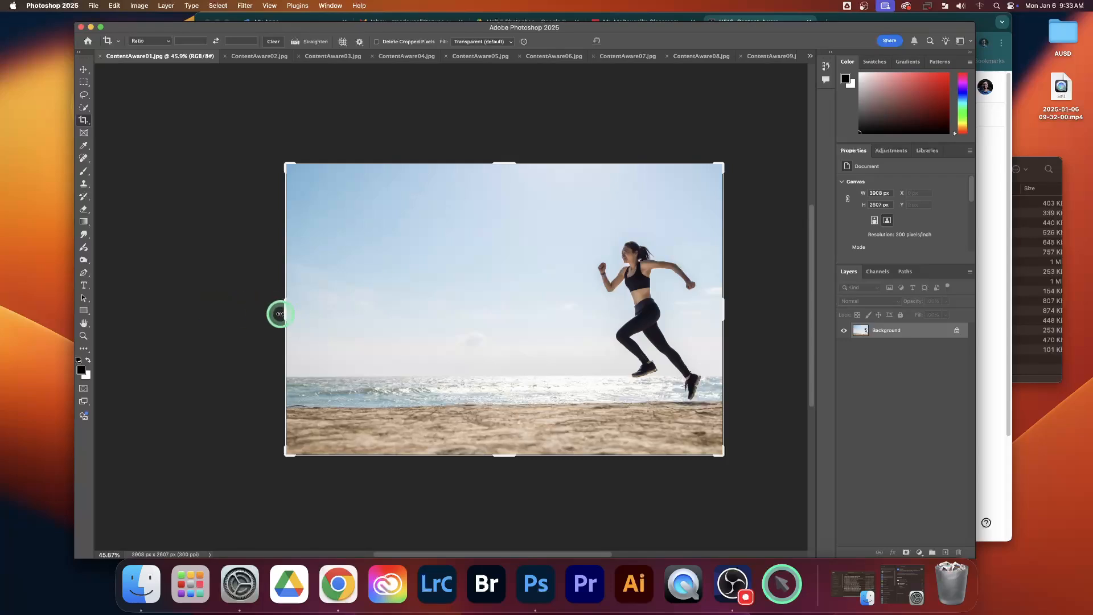
# - Try to extend ContentAware01 beyond its left edge to about 5564 px wide with transparent fill, and undo the crop
pyautogui.hscroll(-1, 280, 314)
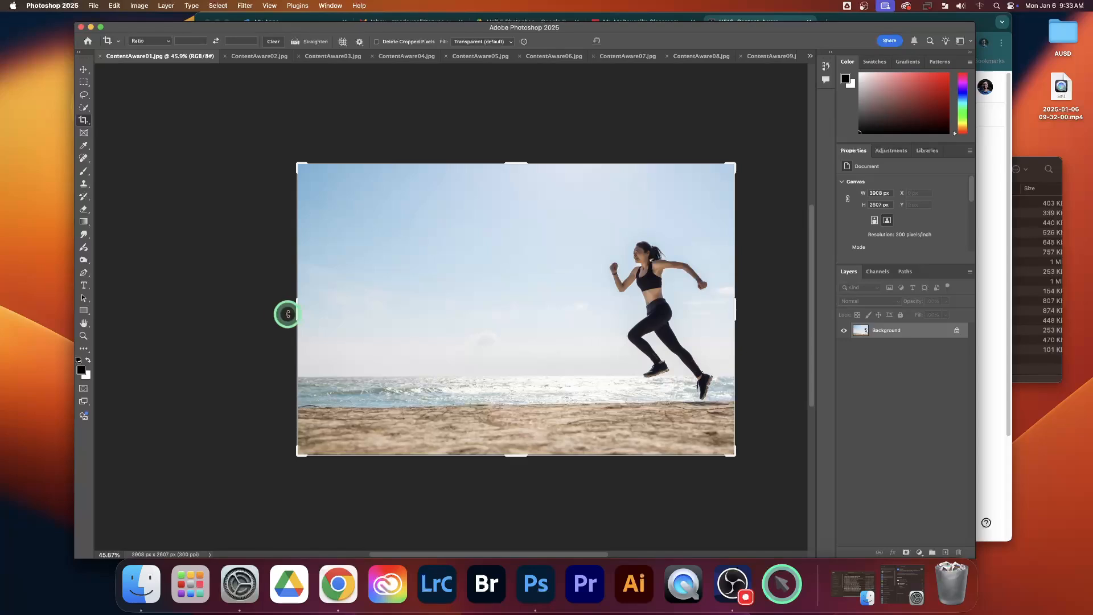
pyautogui.moveTo(294, 310); pyautogui.dragTo(201, 303)
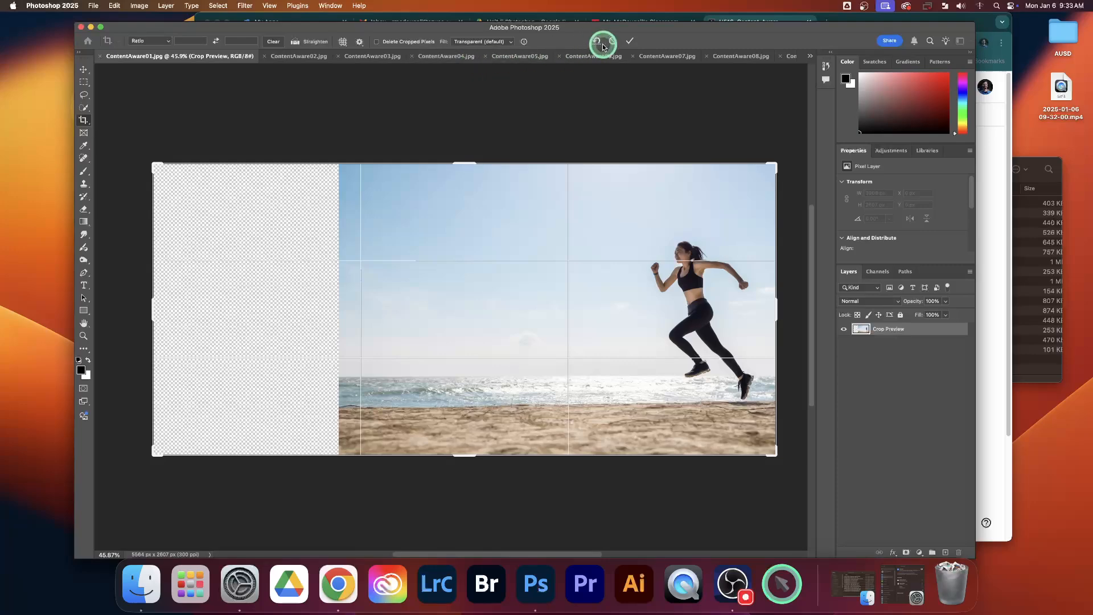
pyautogui.click(630, 41)
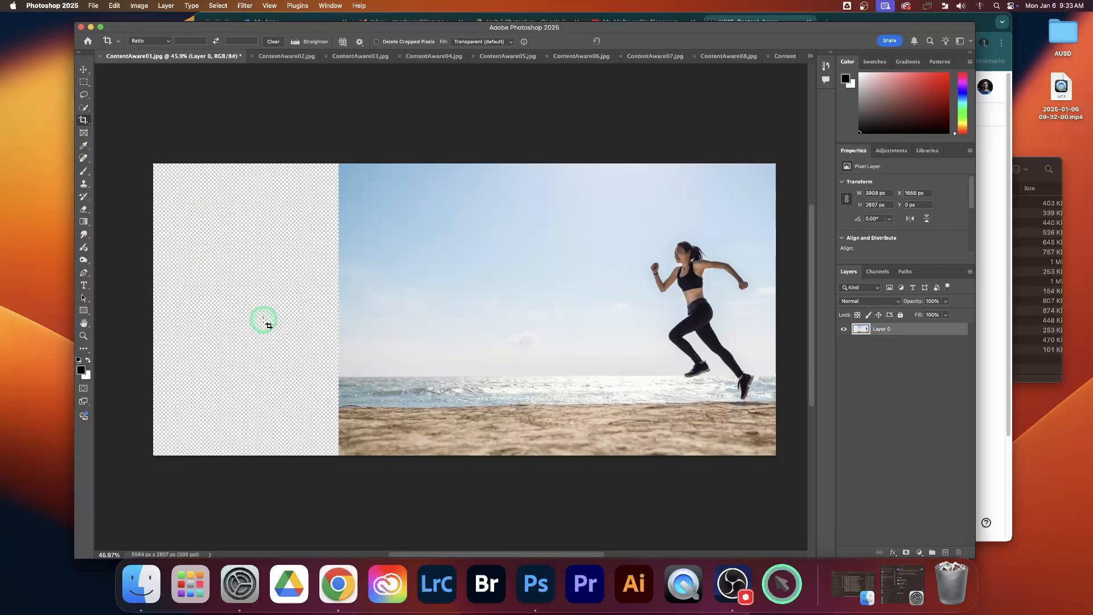
pyautogui.press('Return')
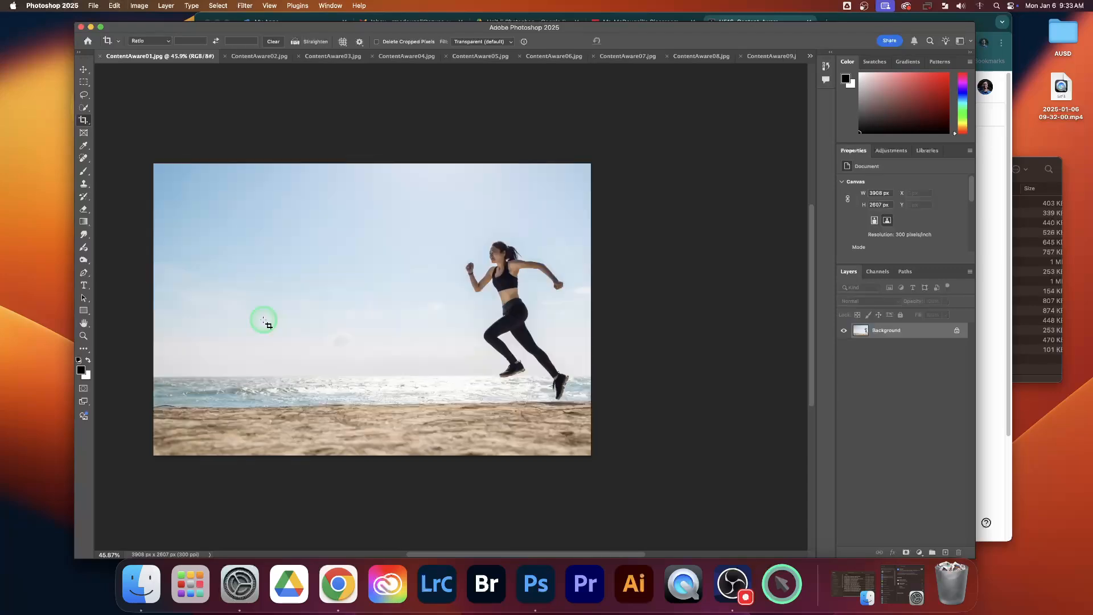
# - Extend ContentAware01 beyond its left edge to about 5479 px wide using the Crop Tool with Content-Aware Fill
pyautogui.hscroll(-5, 255, 308)
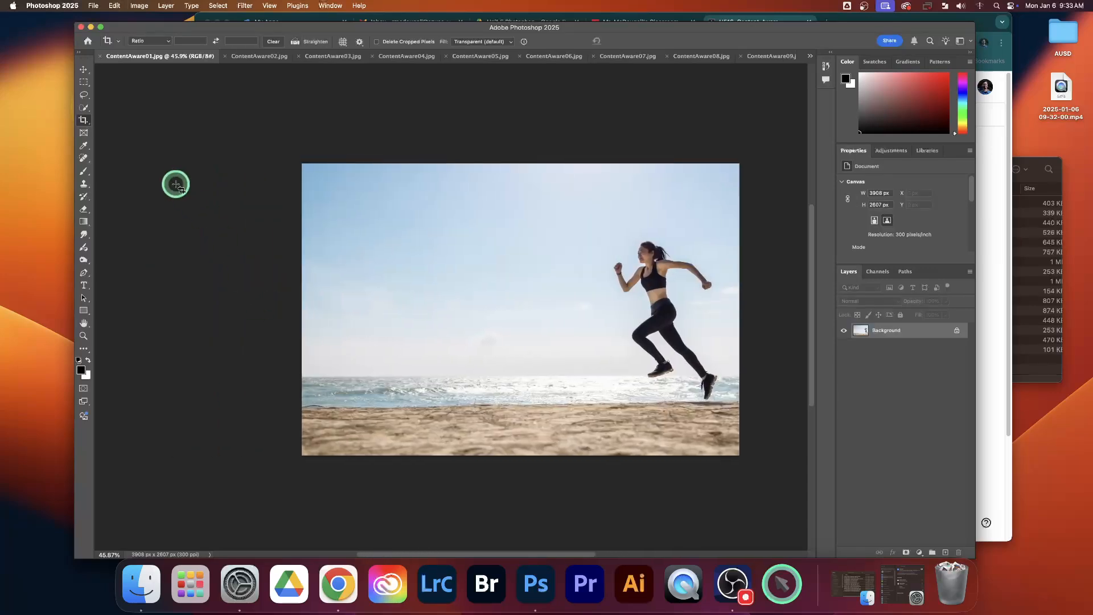
pyautogui.click(84, 119)
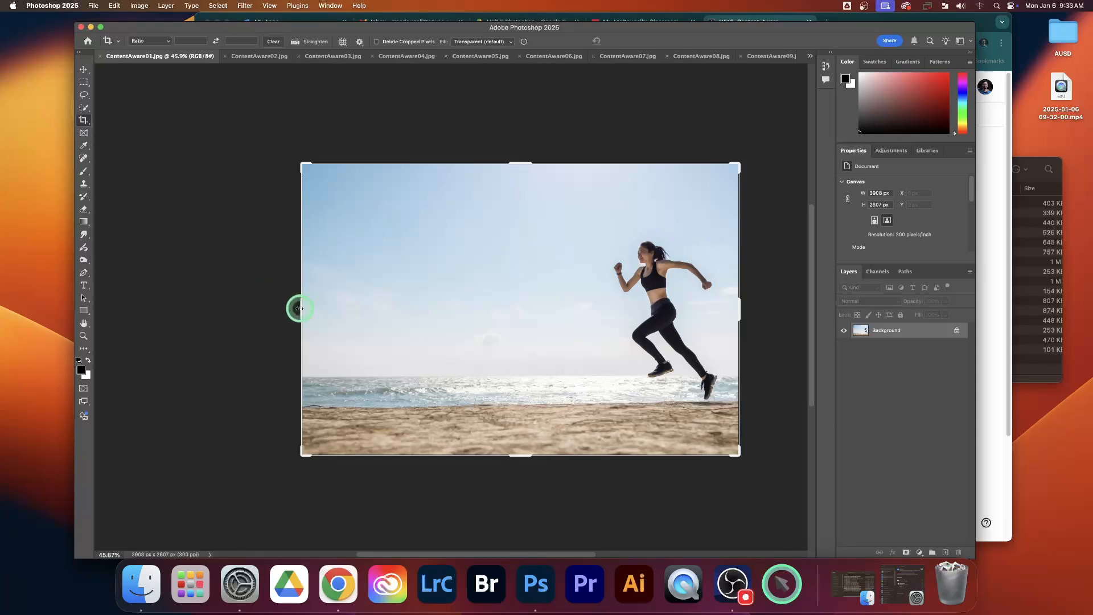
pyautogui.click(300, 308)
pyautogui.moveTo(300, 309); pyautogui.dragTo(214, 301)
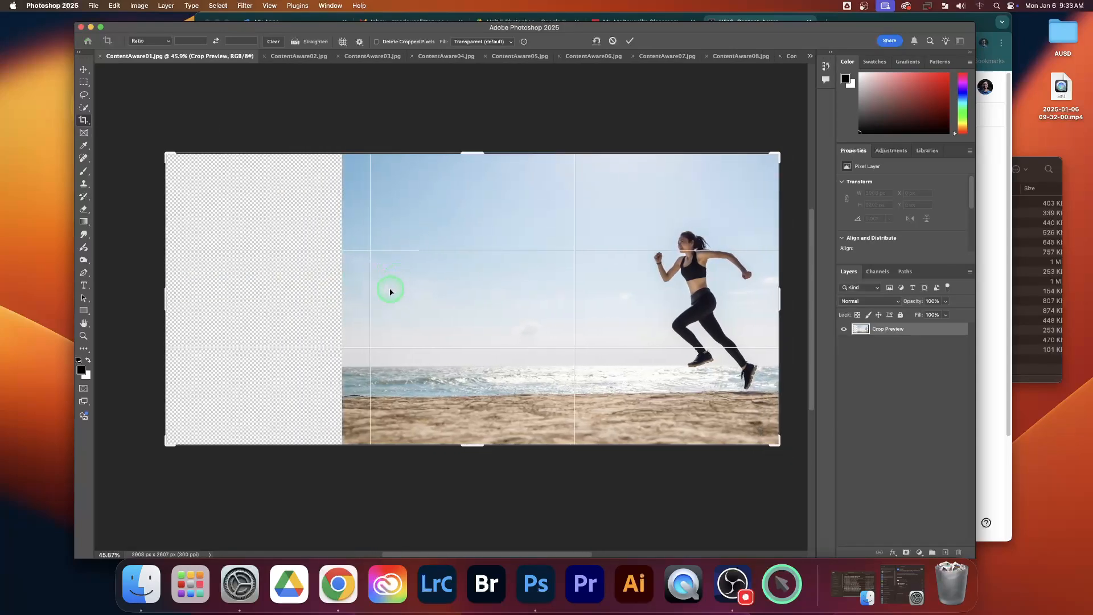
pyautogui.click(496, 43)
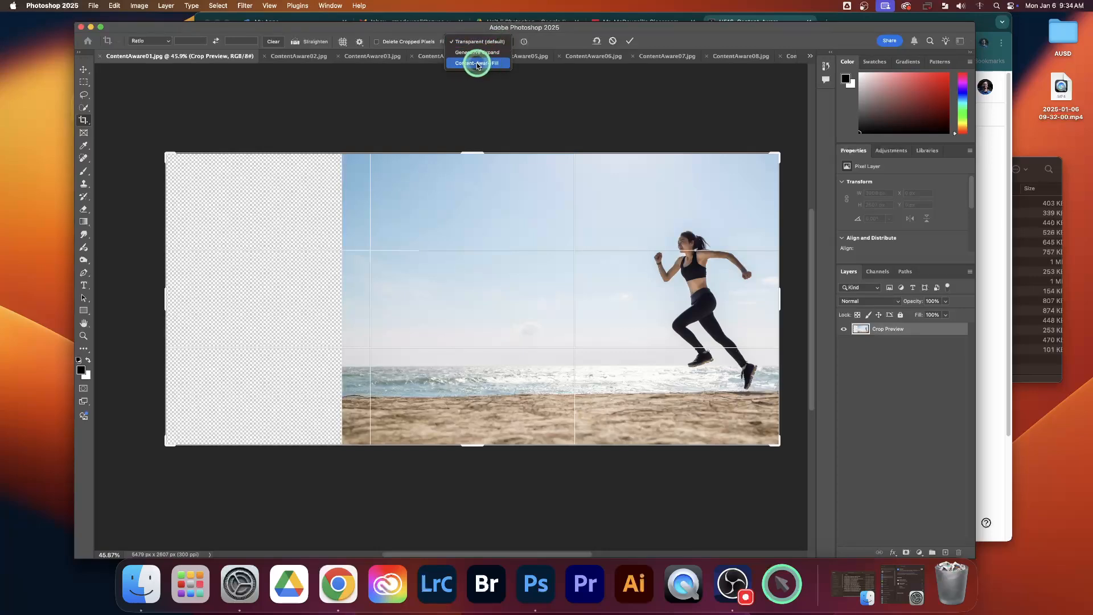
pyautogui.click(477, 63)
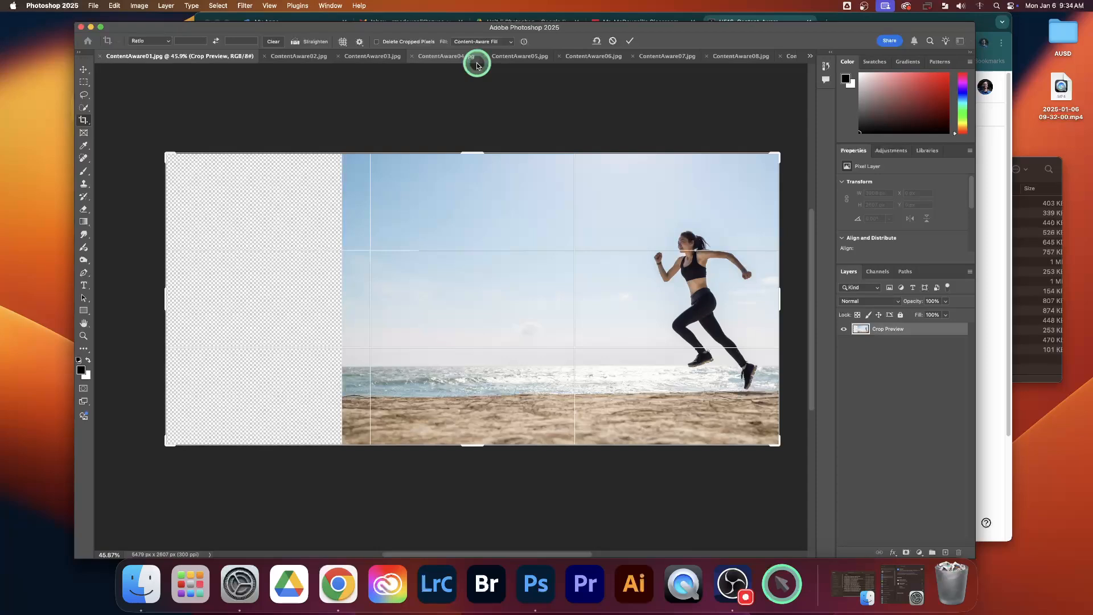
pyautogui.click(628, 43)
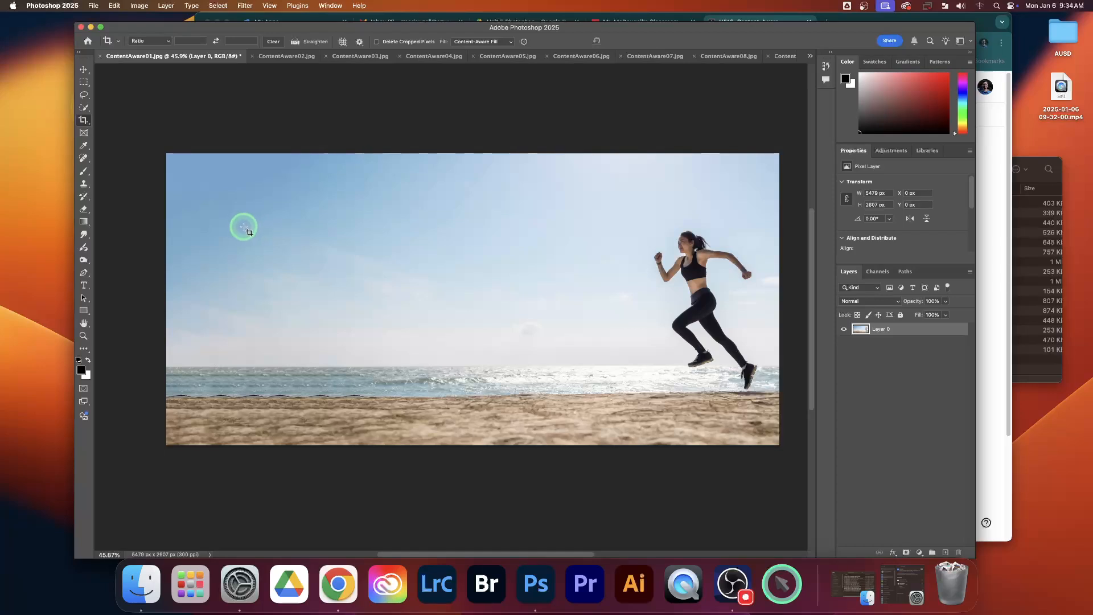
# - Extend ContentAware02 on both its left and right edges to about 4394 px wide, cropping with Content-Aware Fill
pyautogui.click(287, 59)
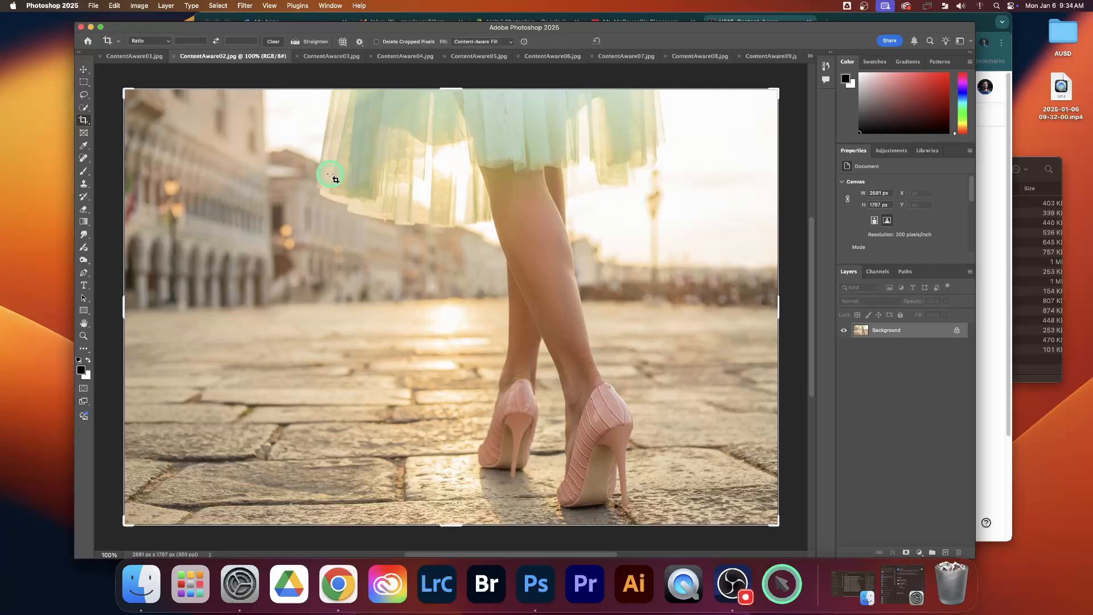
pyautogui.scroll(-3, 336, 180)
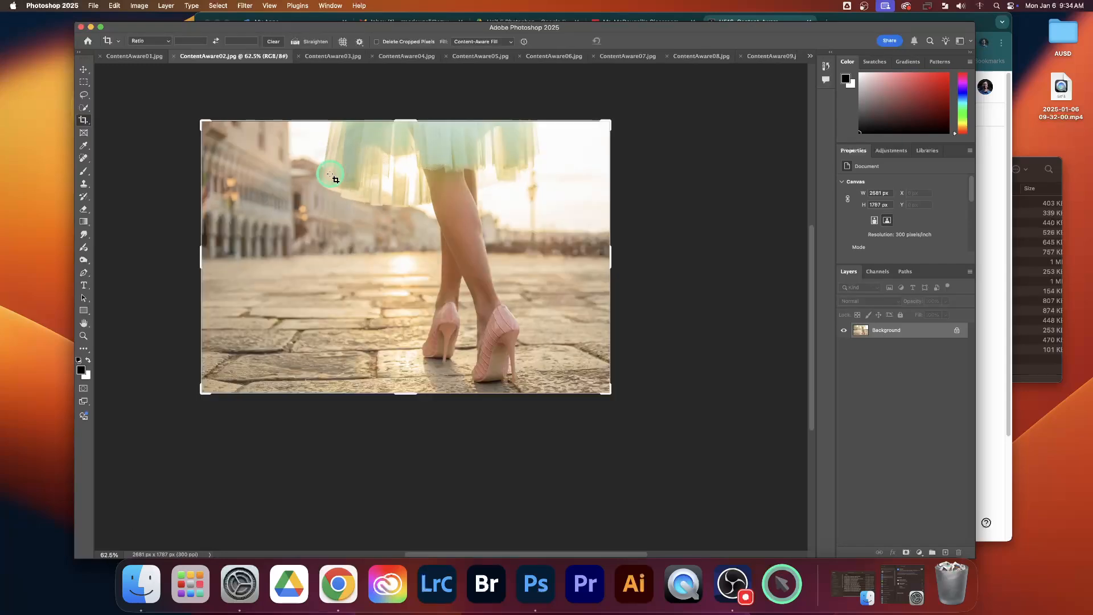
pyautogui.scroll(3, 336, 180)
pyautogui.hscroll(-2, 336, 180)
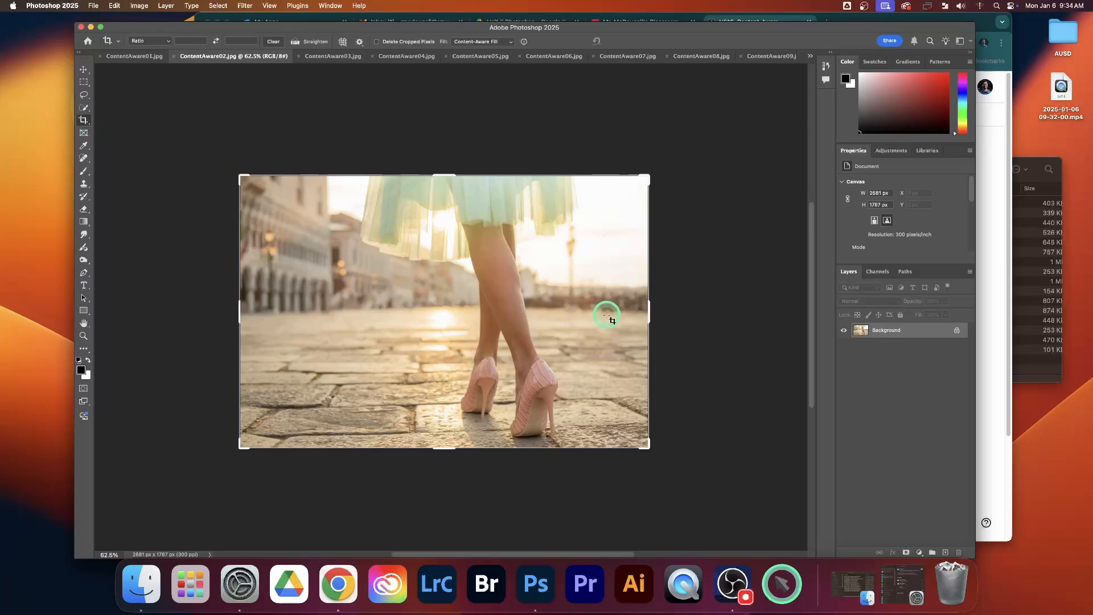
pyautogui.moveTo(648, 311); pyautogui.dragTo(717, 313)
pyautogui.moveTo(171, 307); pyautogui.dragTo(110, 302)
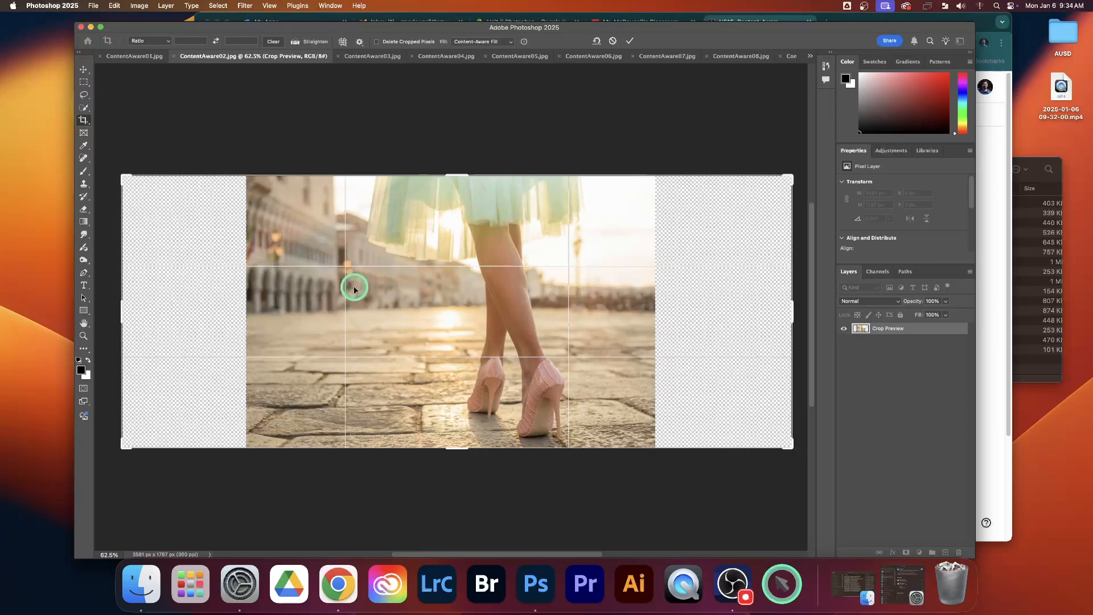
pyautogui.click(487, 42)
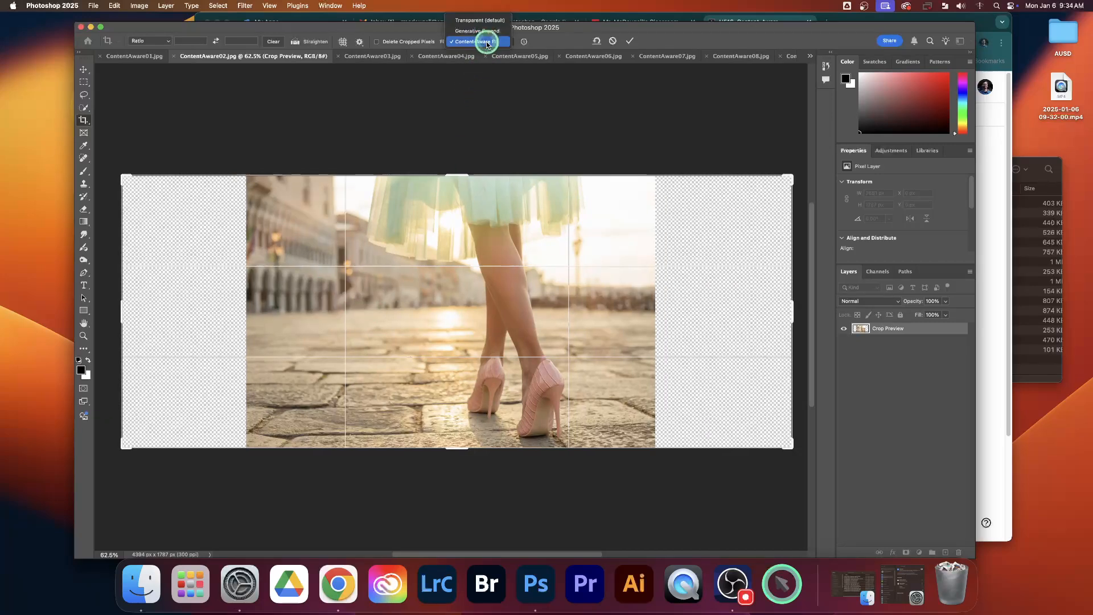
pyautogui.click(487, 42)
pyautogui.click(631, 41)
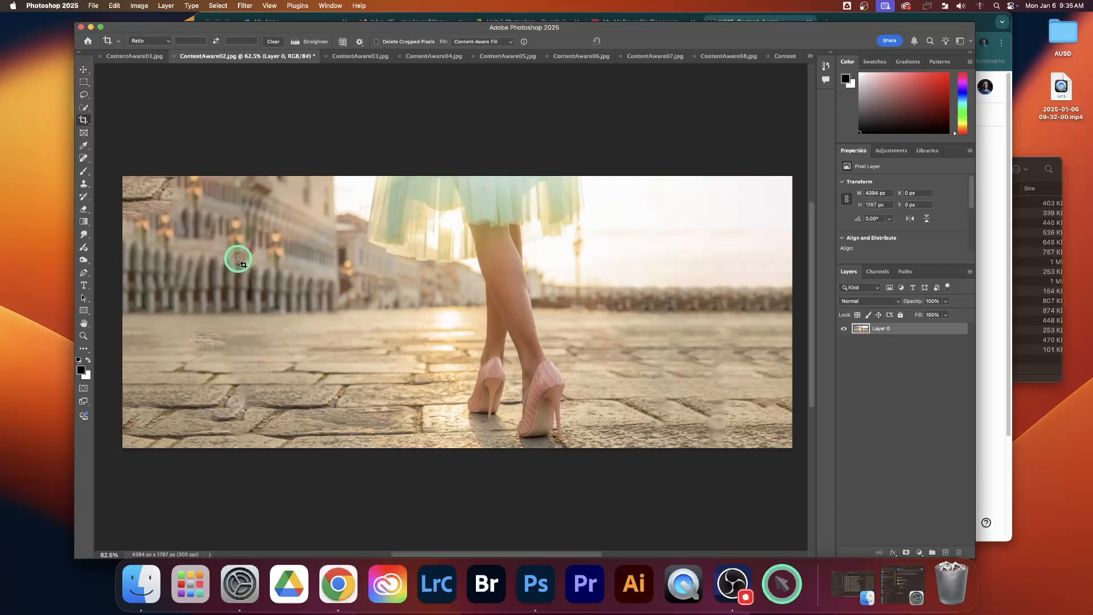
pyautogui.hscroll(-2, 219, 240)
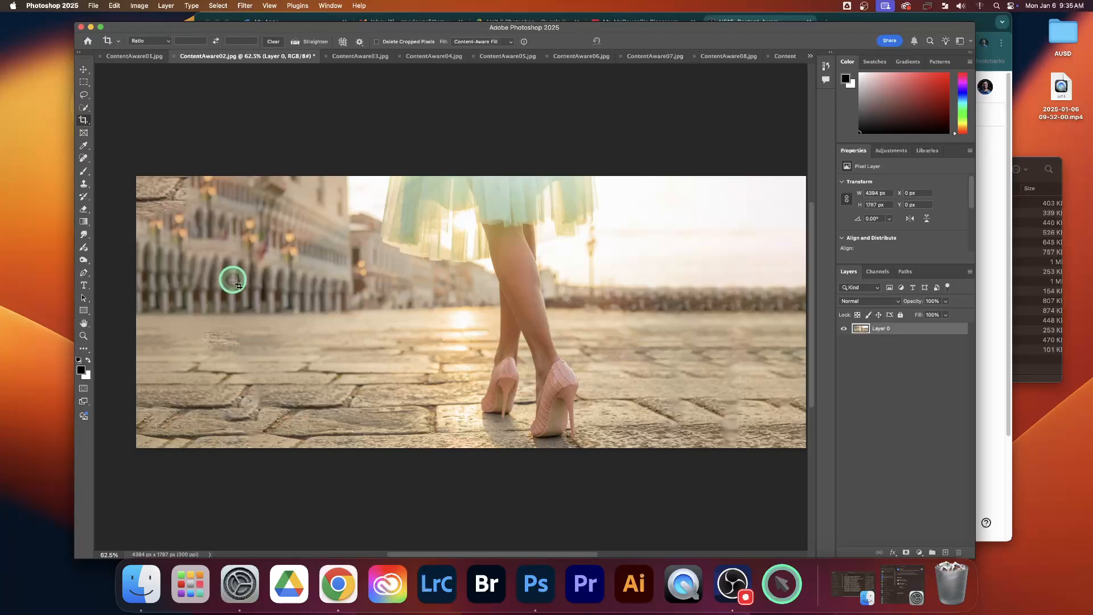
pyautogui.hscroll(2, 233, 280)
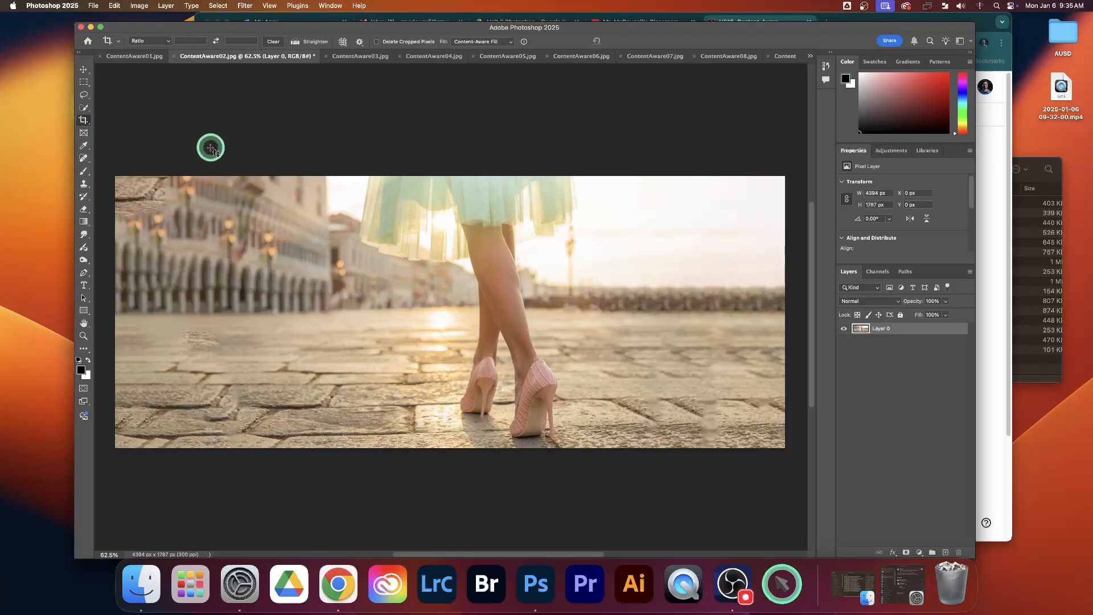
# - Switch to the Move Tool and review the extended ContentAware02 and ContentAware01 images
pyautogui.click(367, 59)
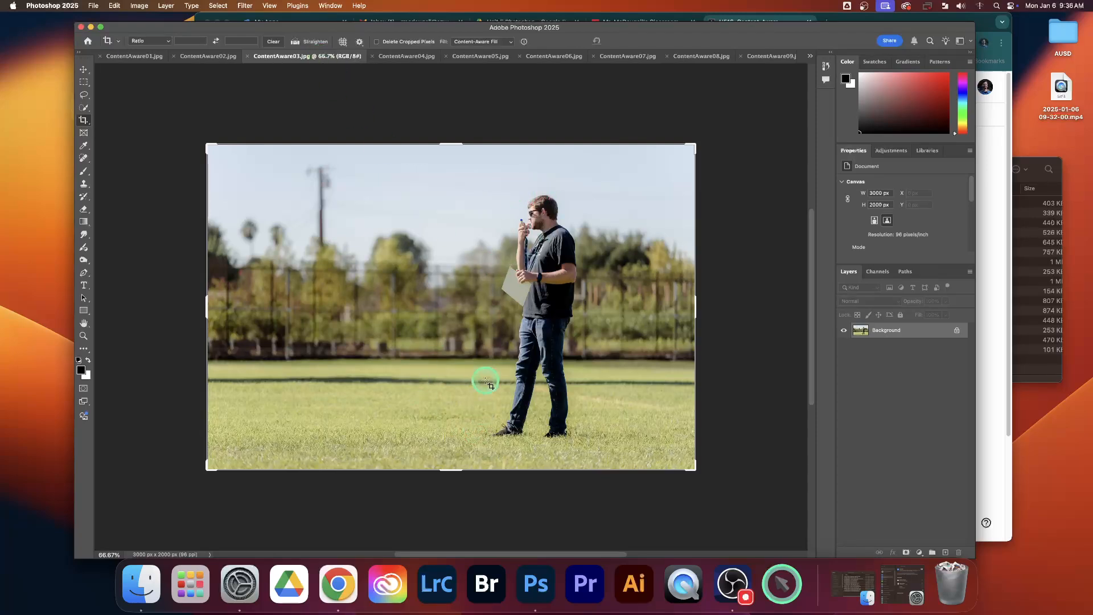
pyautogui.click(83, 70)
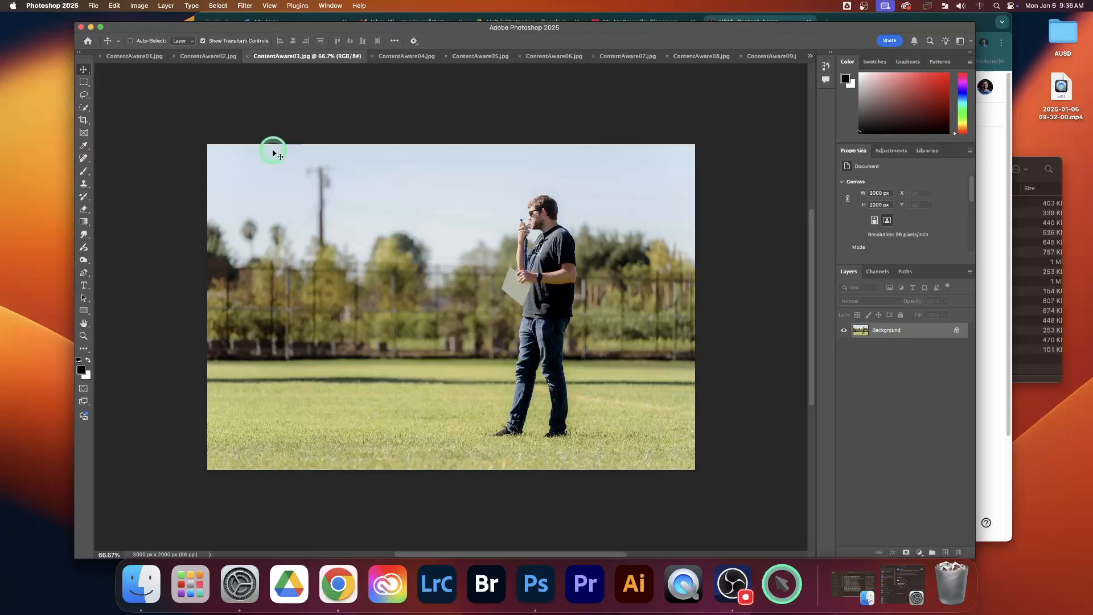
pyautogui.click(189, 59)
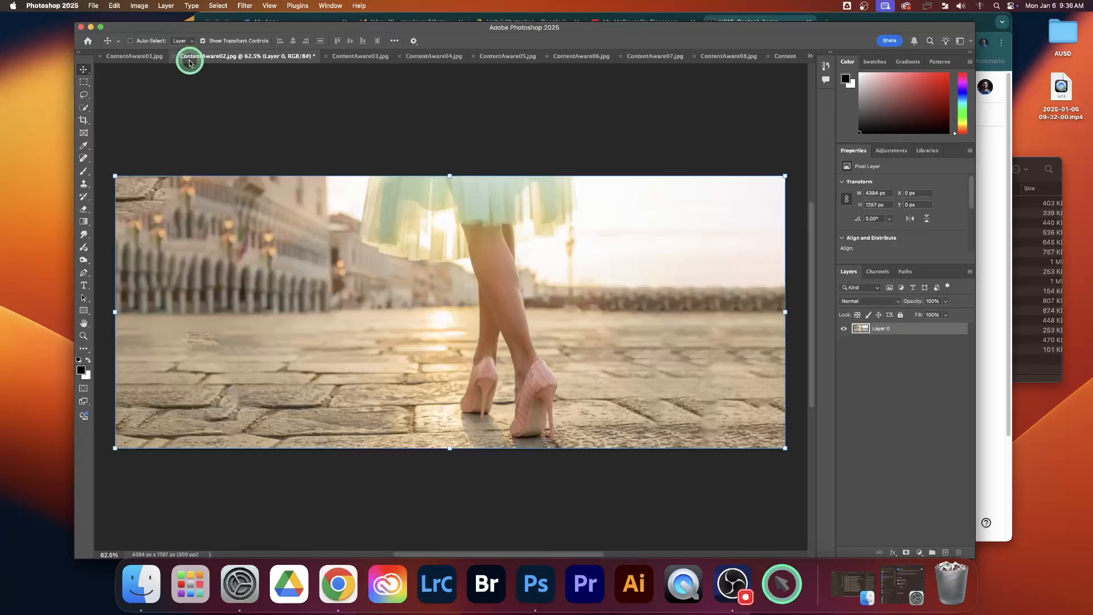
pyautogui.click(128, 59)
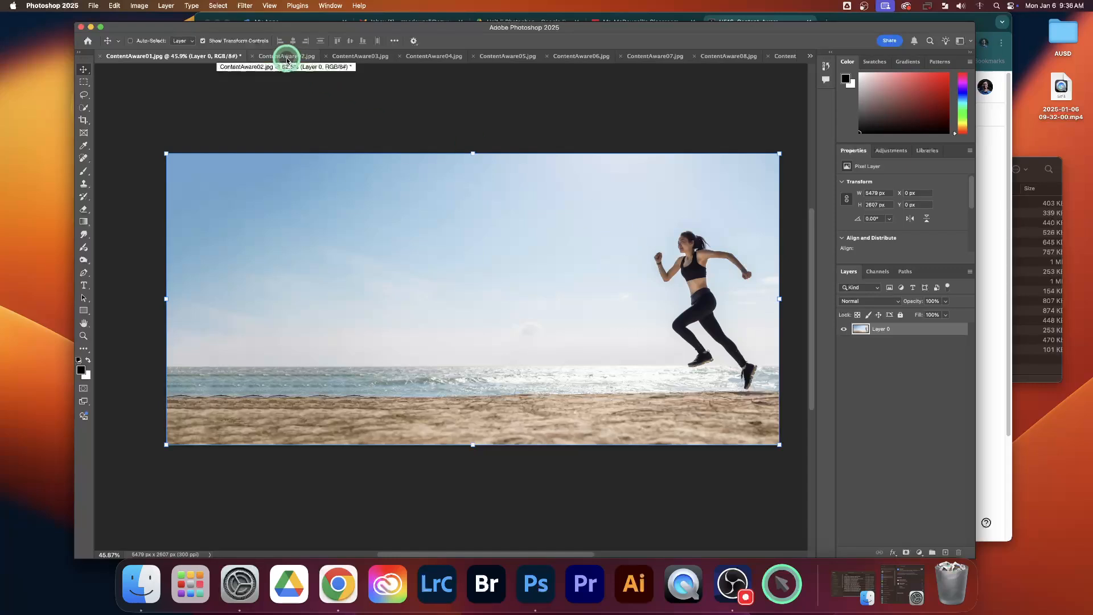
# - Bring up the ContentAware03 image and duplicate its Background layer
pyautogui.click(356, 59)
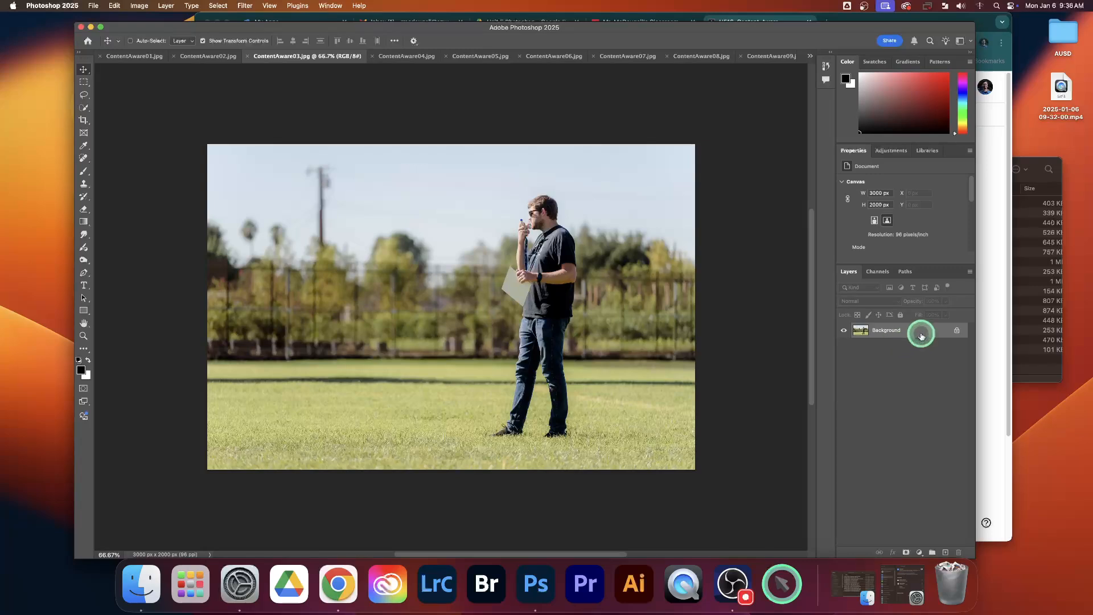
pyautogui.press('super+j')
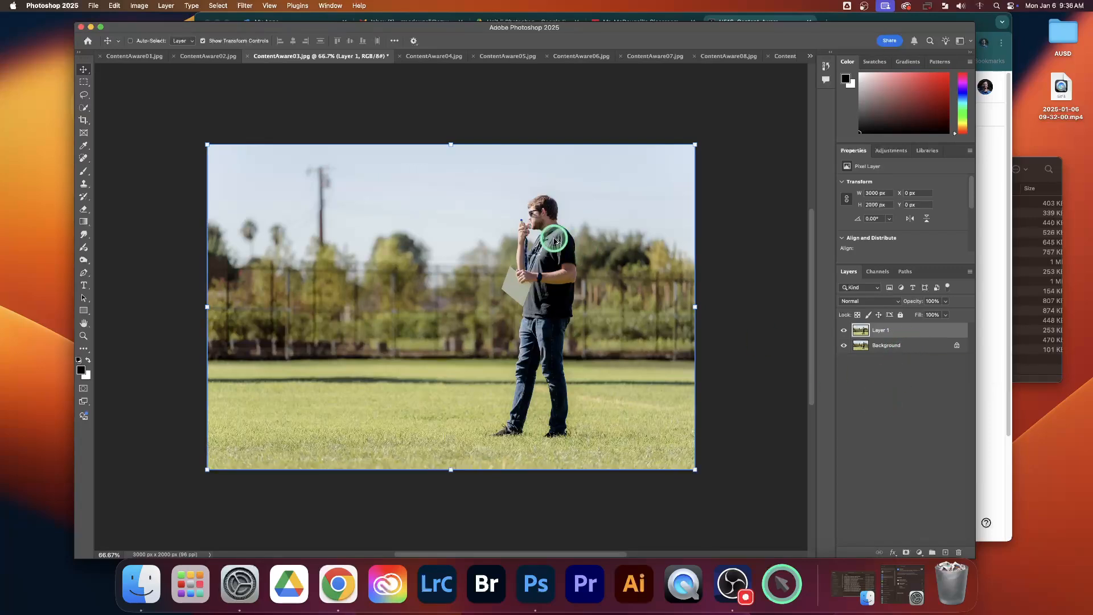
# - Select the standing man with the Lasso Tool, drawing a loose outline about 670 px wide and 1624 px tall around him
pyautogui.scroll(3, 555, 240)
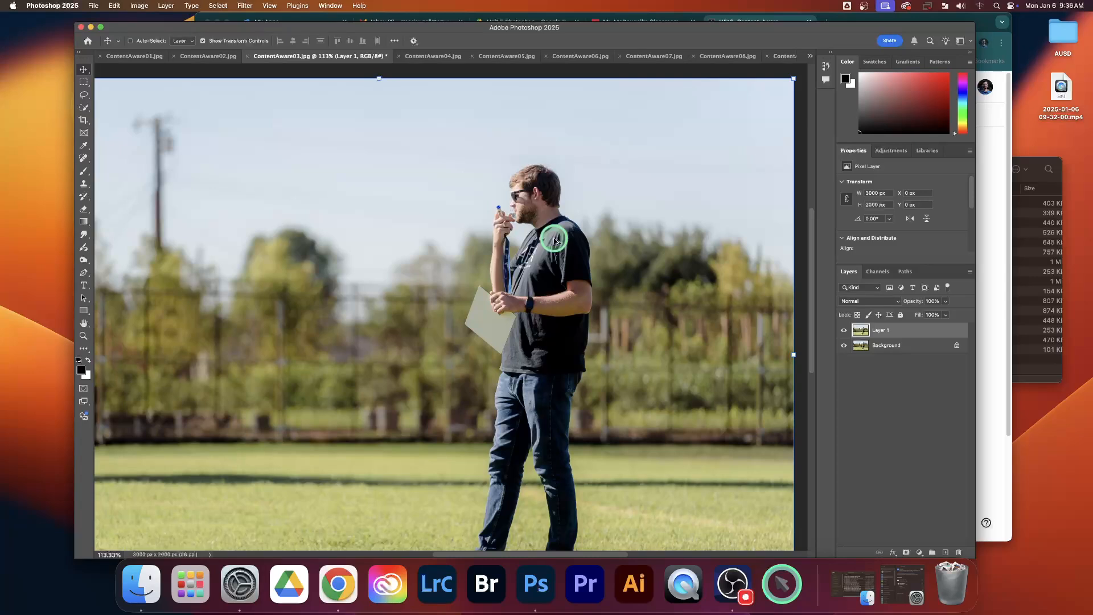
pyautogui.scroll(-3, 555, 240)
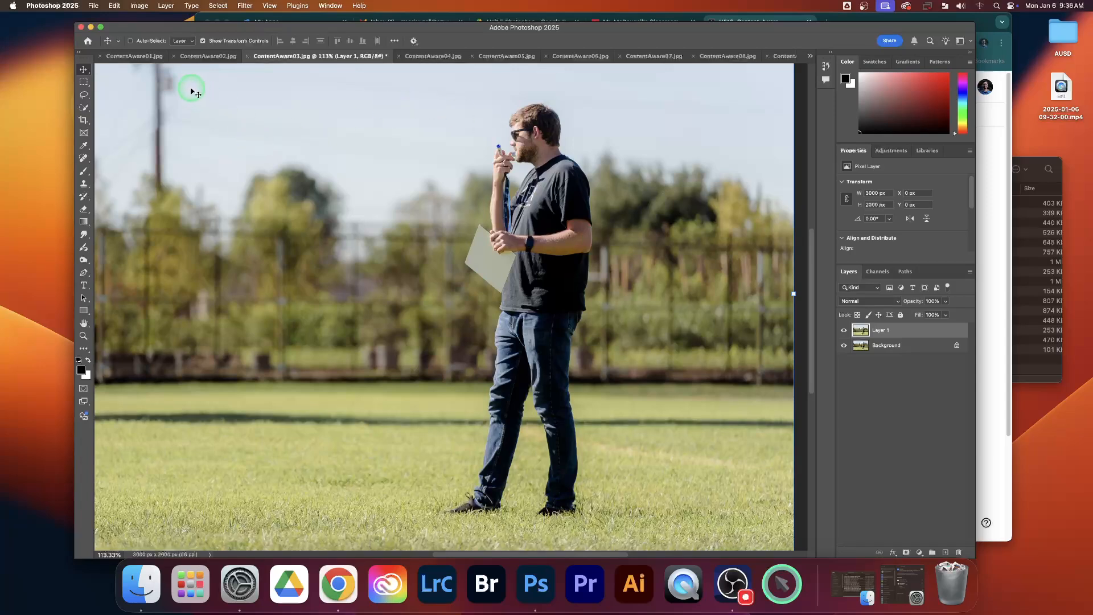
pyautogui.click(85, 96)
pyautogui.rightClick(86, 97)
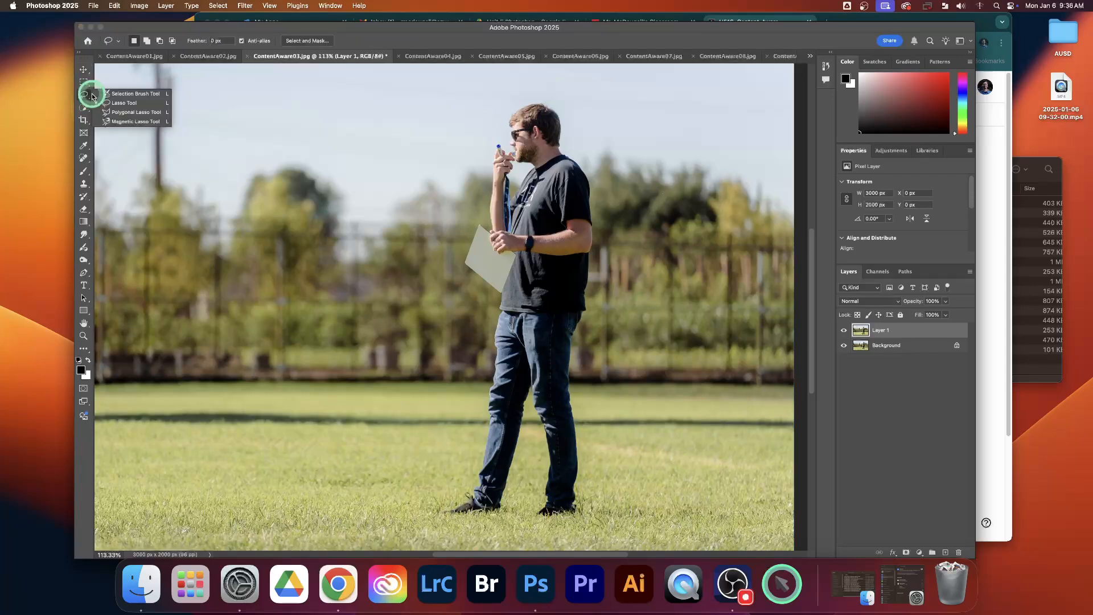
pyautogui.click(116, 96)
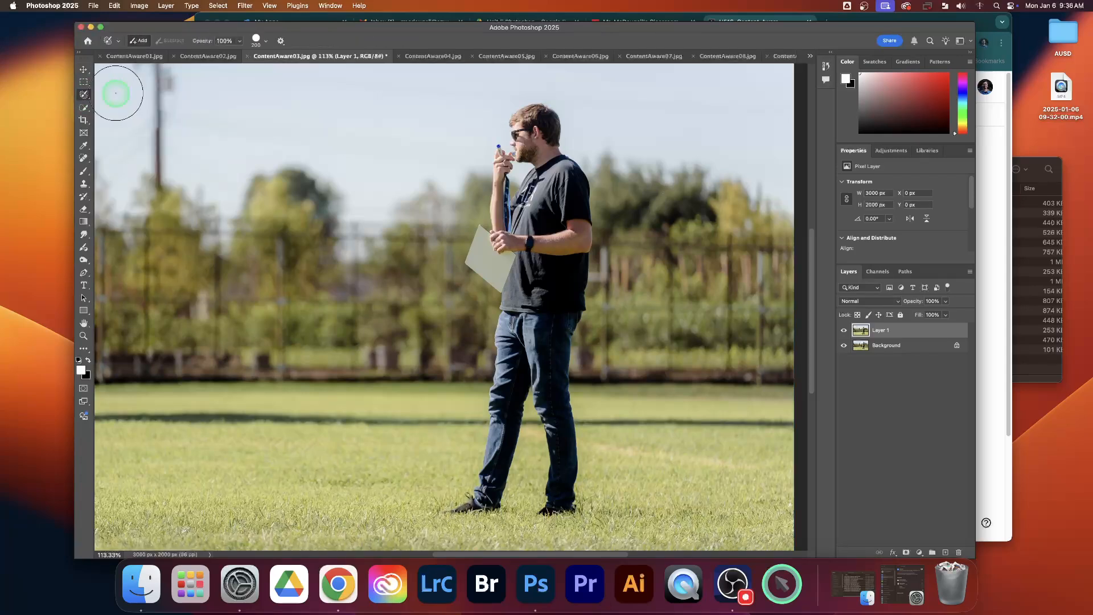
pyautogui.rightClick(84, 98)
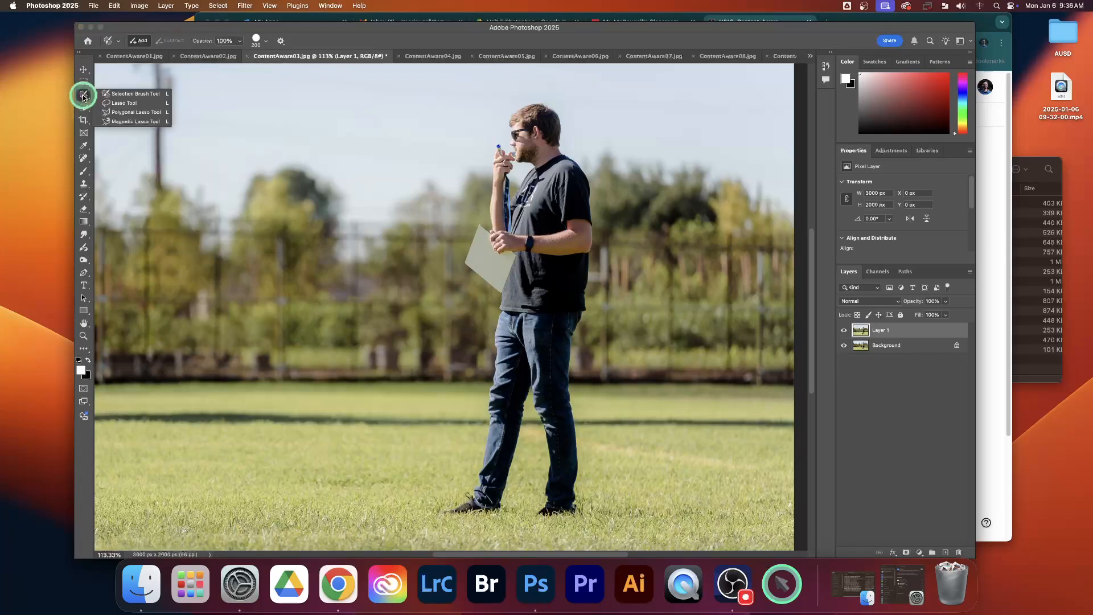
pyautogui.click(125, 105)
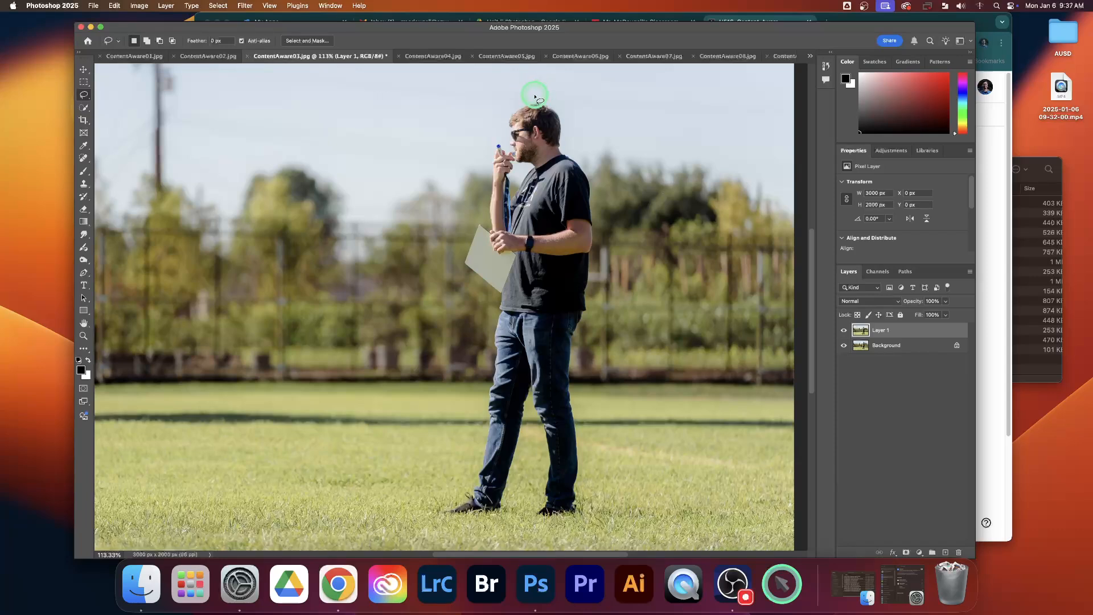
pyautogui.moveTo(536, 92)
pyautogui.mouseDown()
pyautogui.moveTo(478, 132)
pyautogui.moveTo(451, 236)
pyautogui.moveTo(446, 291)
pyautogui.moveTo(465, 364)
pyautogui.moveTo(468, 344)
pyautogui.moveTo(466, 387)
pyautogui.moveTo(422, 514)
pyautogui.moveTo(555, 542)
pyautogui.moveTo(582, 537)
pyautogui.moveTo(607, 483)
pyautogui.moveTo(603, 180)
pyautogui.moveTo(539, 96)
pyautogui.mouseUp()
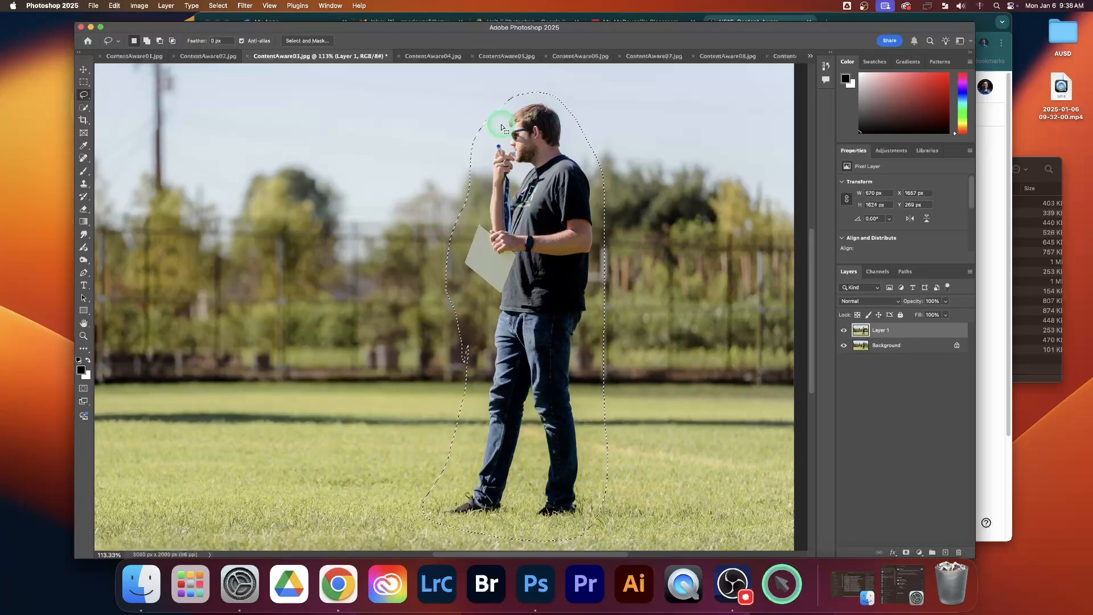
# - Fill the selection around the man using Content-Aware contents with Color Adaptation at 100% opacity, and deselect
pyautogui.click(116, 7)
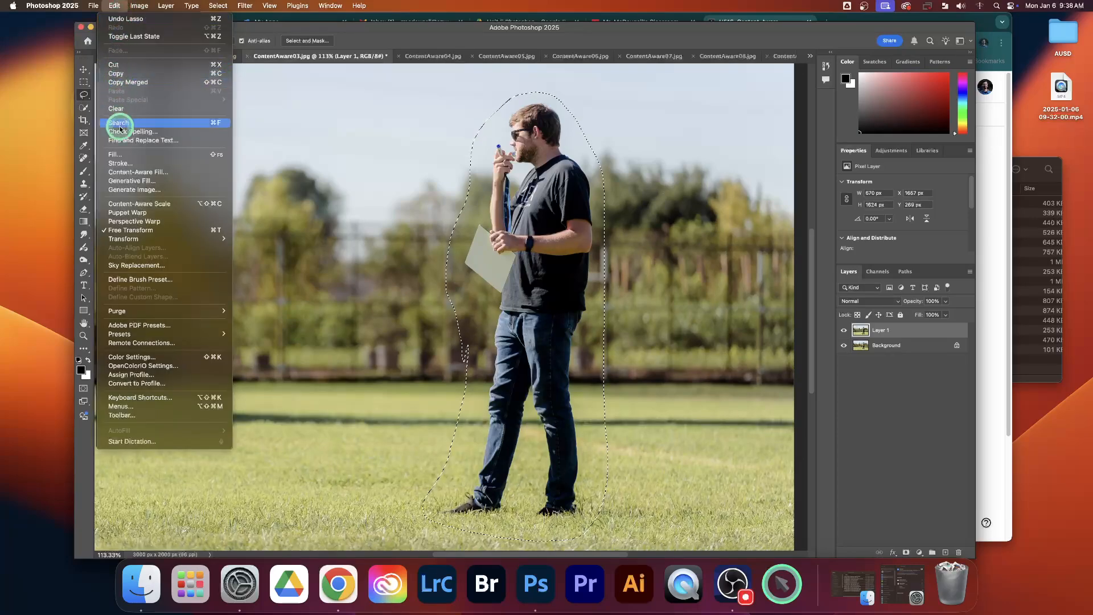
pyautogui.click(117, 155)
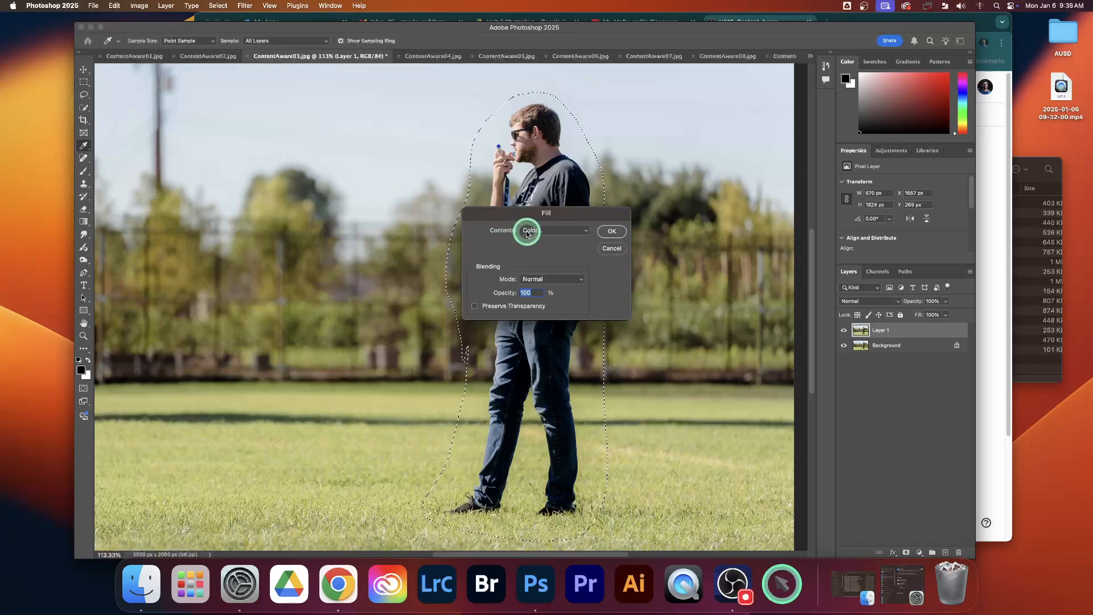
pyautogui.click(530, 232)
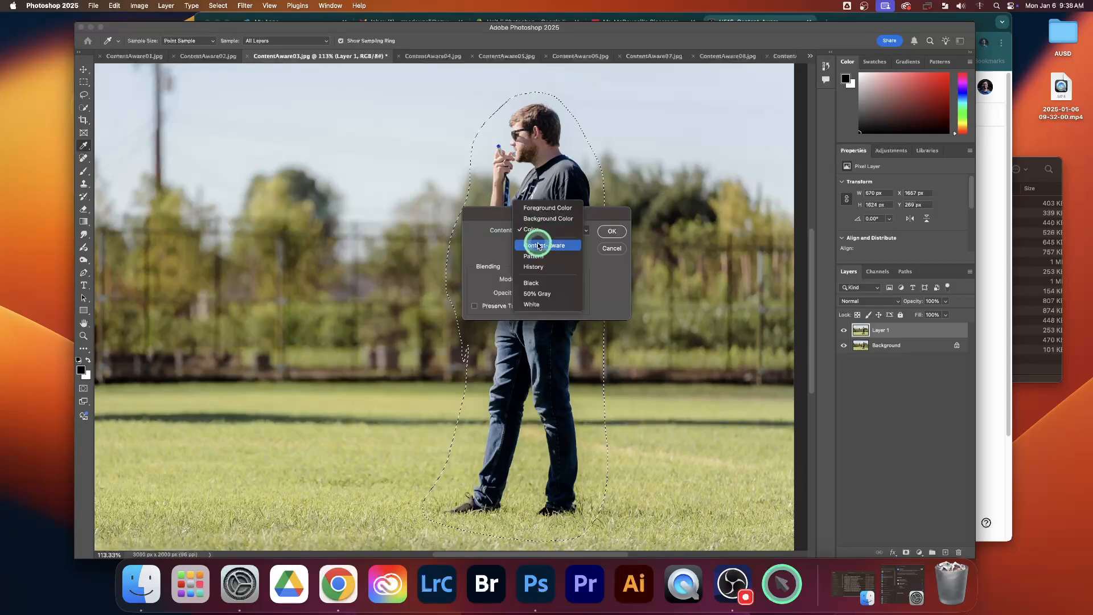
pyautogui.click(534, 246)
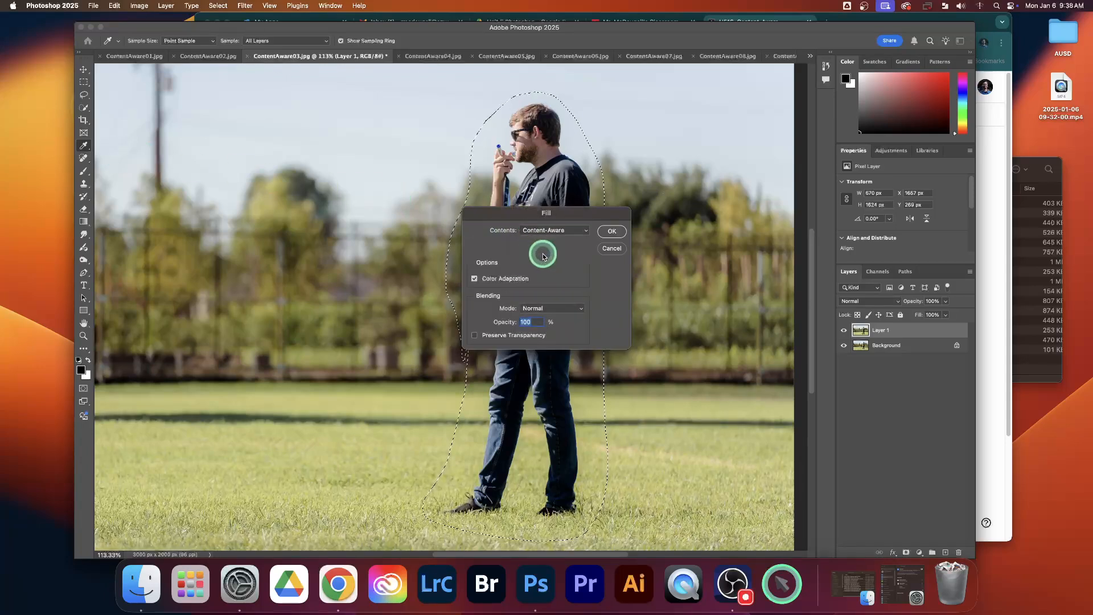
pyautogui.click(618, 234)
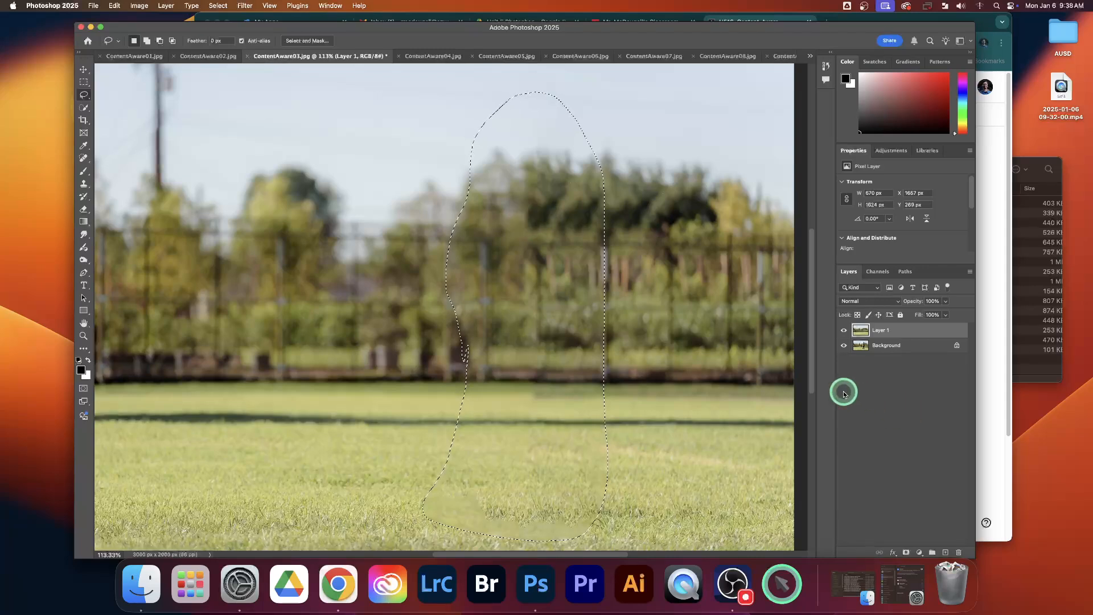
pyautogui.press('super+d')
# - Compare the filled ContentAware03 result with the original photo by repeatedly hiding and showing Layer 1
pyautogui.click(845, 331)
pyautogui.click(846, 332)
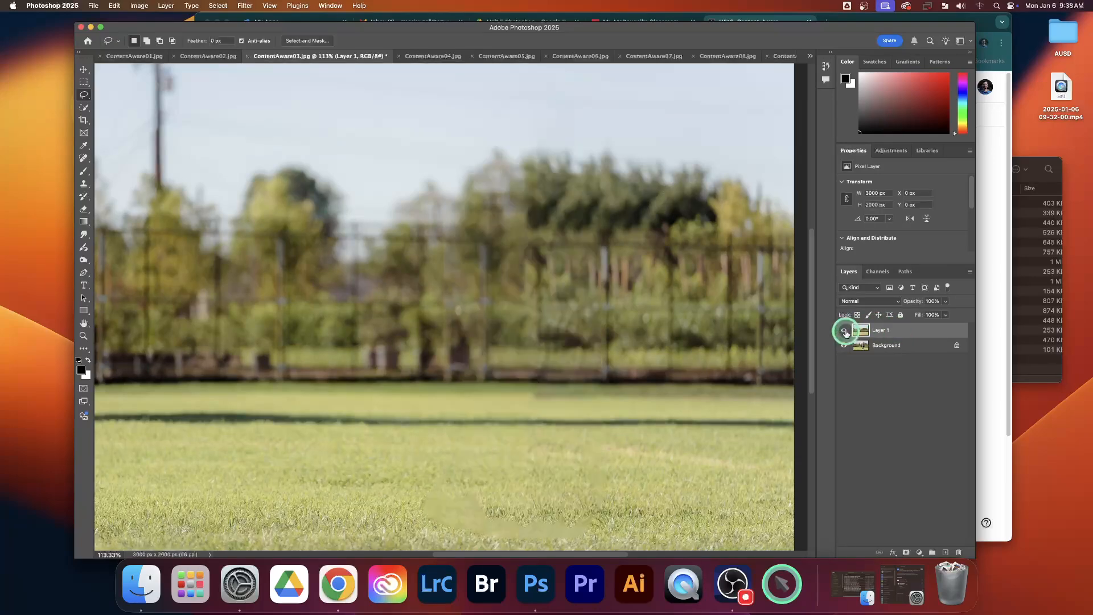
pyautogui.click(845, 331)
pyautogui.click(846, 331)
pyautogui.click(846, 332)
pyautogui.click(845, 332)
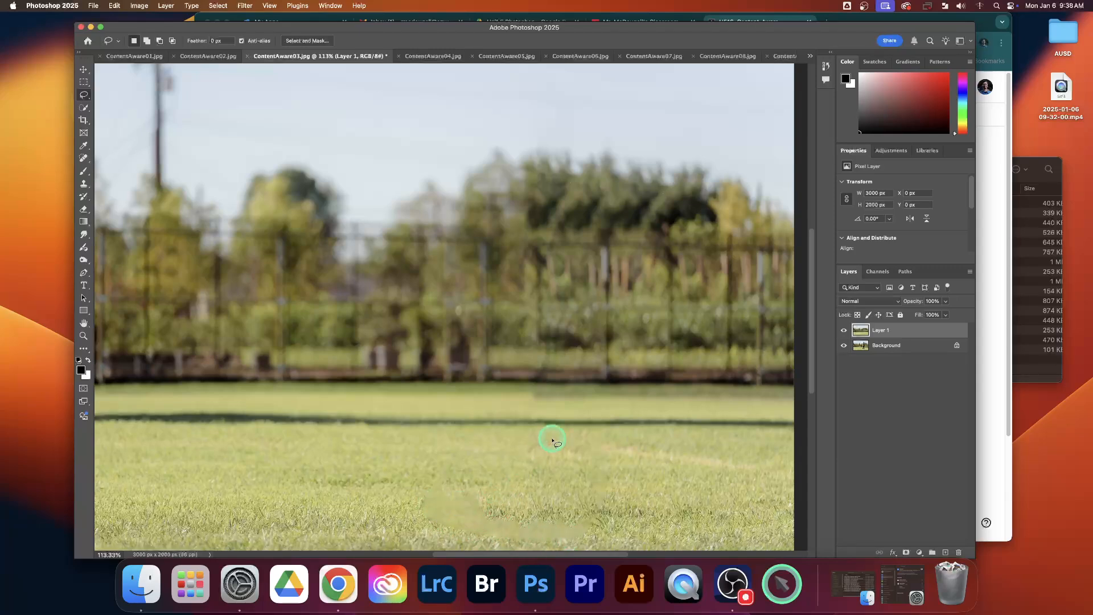
pyautogui.click(845, 331)
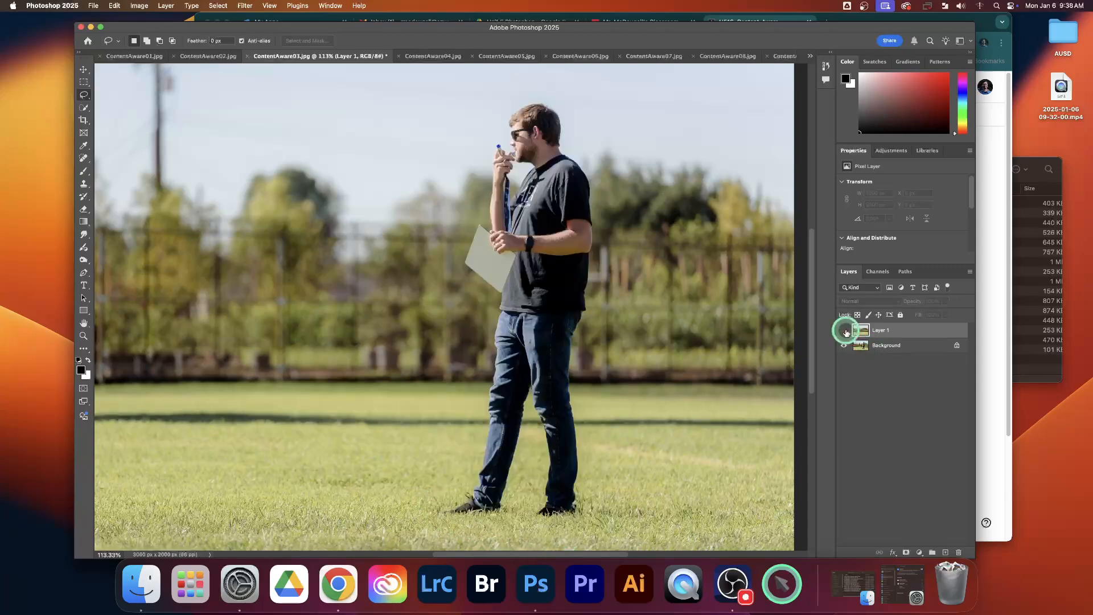
pyautogui.click(845, 331)
pyautogui.click(845, 332)
pyautogui.click(845, 331)
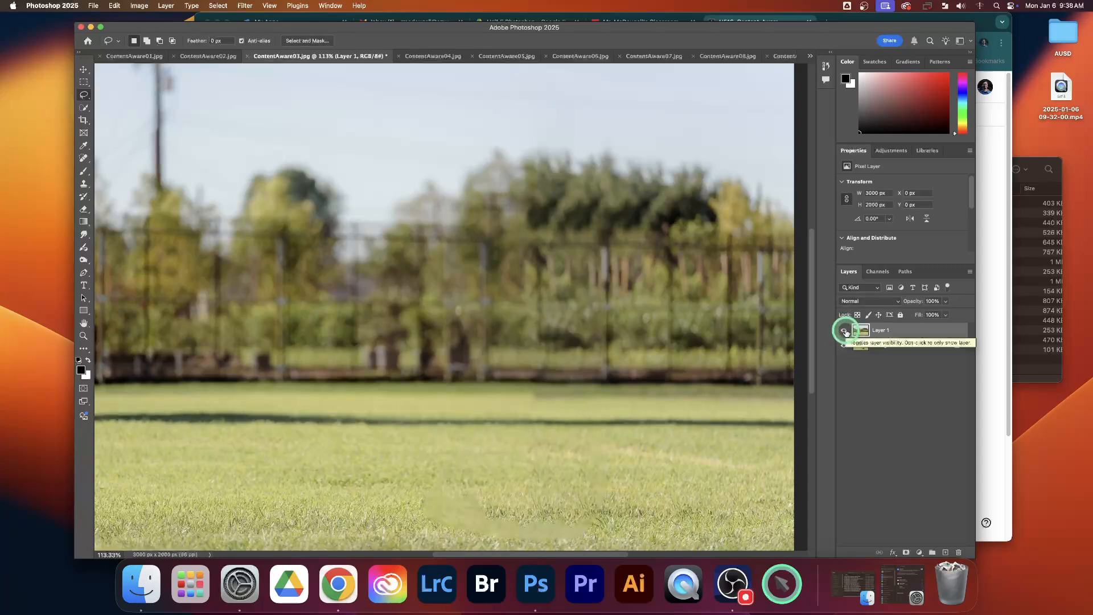
pyautogui.click(845, 332)
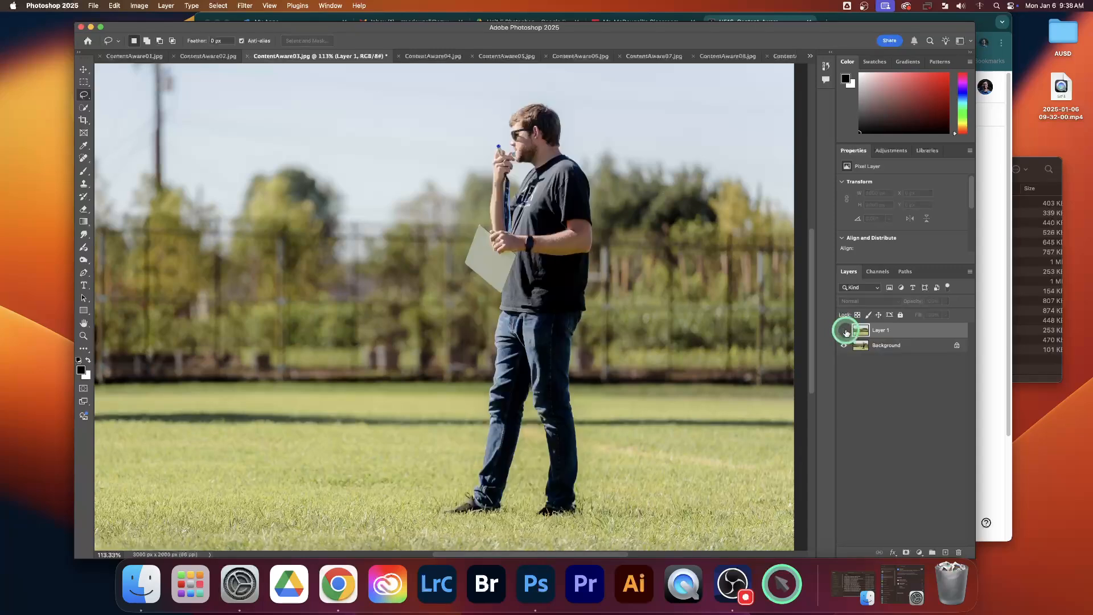
pyautogui.click(845, 331)
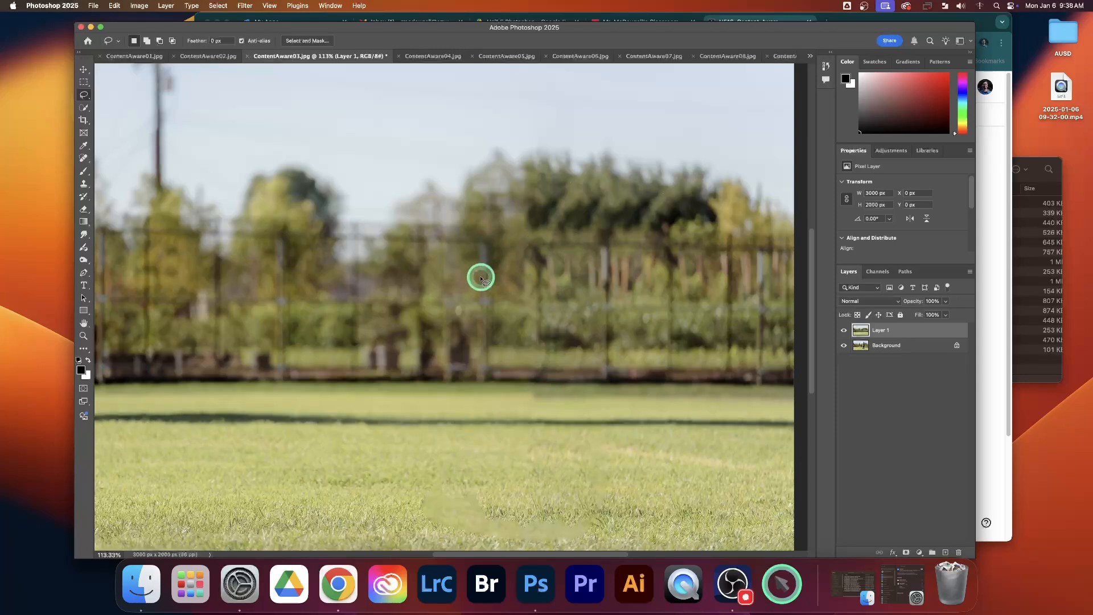
pyautogui.click(845, 331)
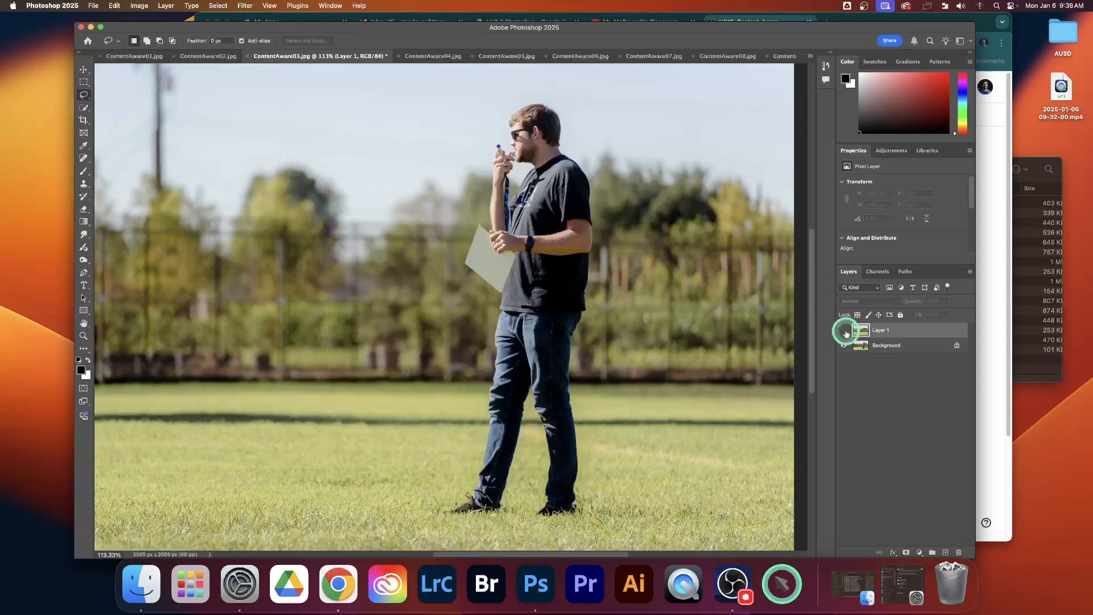
pyautogui.click(845, 332)
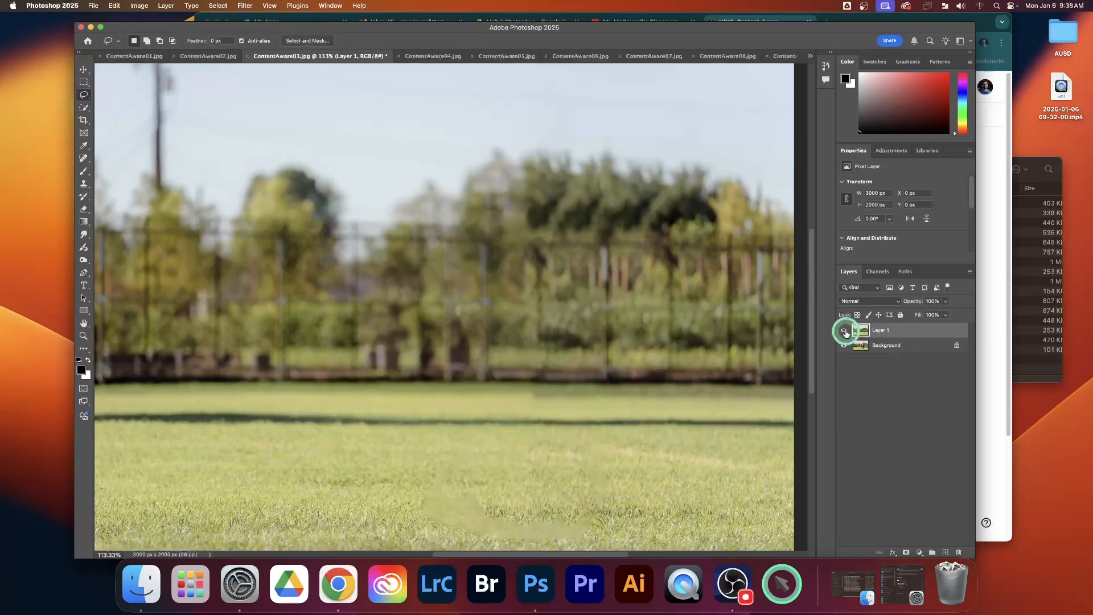
pyautogui.click(845, 331)
pyautogui.click(845, 331)
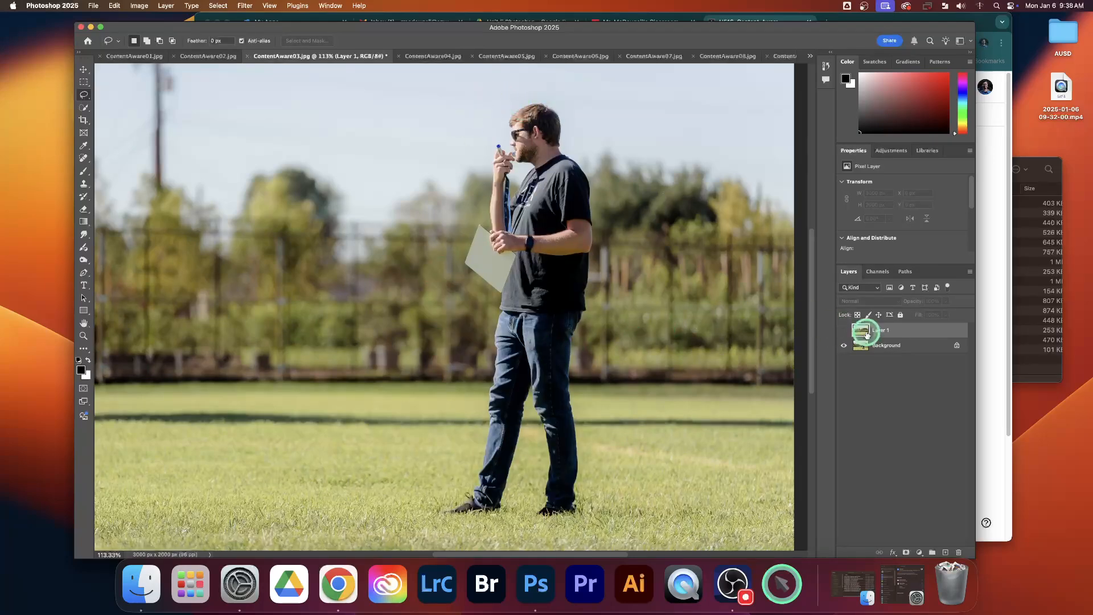
pyautogui.click(843, 332)
pyautogui.click(843, 332)
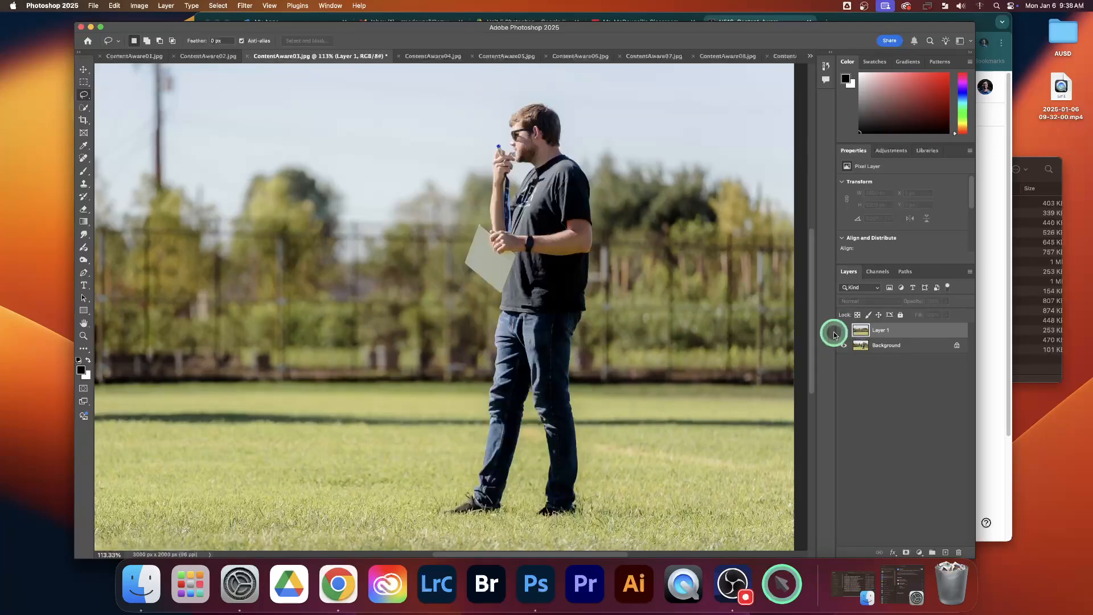
# - Bring up the ContentAware04 image and duplicate its Background layer
pyautogui.click(435, 57)
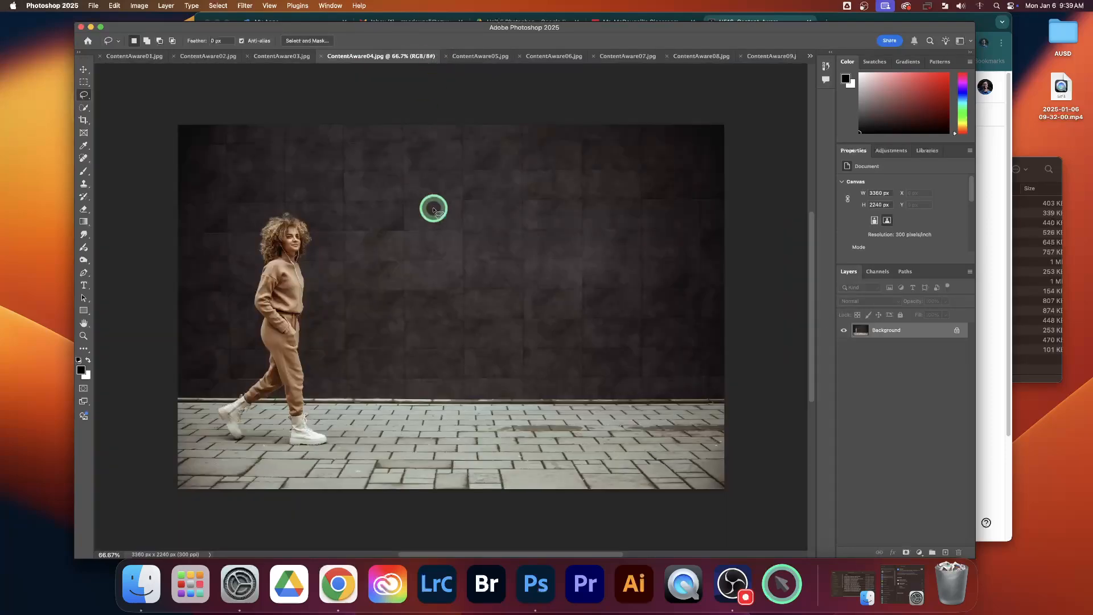
pyautogui.hscroll(-1, 413, 210)
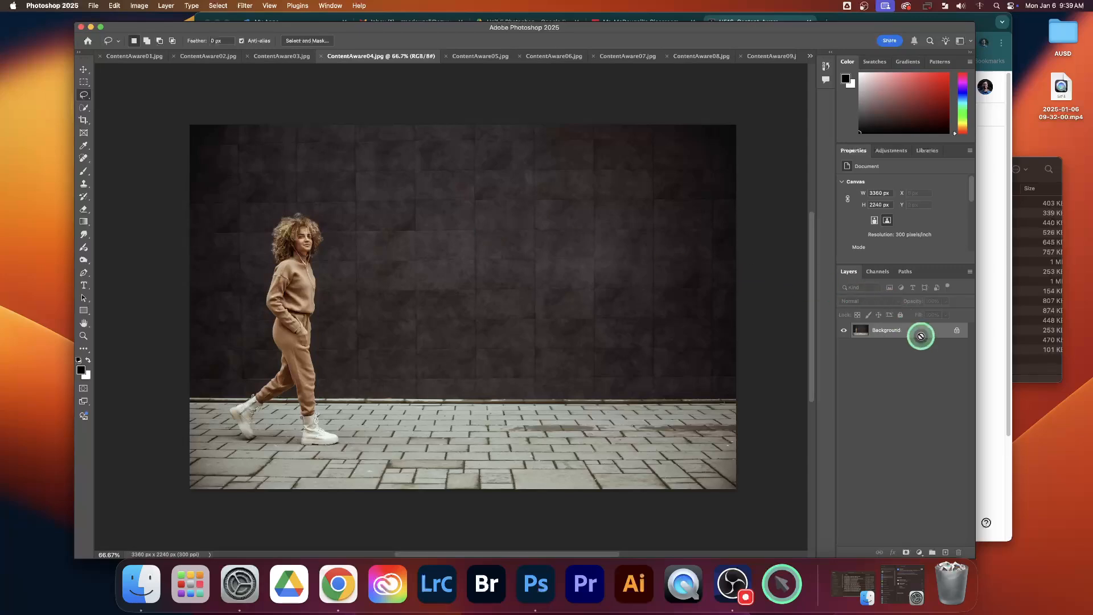
pyautogui.press('super+j')
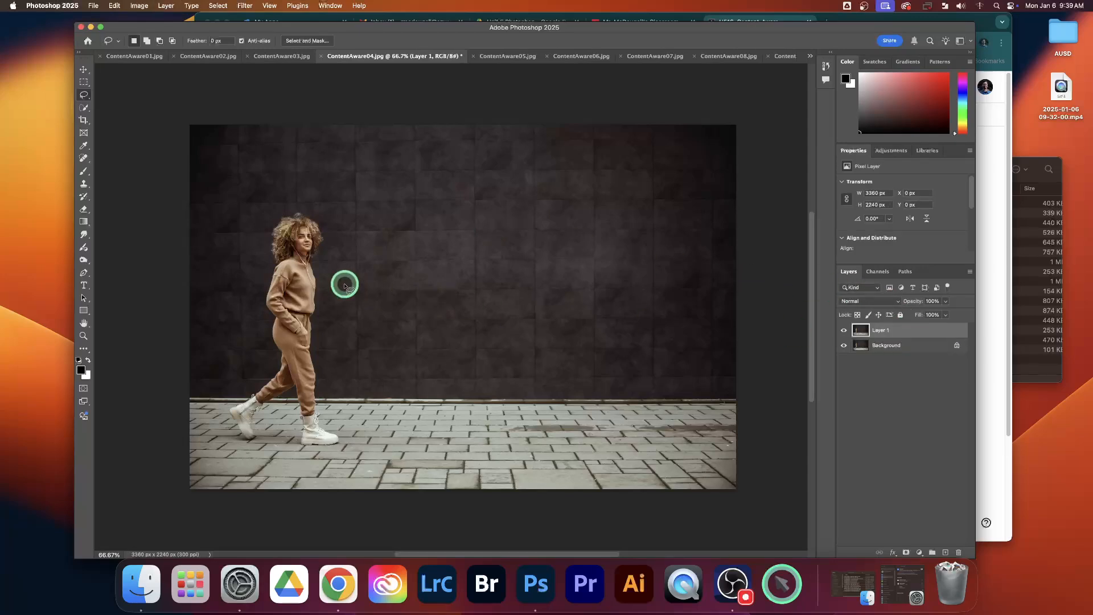
pyautogui.scroll(-3, 317, 283)
pyautogui.scroll(8, 318, 283)
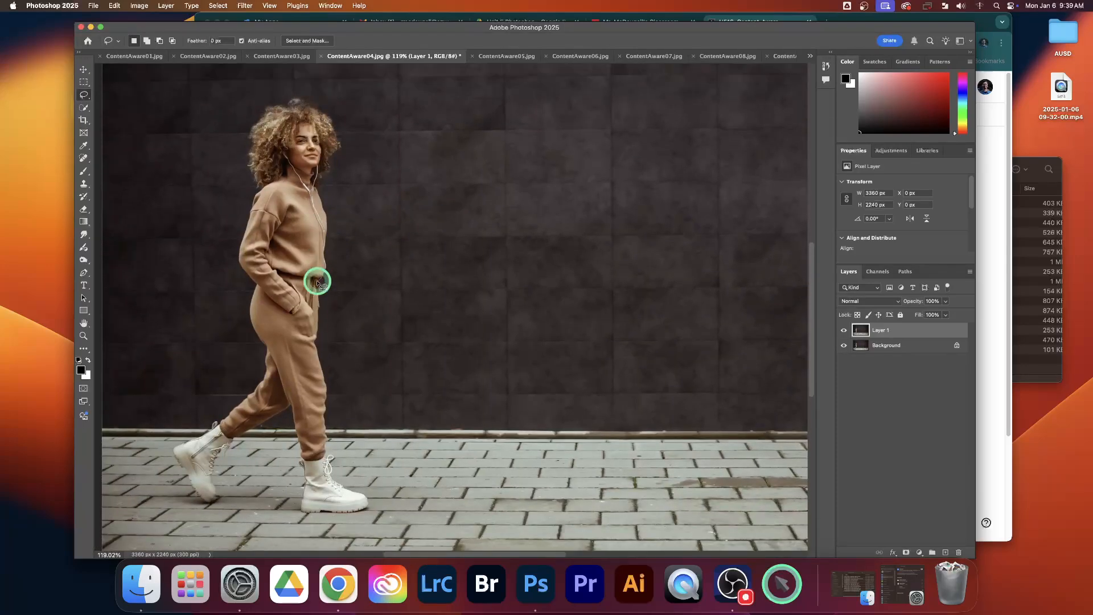
pyautogui.hscroll(-3, 317, 283)
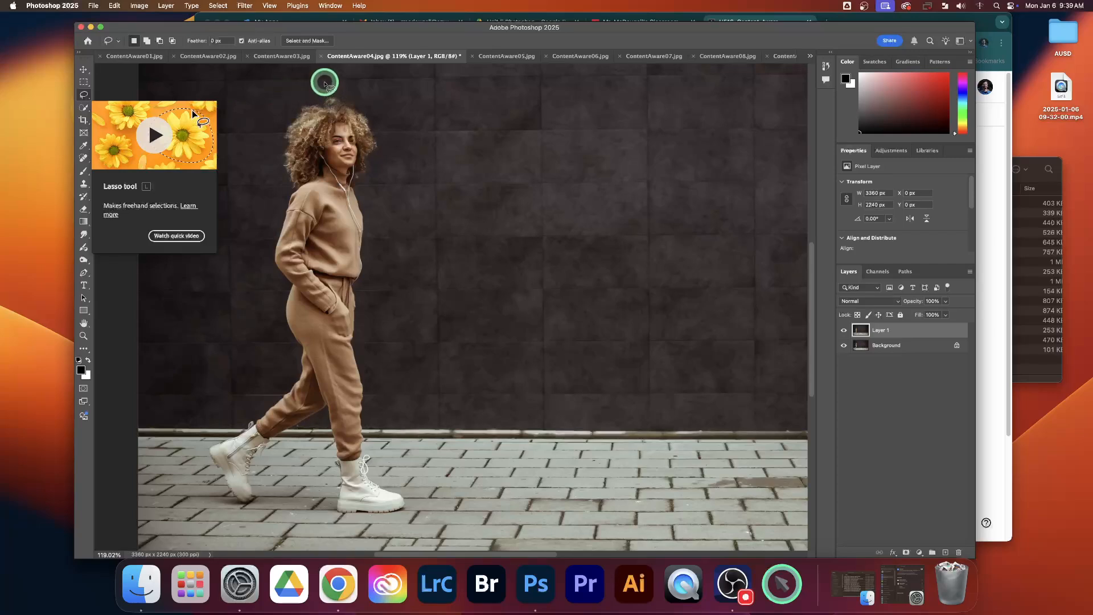
pyautogui.moveTo(325, 84); pyautogui.dragTo(274, 101)
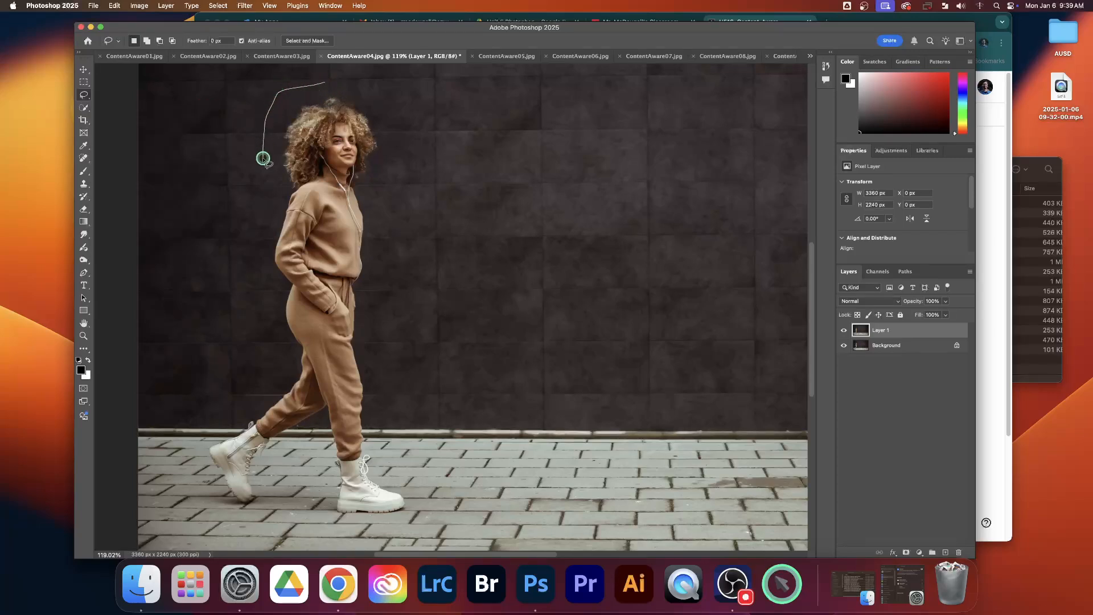
pyautogui.moveTo(217, 305); pyautogui.dragTo(238, 349)
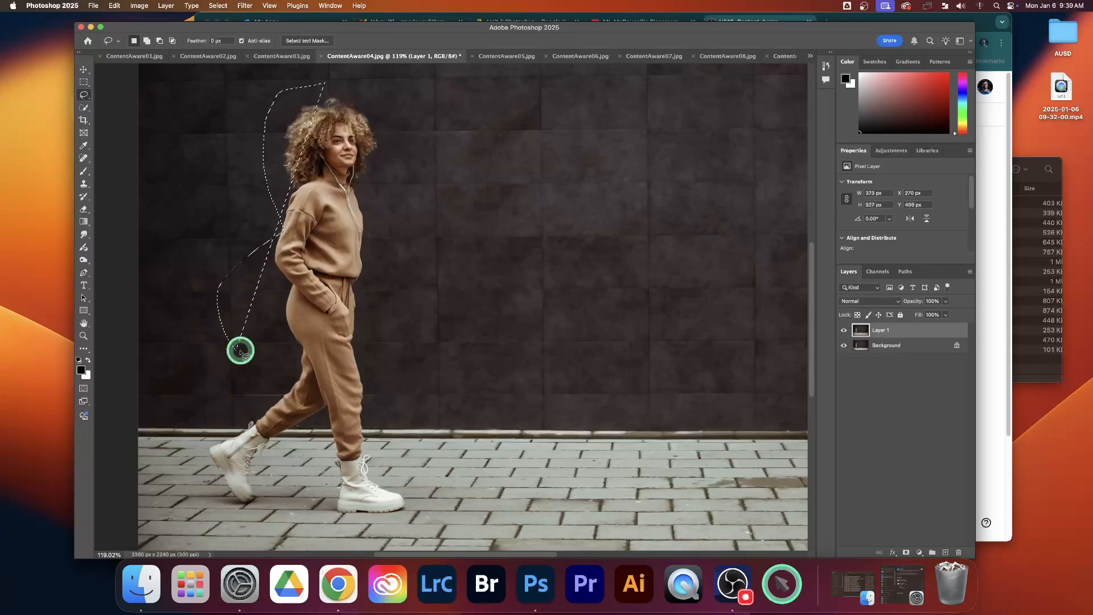
pyautogui.click(232, 261)
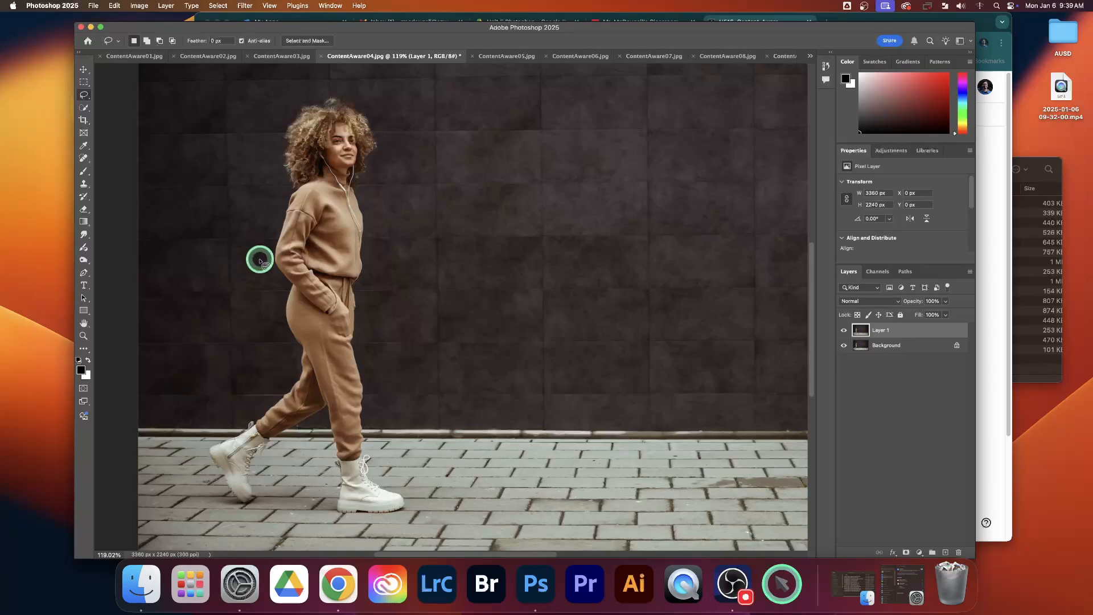
# - Switch from the Lasso Tool to the Polygonal Lasso Tool
pyautogui.click(84, 95)
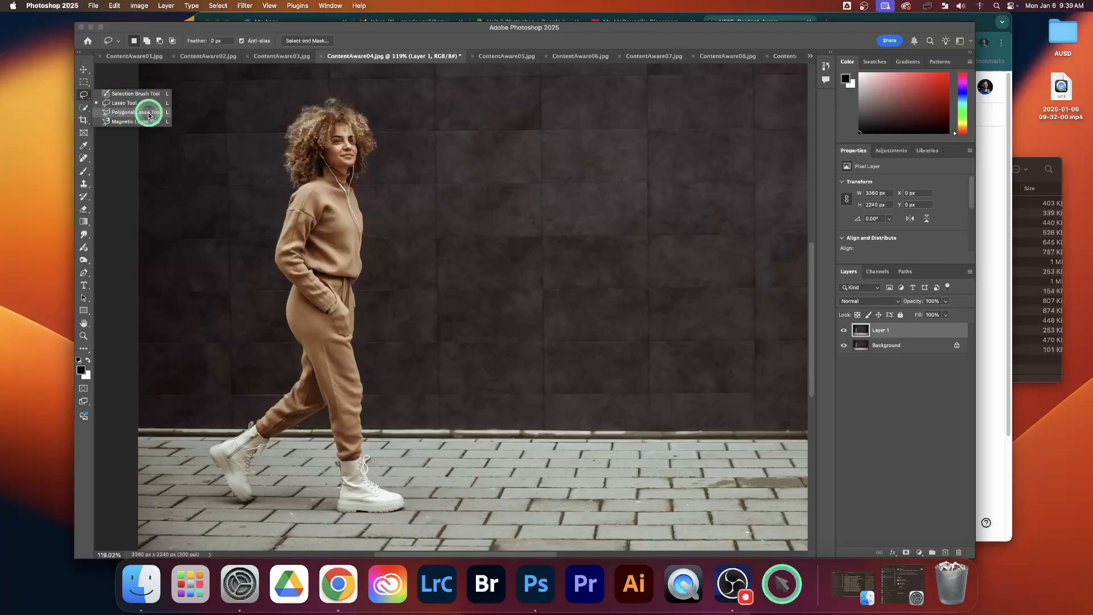
pyautogui.click(120, 113)
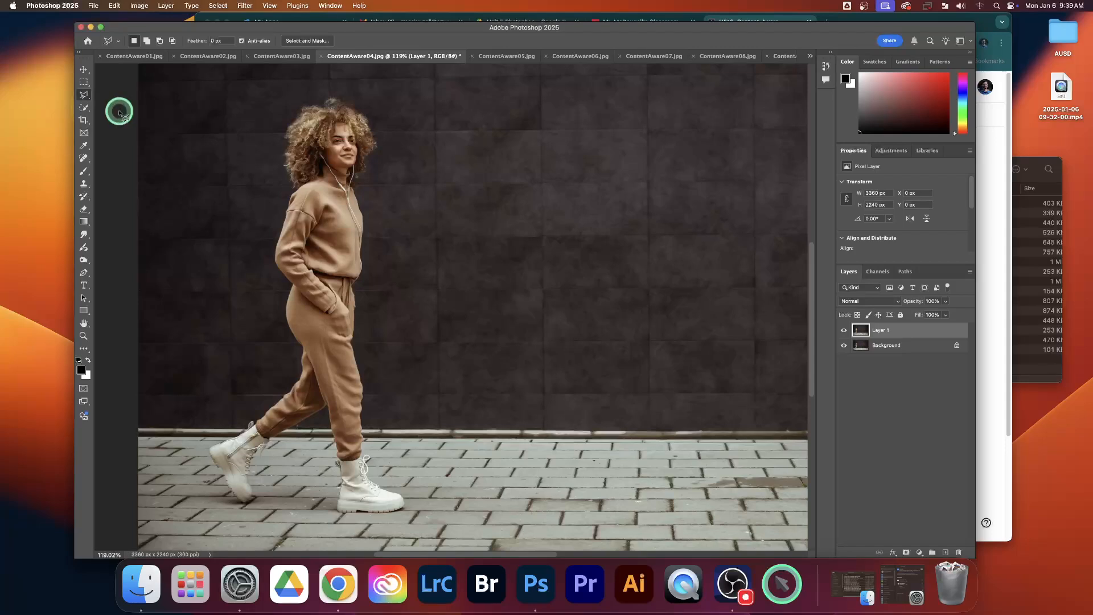
pyautogui.click(329, 91)
pyautogui.click(278, 99)
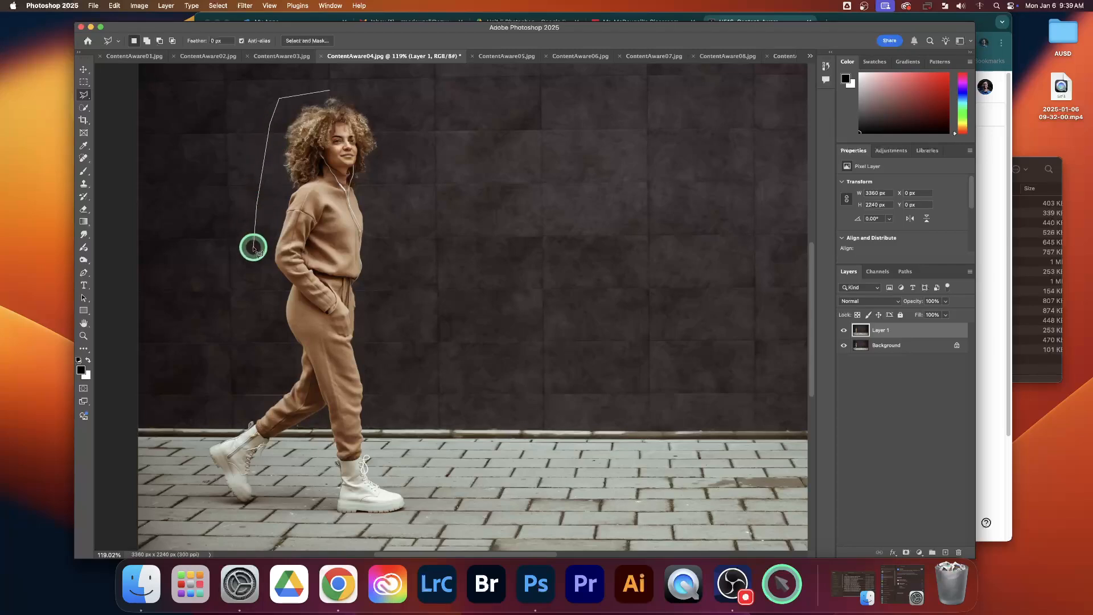
pyautogui.click(254, 247)
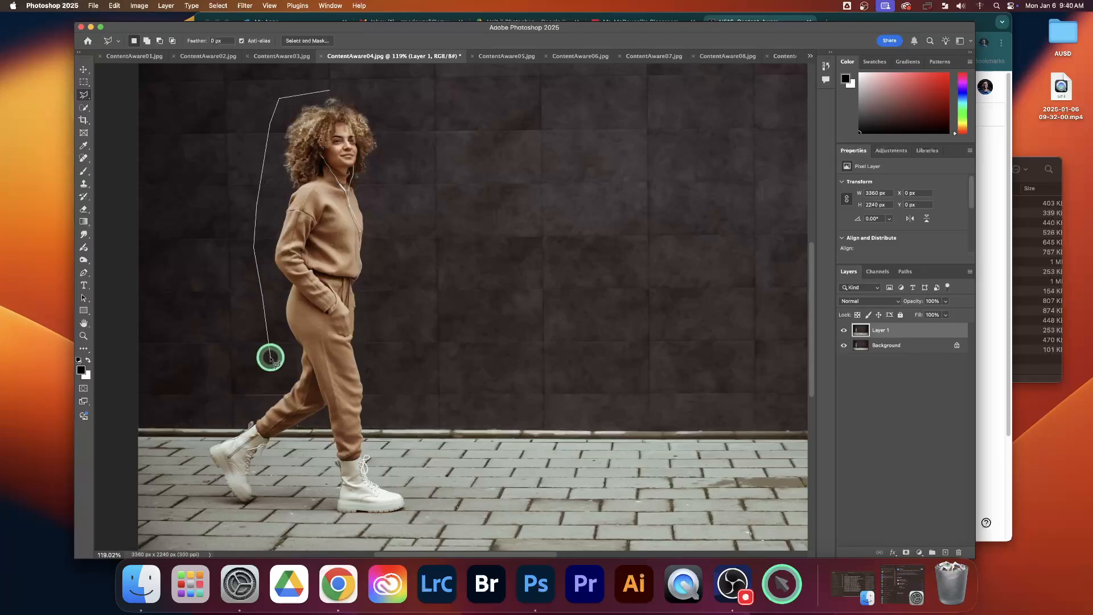
pyautogui.click(272, 358)
pyautogui.click(273, 385)
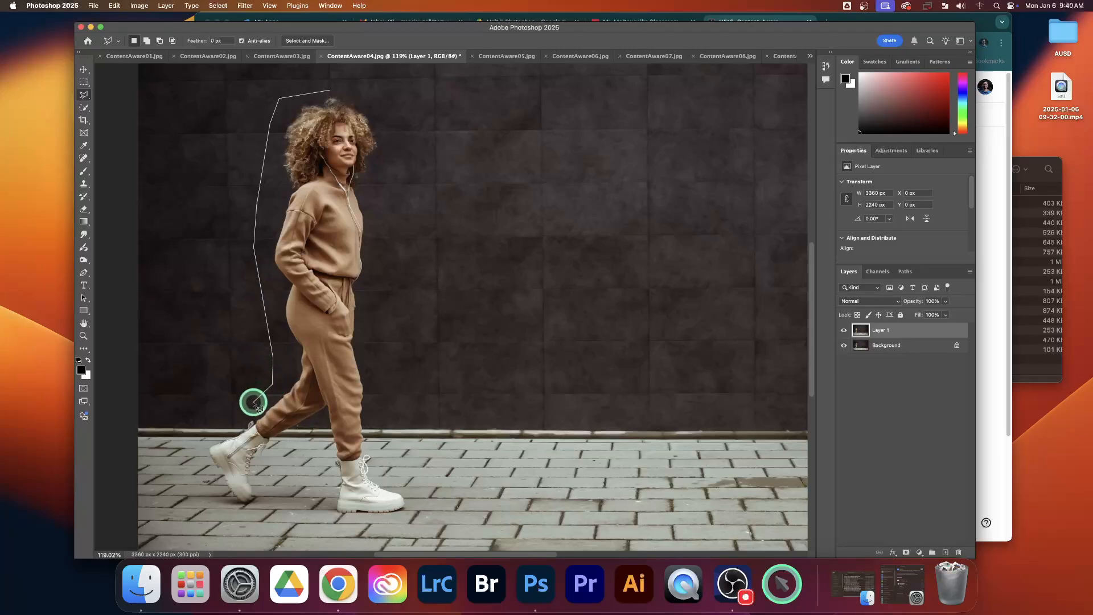
pyautogui.click(254, 405)
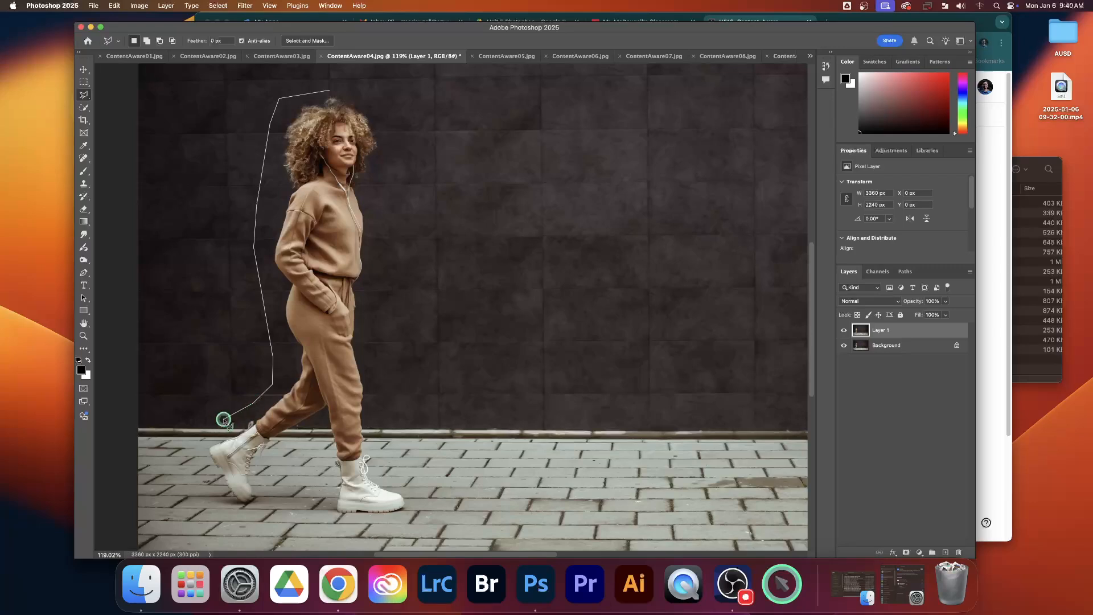
pyautogui.click(191, 438)
pyautogui.click(190, 503)
pyautogui.click(239, 522)
pyautogui.click(345, 538)
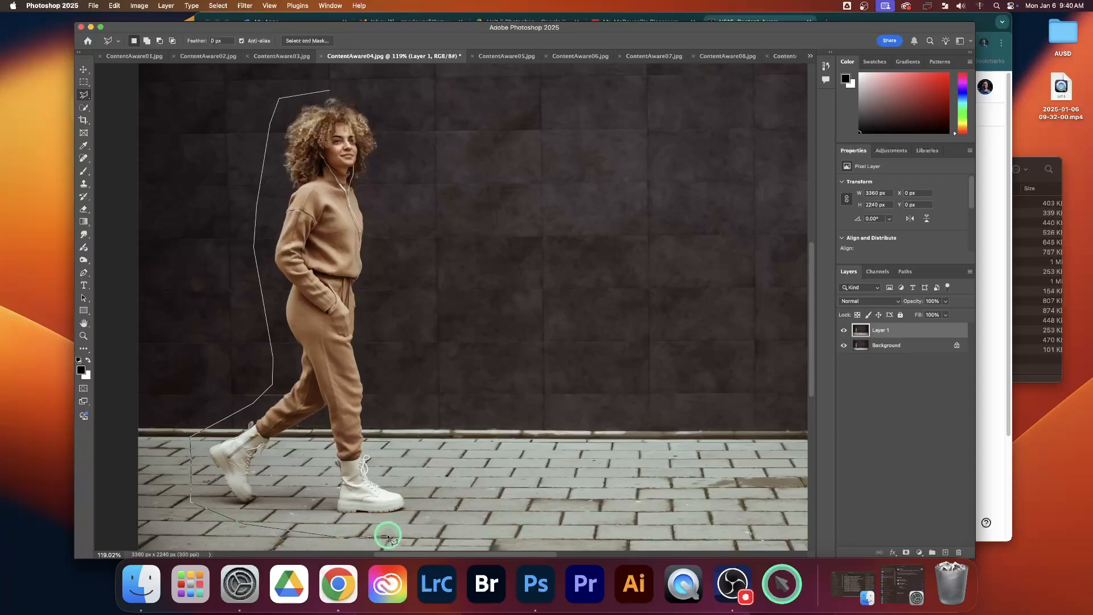
pyautogui.click(427, 524)
pyautogui.click(439, 489)
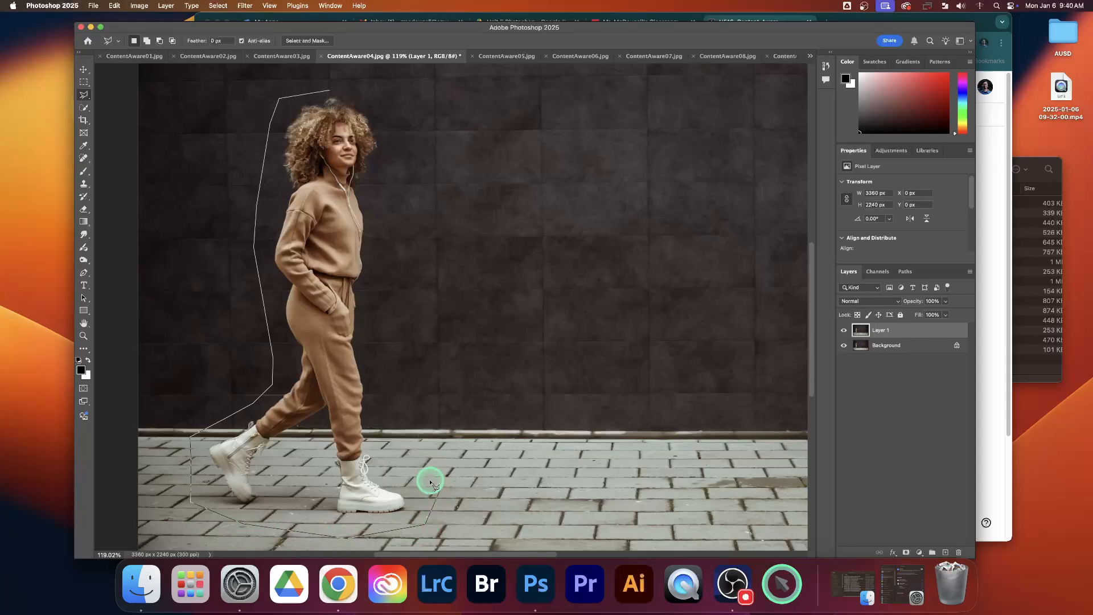
pyautogui.click(386, 466)
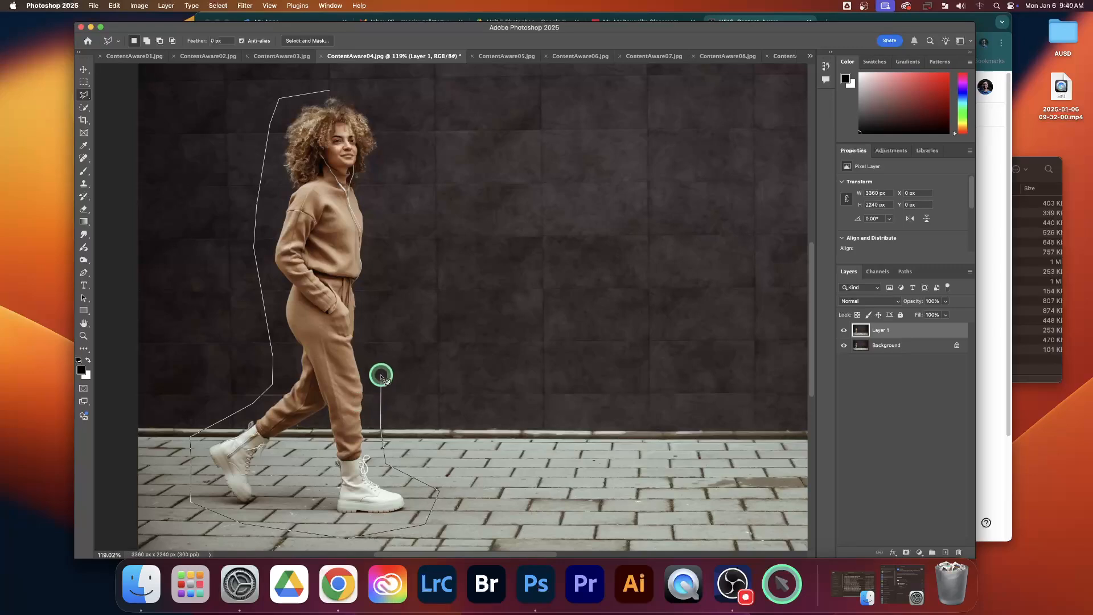
pyautogui.scroll(-1, 379, 374)
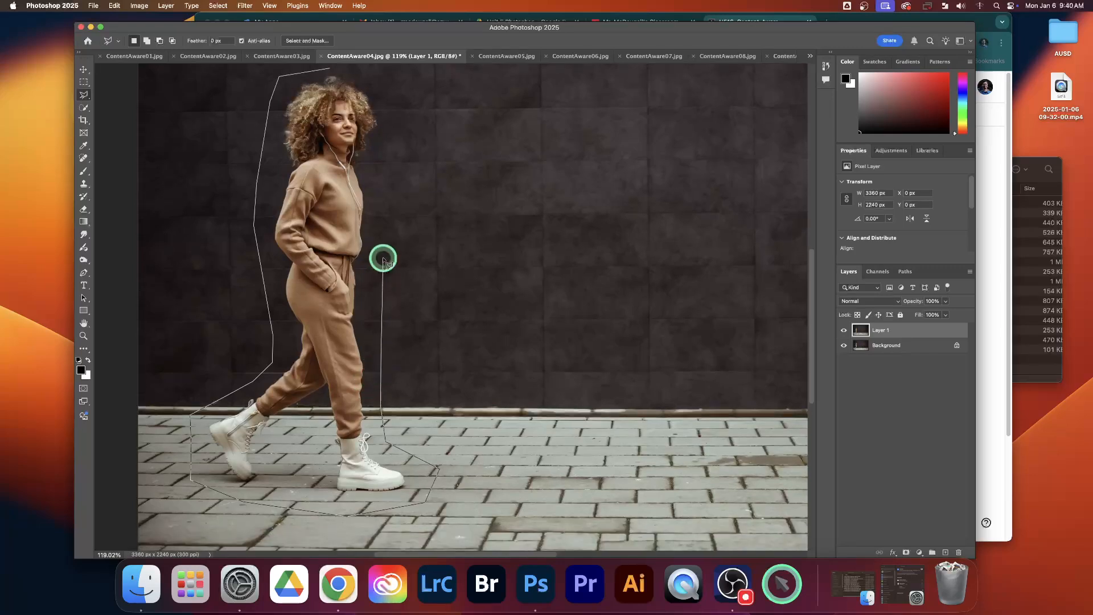
pyautogui.scroll(2, 384, 260)
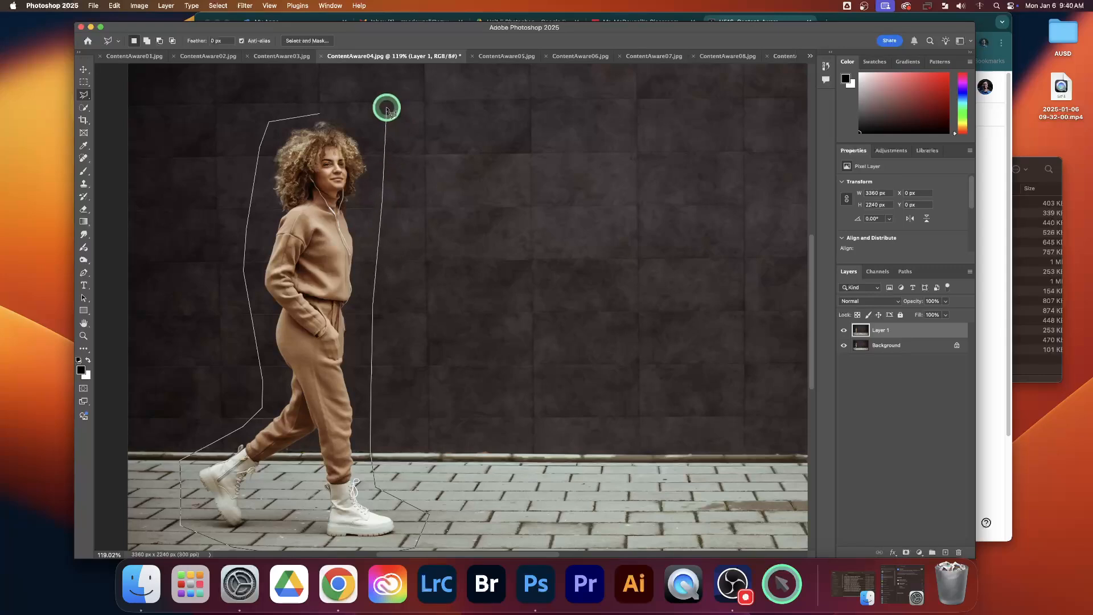
pyautogui.click(387, 107)
pyautogui.click(319, 114)
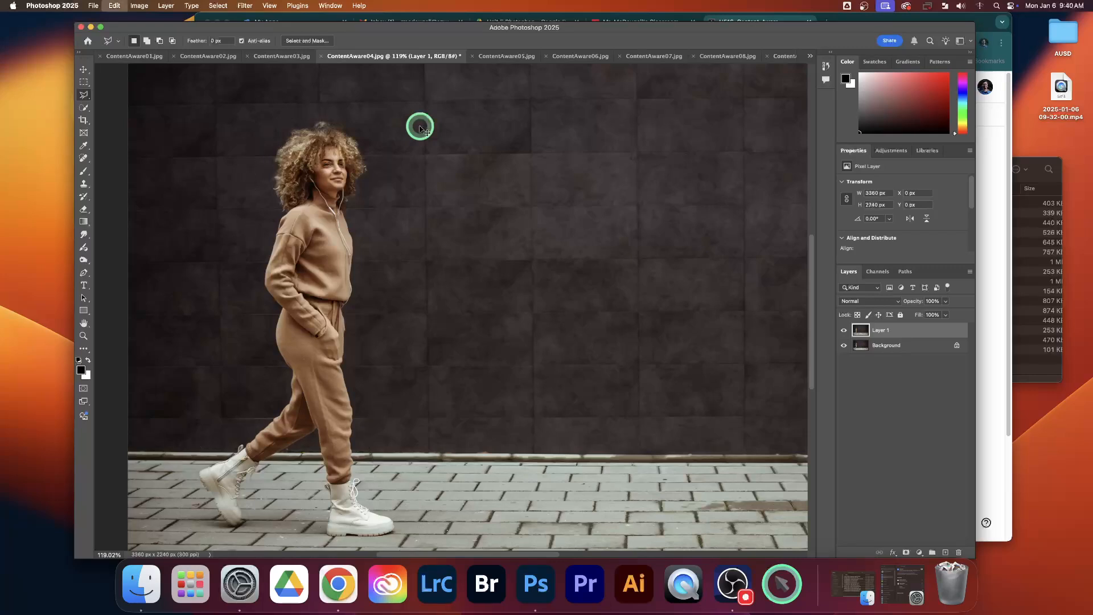
# - Select the walking woman with a loose, closed Polygonal Lasso outline about 987 px wide and 1645 px tall around her
pyautogui.click(308, 106)
pyautogui.click(266, 135)
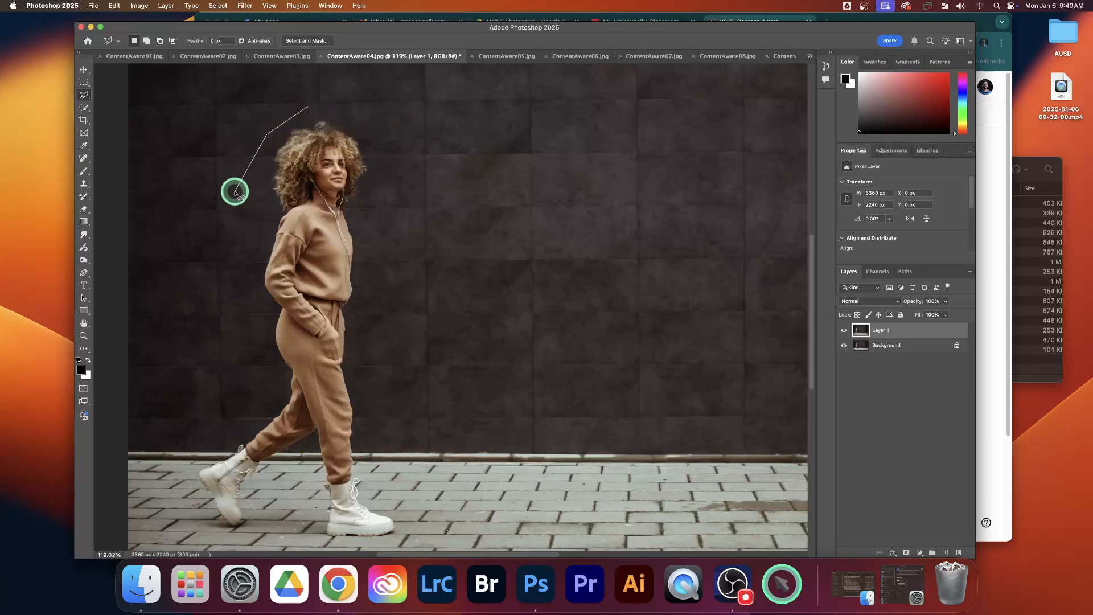
pyautogui.click(235, 192)
pyautogui.click(249, 391)
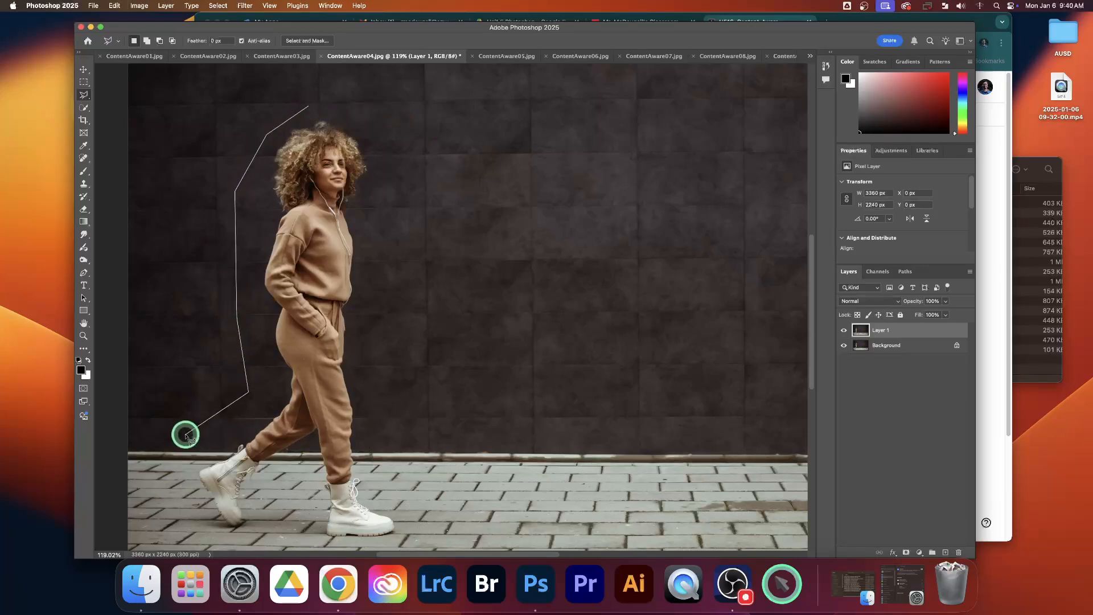
pyautogui.click(183, 434)
pyautogui.click(170, 505)
pyautogui.click(205, 543)
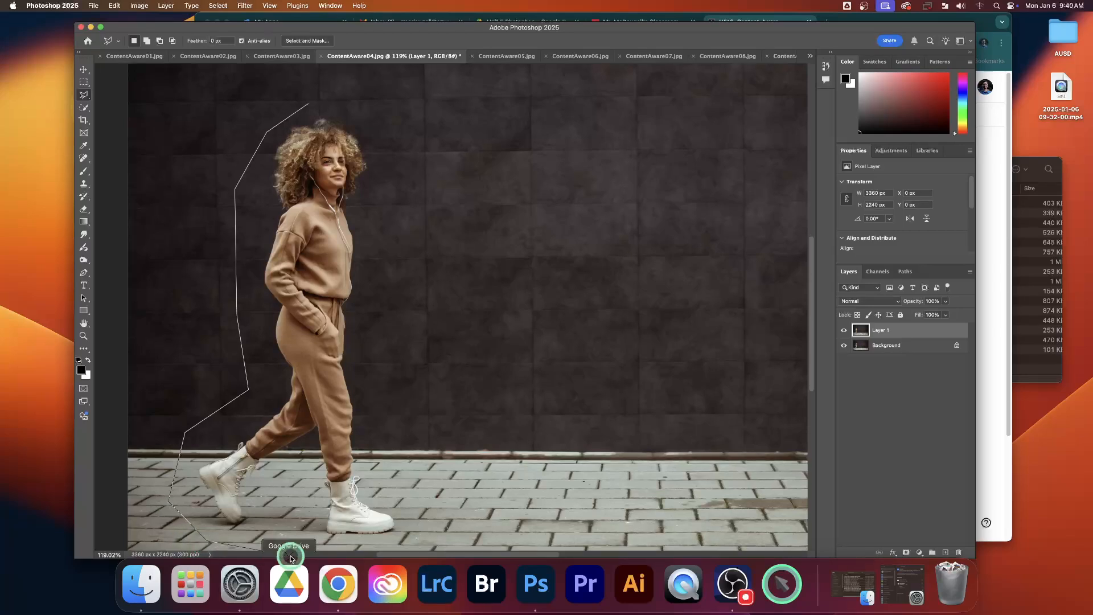
pyautogui.click(407, 522)
pyautogui.click(454, 468)
pyautogui.click(414, 387)
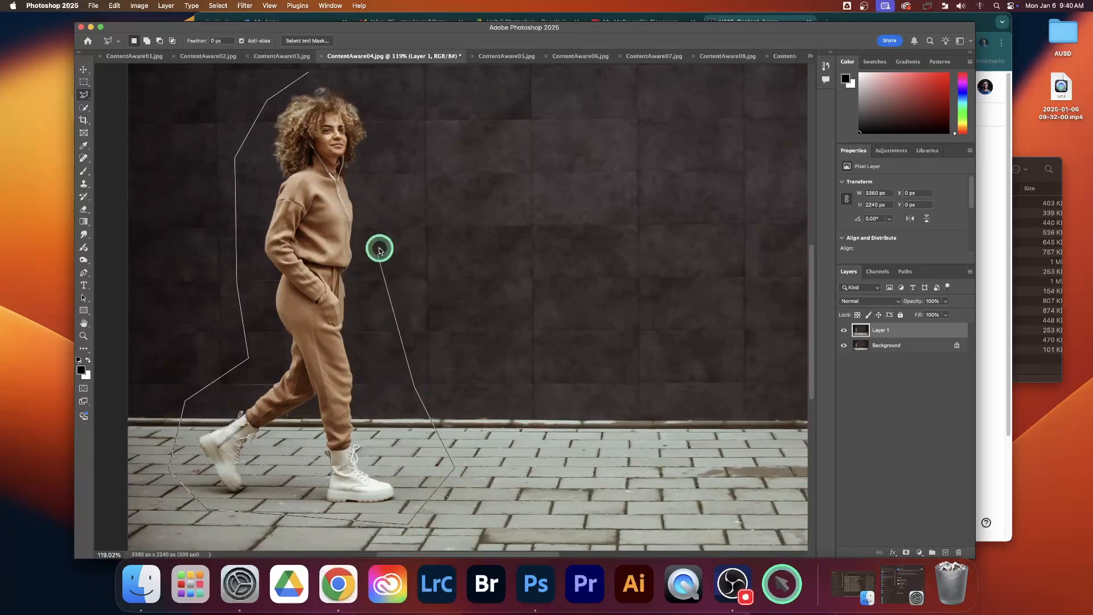
pyautogui.click(417, 176)
pyautogui.click(402, 83)
pyautogui.scroll(5, 407, 167)
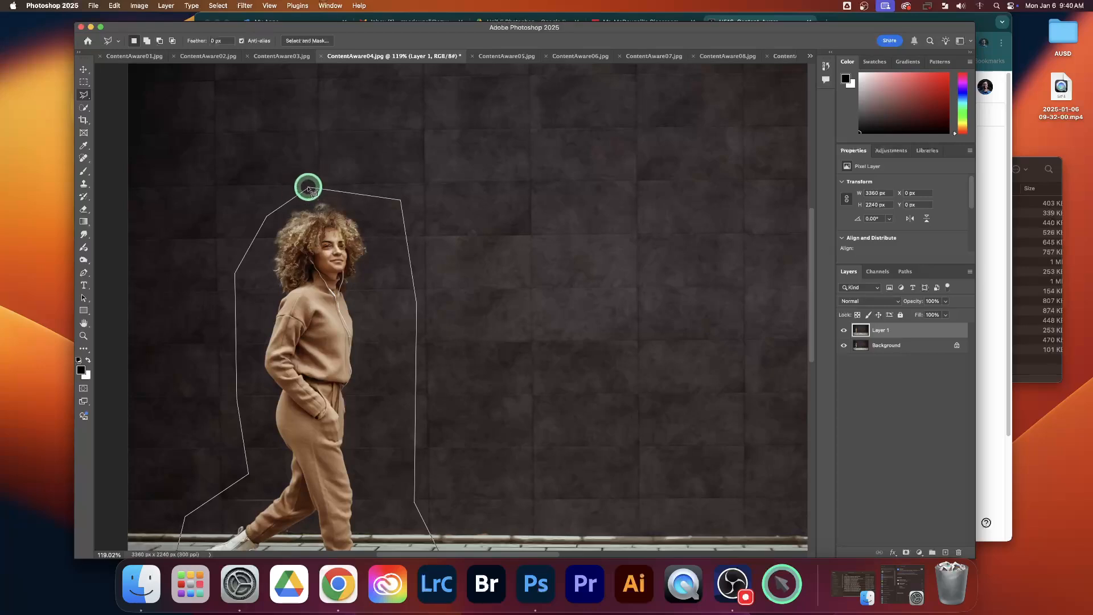
pyautogui.click(315, 162)
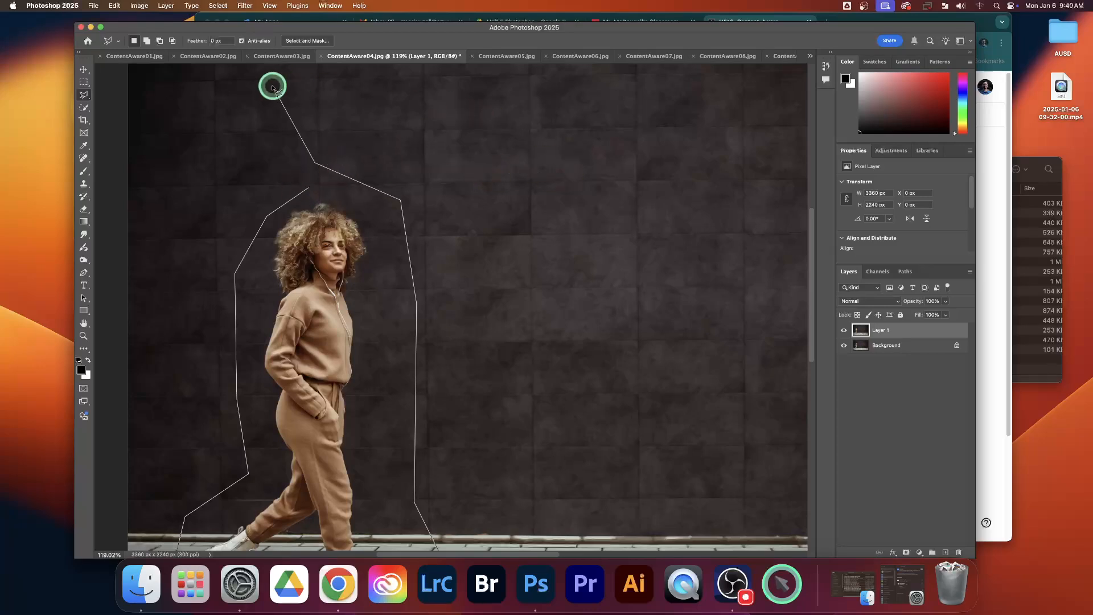
pyautogui.hscroll(2, 589, 137)
pyautogui.hscroll(-5, 496, 120)
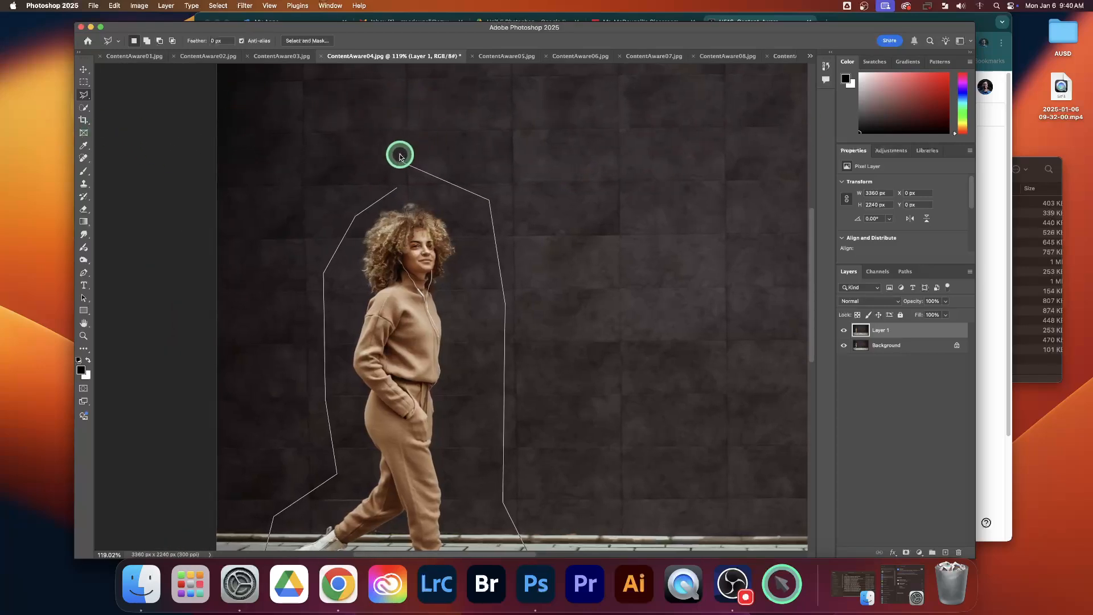
pyautogui.click(404, 166)
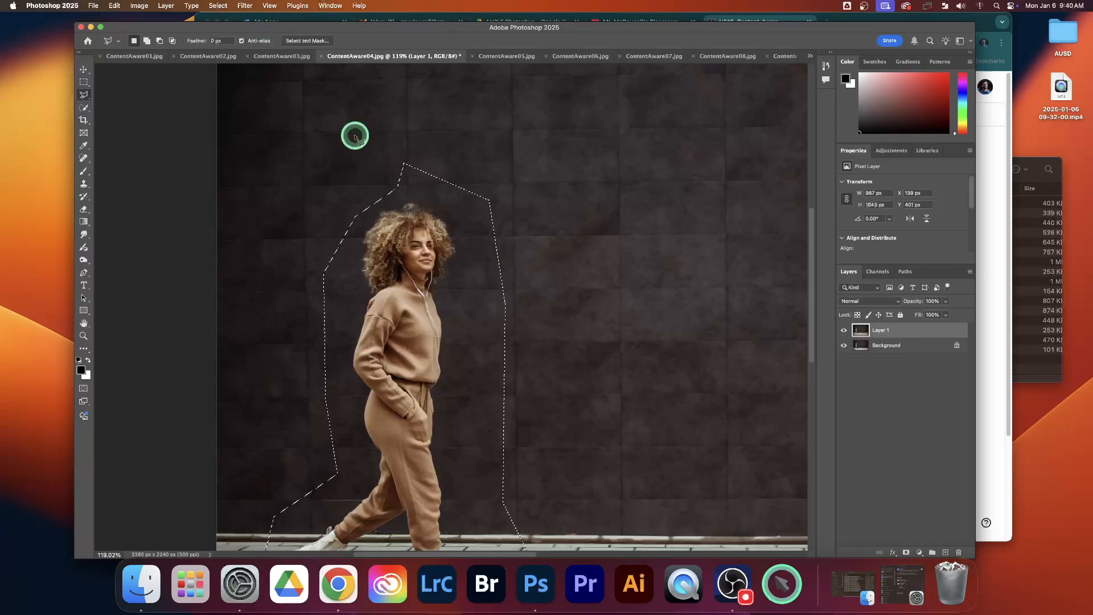
# - Fill the selection around the woman using Content-Aware contents with Color Adaptation at 100% opacity, and deselect
pyautogui.hscroll(2, 562, 144)
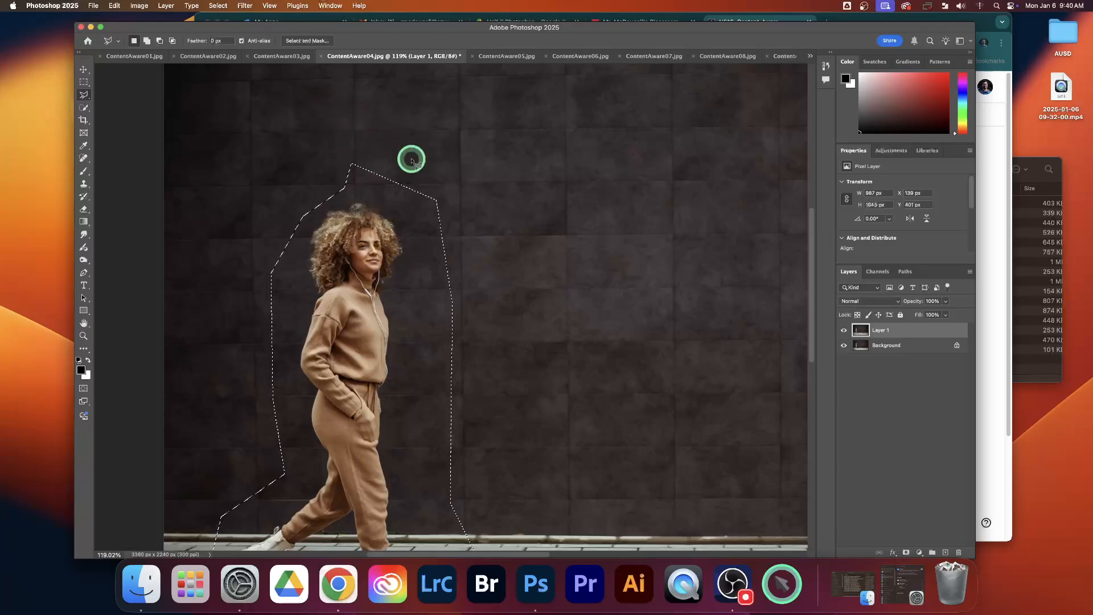
pyautogui.scroll(-5, 428, 183)
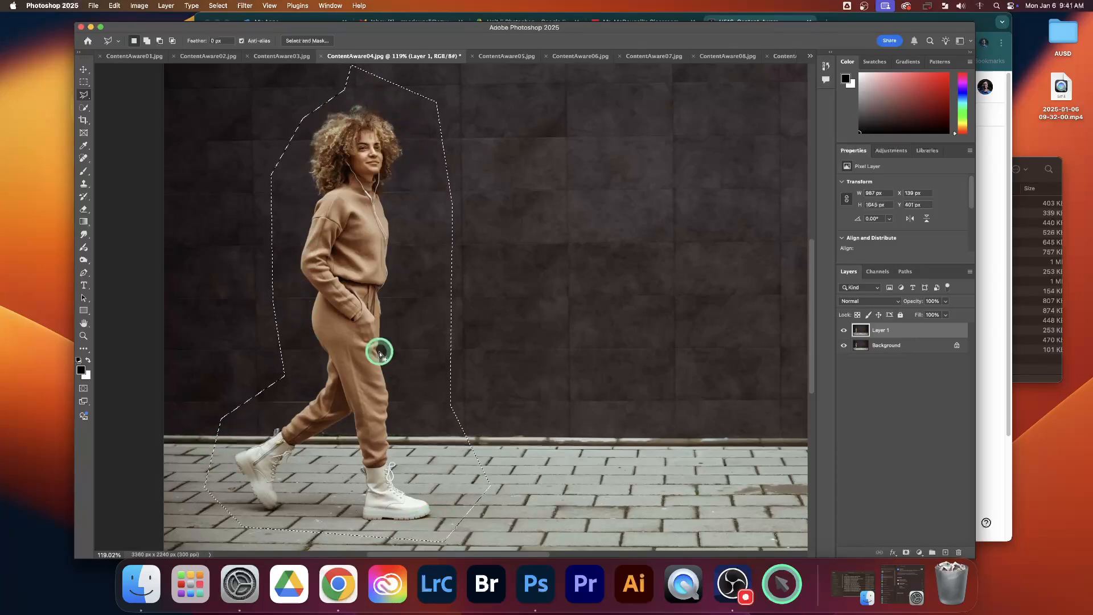
pyautogui.click(113, 7)
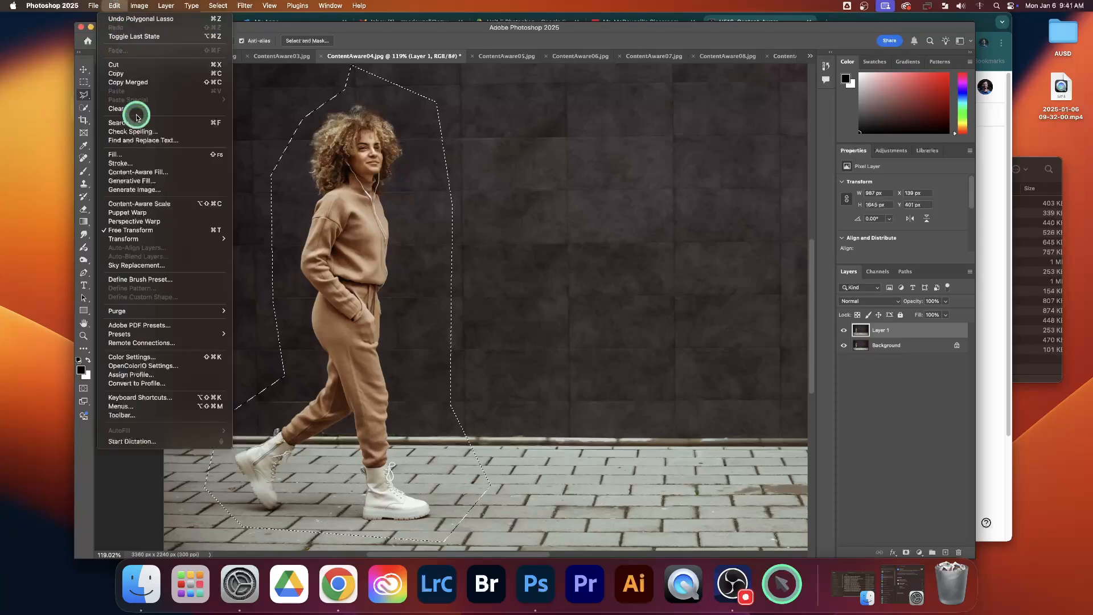
pyautogui.click(149, 159)
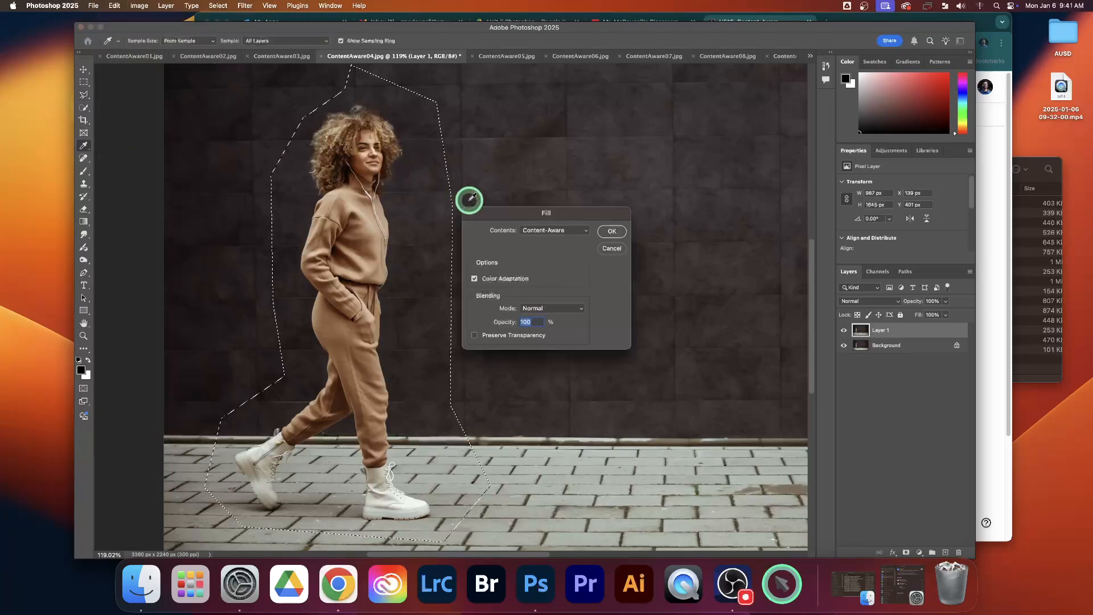
pyautogui.click(607, 231)
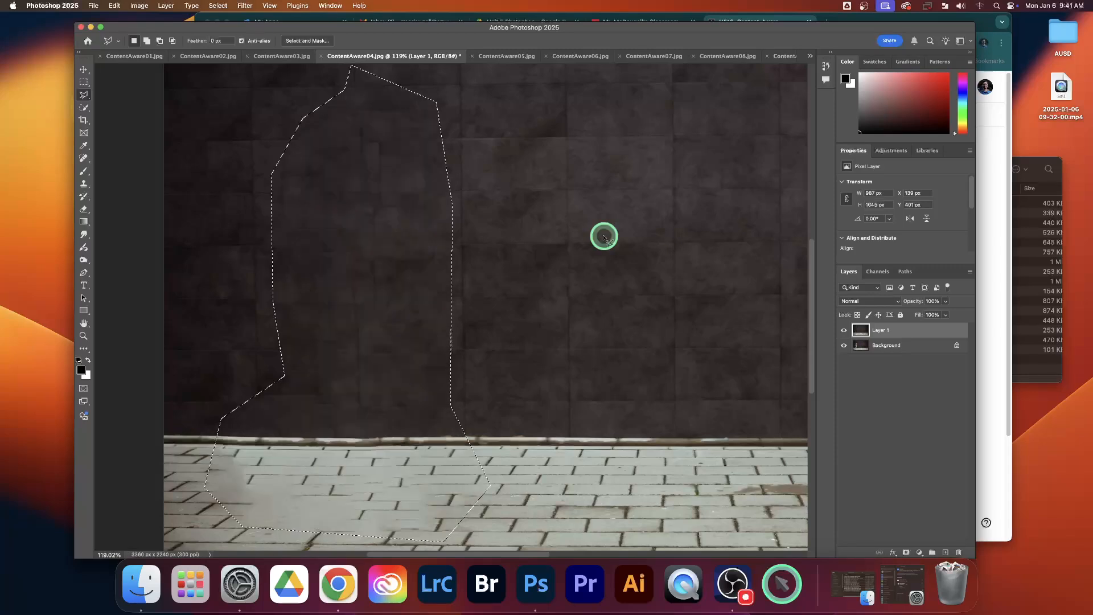
pyautogui.hscroll(-2, 353, 159)
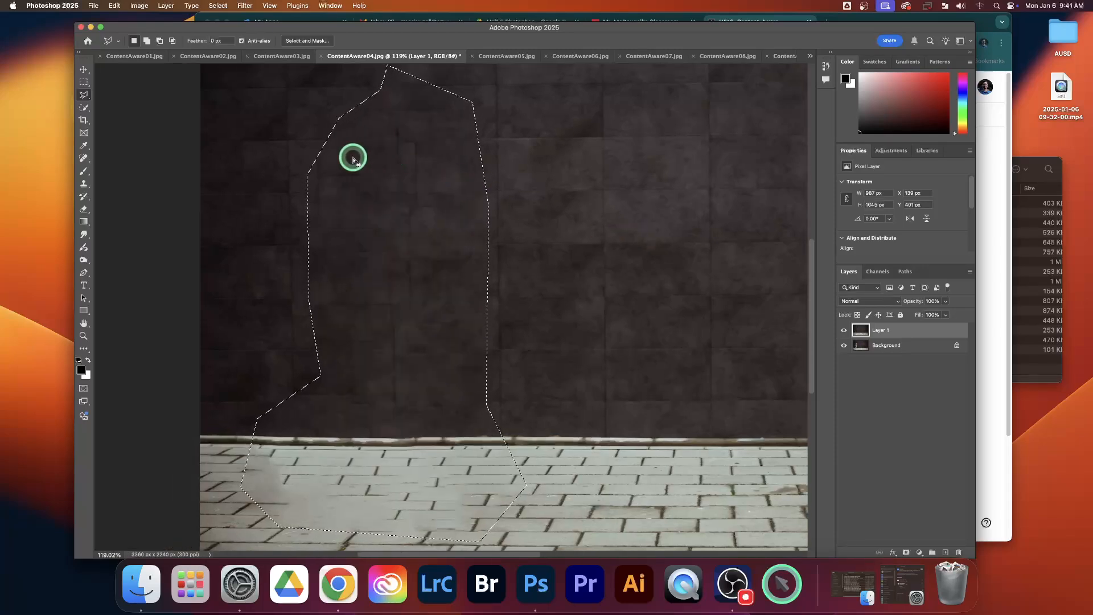
pyautogui.press('super+d')
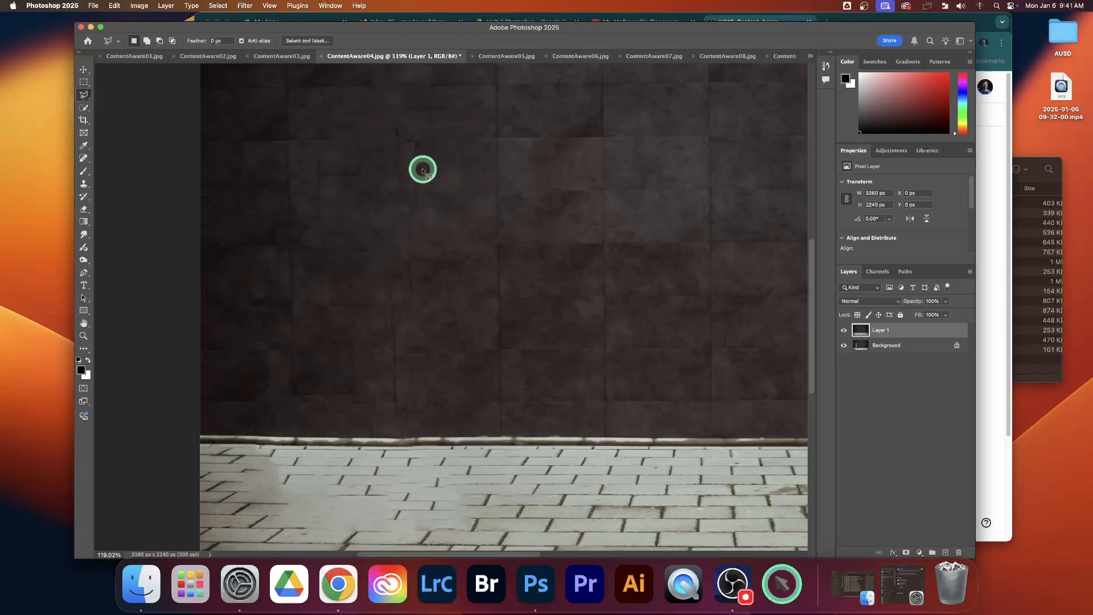
# - Compare the filled ContentAware04 result with the original photo by repeatedly hiding and showing Layer 1
pyautogui.scroll(-1, 437, 239)
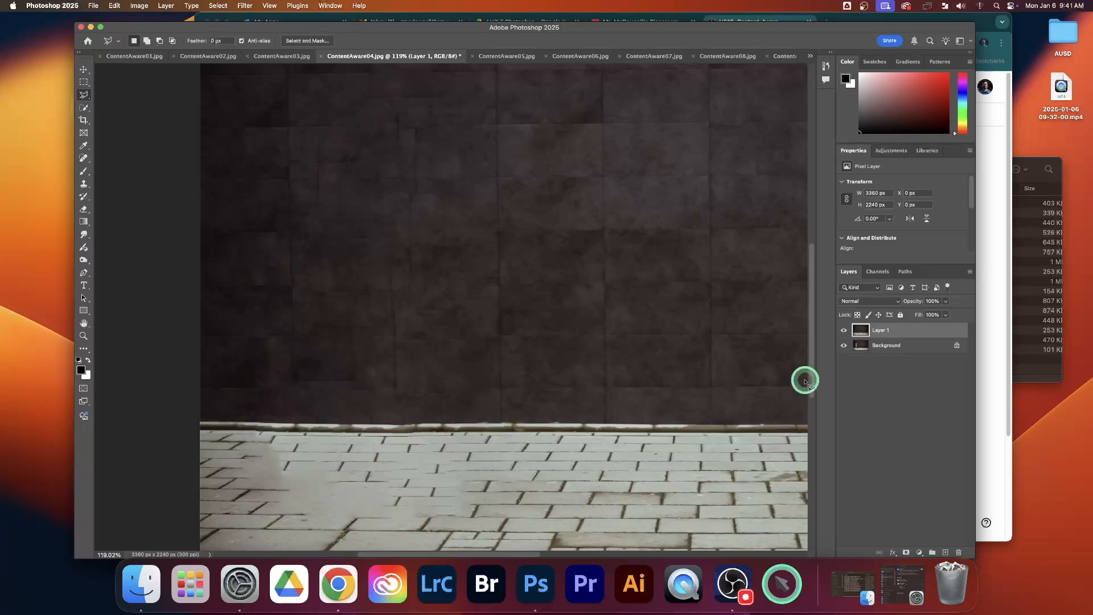
pyautogui.click(844, 331)
pyautogui.click(845, 331)
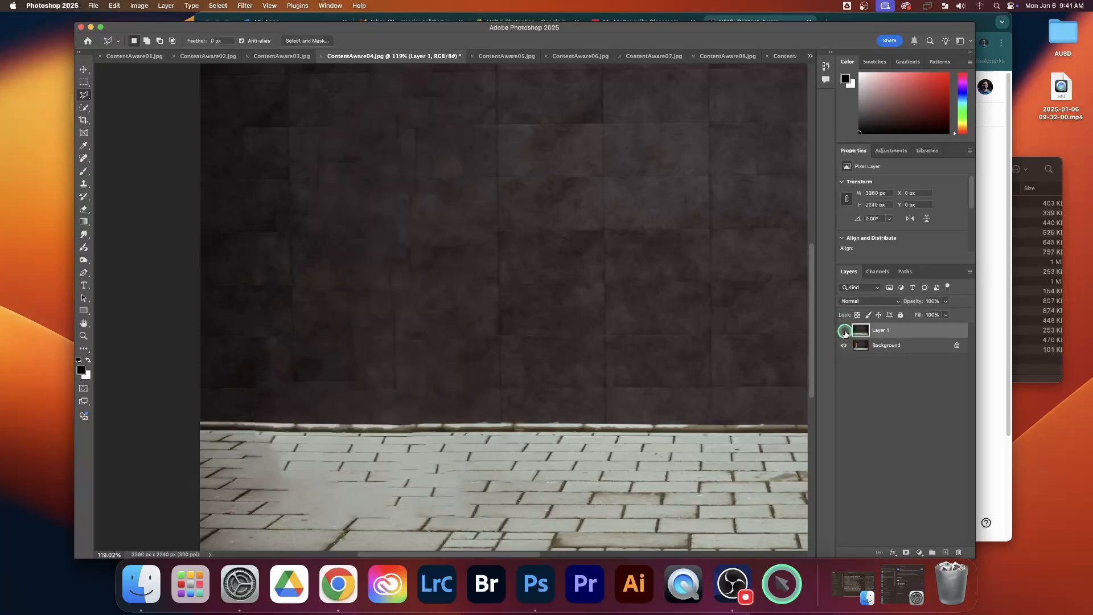
pyautogui.click(845, 331)
pyautogui.click(845, 331)
pyautogui.click(844, 331)
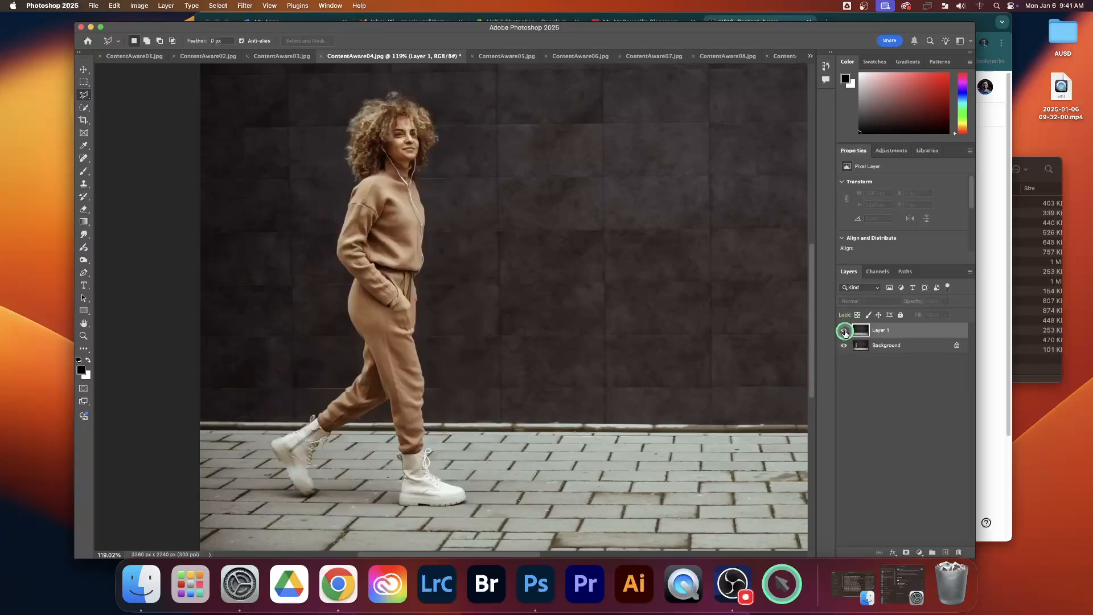
# - Make Layer 1 visible again and switch to the ContentAware05.jpg document
pyautogui.click(845, 331)
pyautogui.scroll(-5, 643, 325)
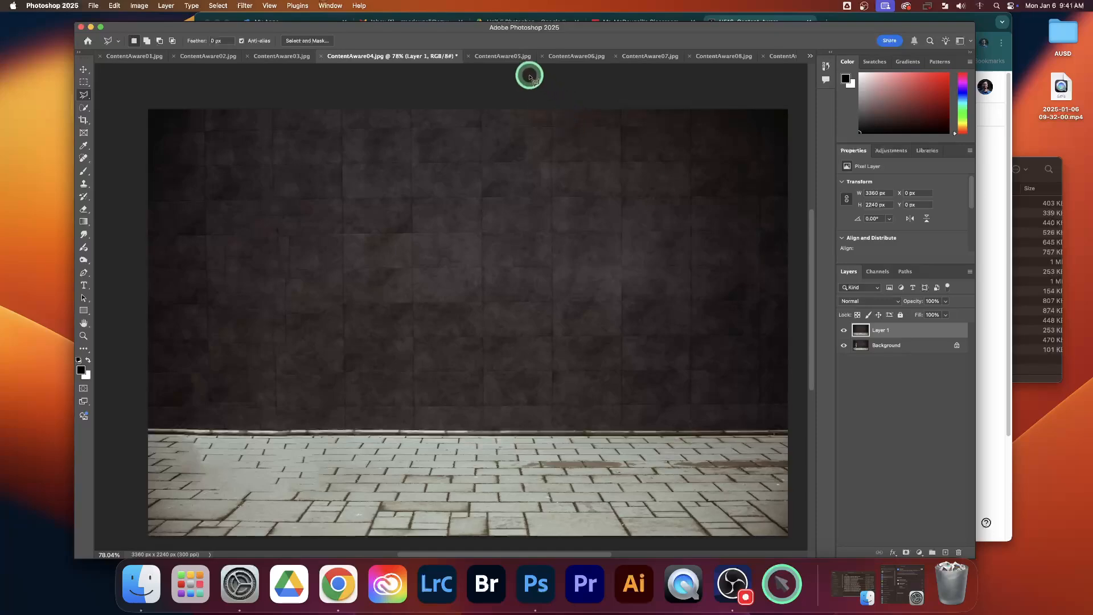
pyautogui.click(502, 56)
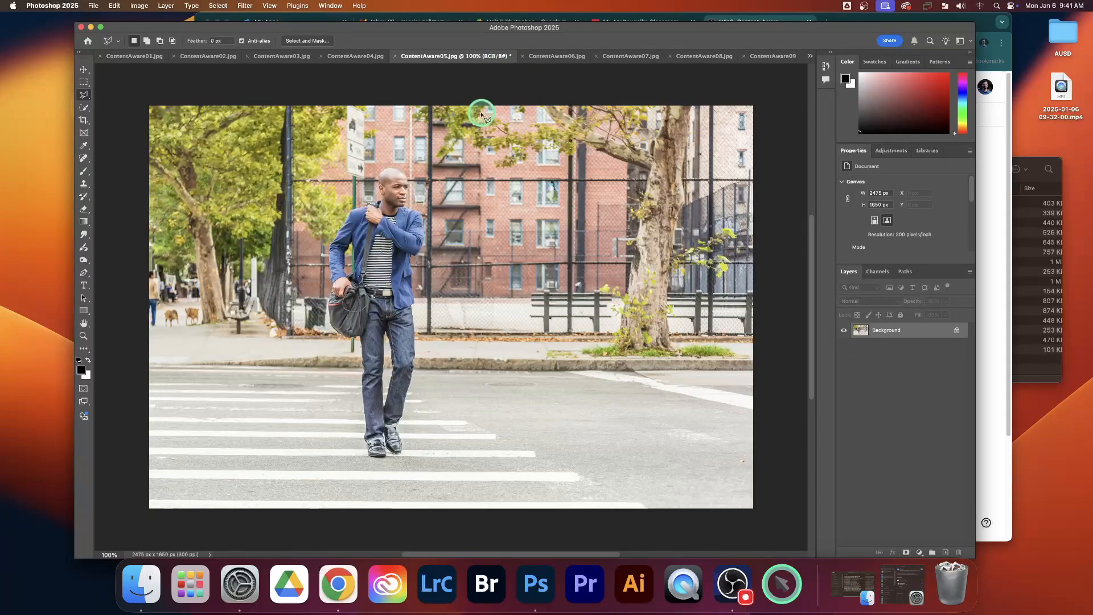
pyautogui.hscroll(2, 436, 185)
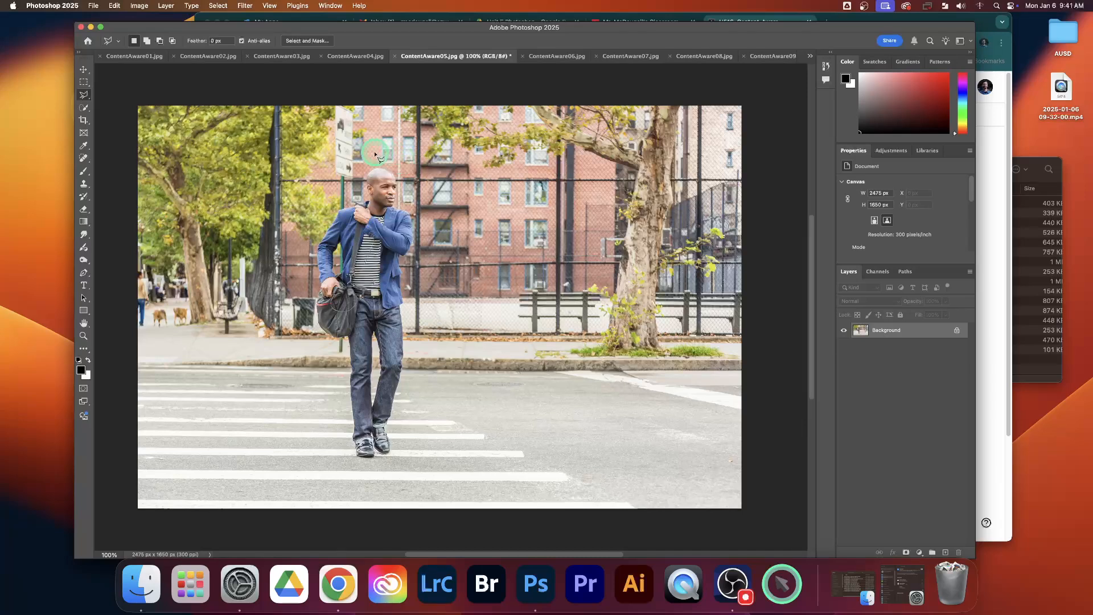
# - Select the man crossing the street with a loose, closed Polygonal Lasso outline about 545 px wide and 1303 px tall
pyautogui.click(84, 94)
pyautogui.click(126, 104)
pyautogui.moveTo(328, 212)
pyautogui.mouseDown()
pyautogui.moveTo(304, 224)
pyautogui.moveTo(300, 349)
pyautogui.mouseUp()
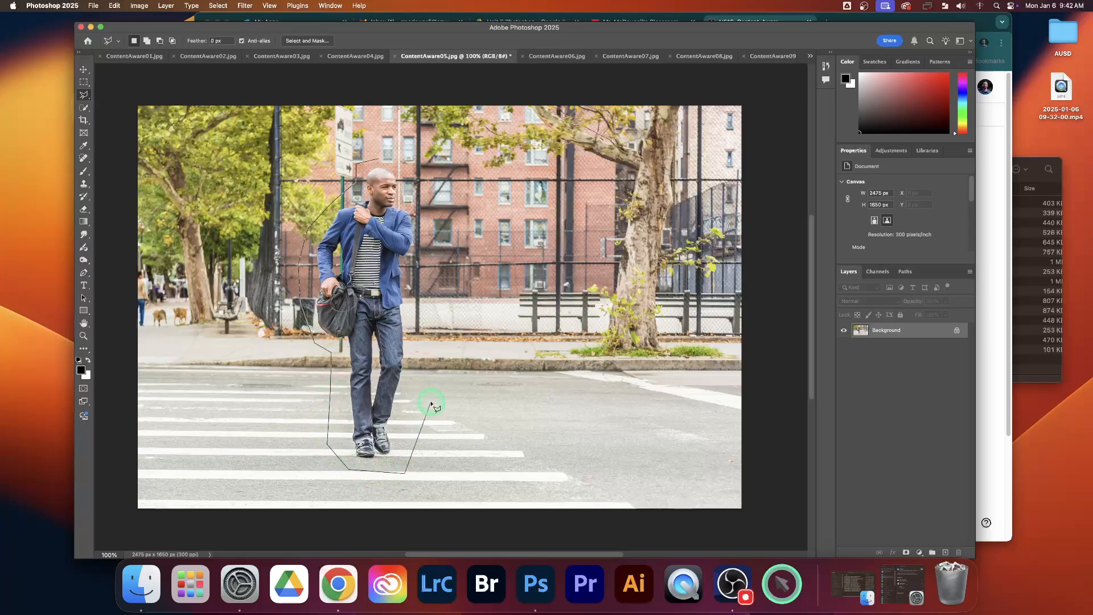
pyautogui.moveTo(429, 395); pyautogui.dragTo(425, 292)
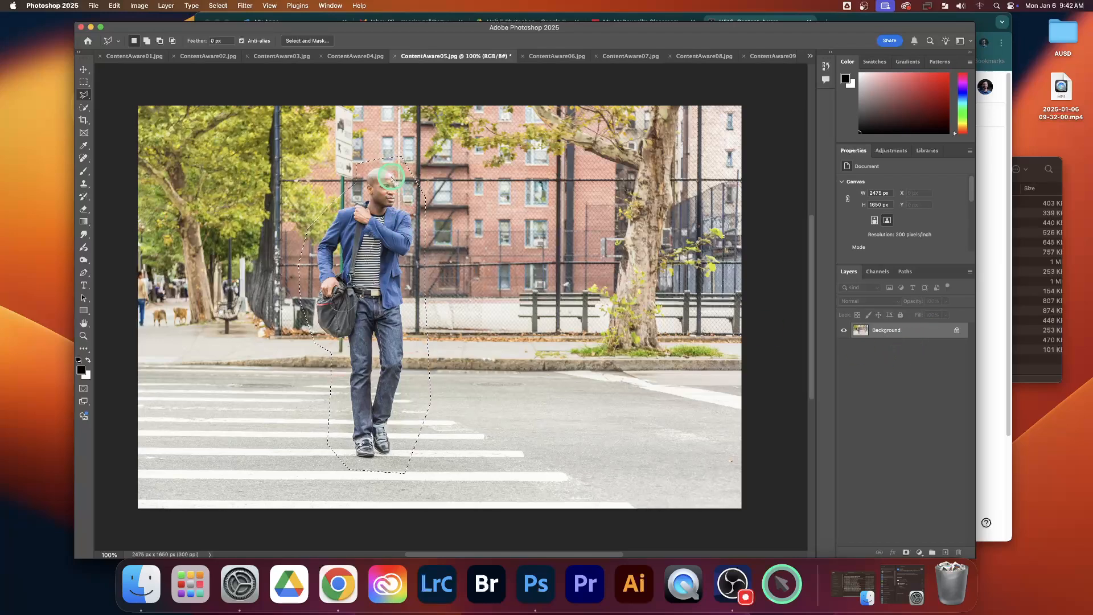
# - Copy the selected area around the man to a new layer and inspect it by briefly hiding the Background
pyautogui.press('super+j')
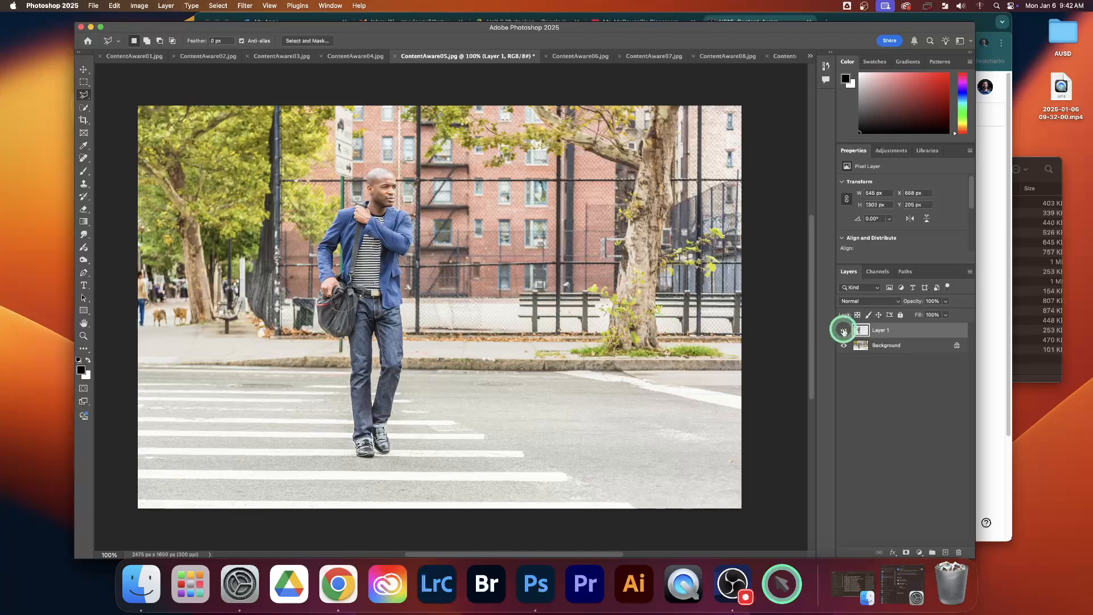
pyautogui.click(844, 345)
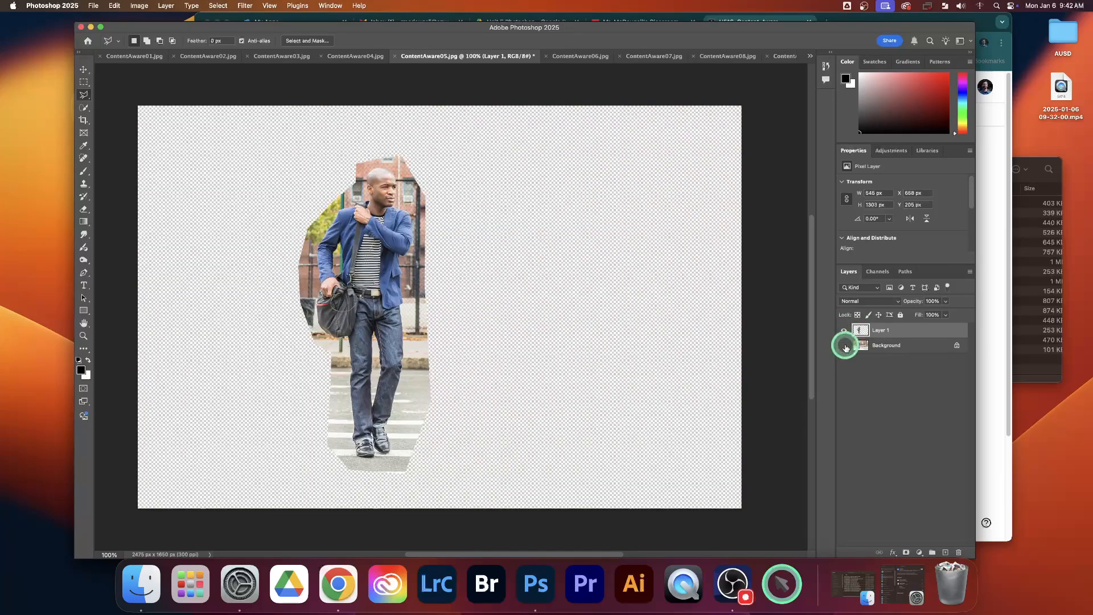
pyautogui.click(845, 345)
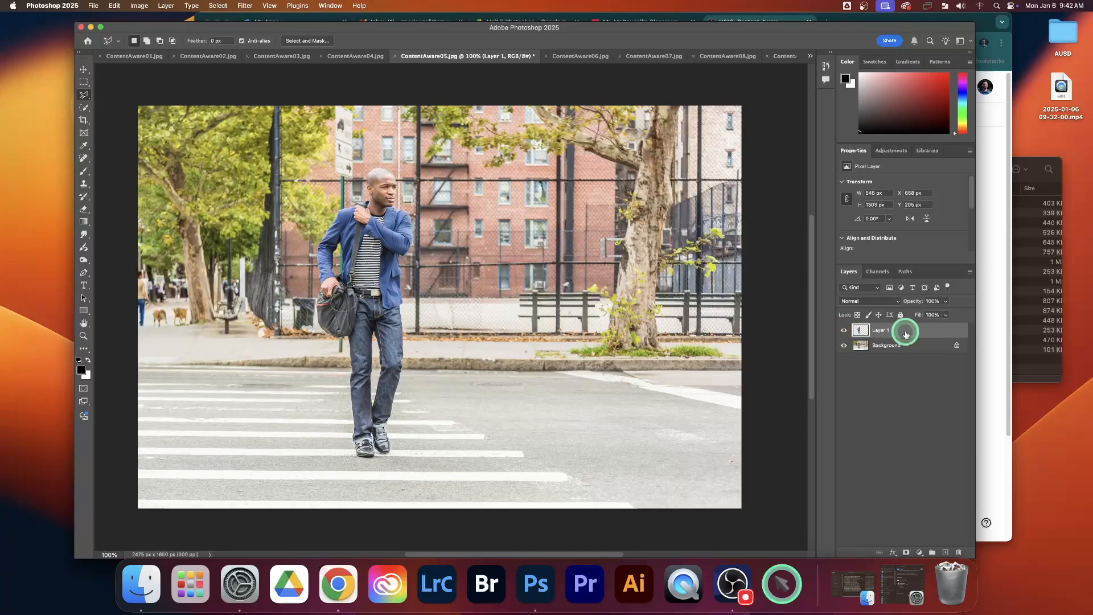
# - Undo the layer copy of the man's selection and deselect
pyautogui.press('super+z')
pyautogui.press('super+z')
pyautogui.press('super+z')
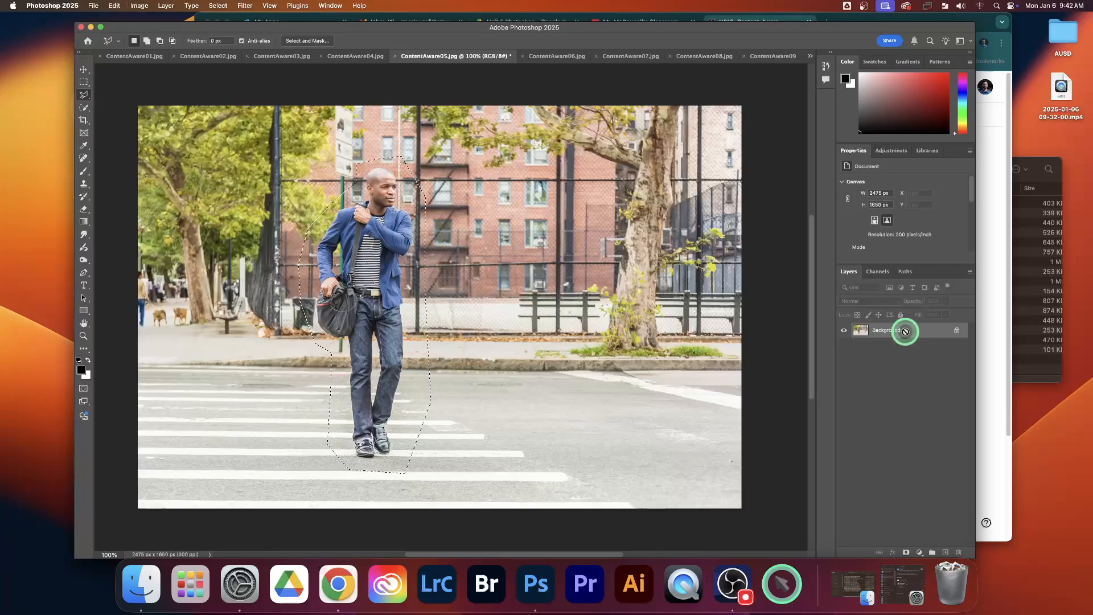
pyautogui.press('super+d')
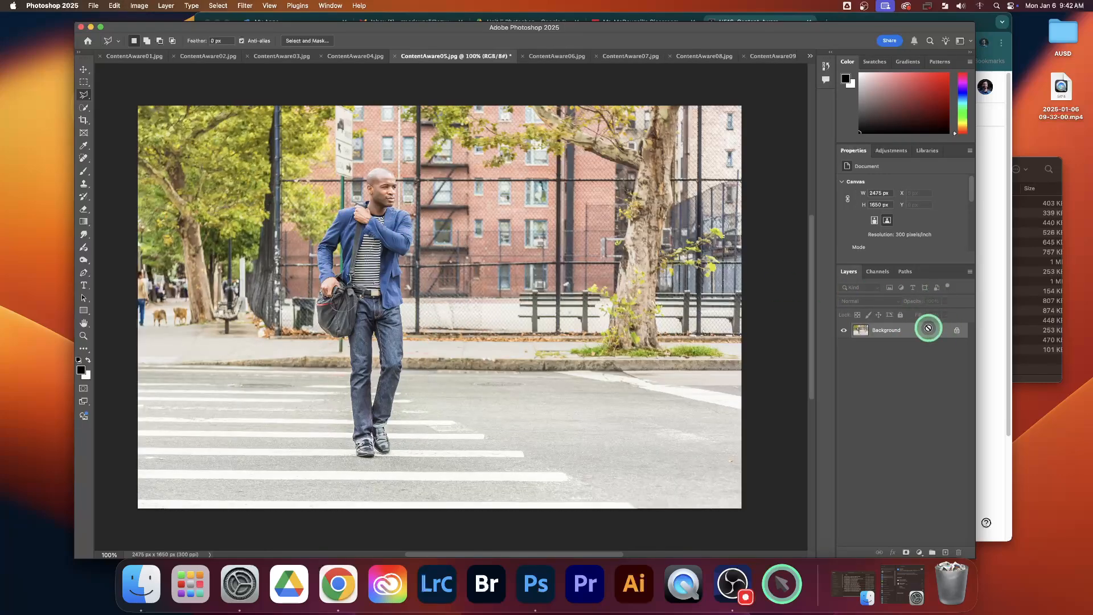
# - Duplicate the whole Background layer and select the man with a closed Polygonal Lasso outline about 621 px wide and 1339 px tall
pyautogui.press('super+j')
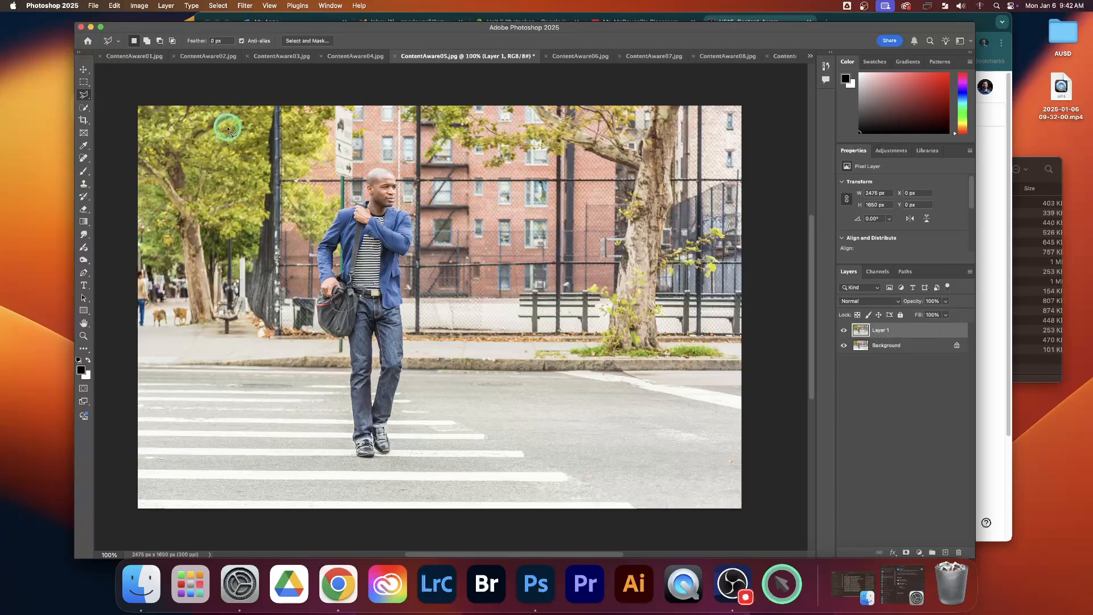
pyautogui.click(371, 158)
pyautogui.click(346, 177)
pyautogui.click(313, 223)
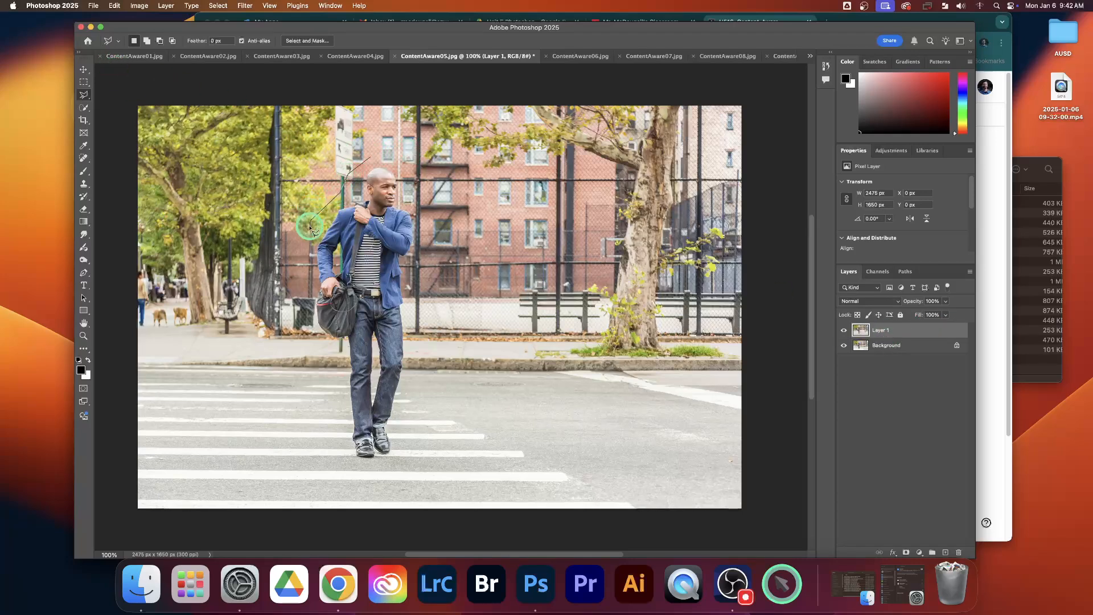
pyautogui.click(297, 260)
pyautogui.moveTo(296, 303)
pyautogui.mouseDown()
pyautogui.moveTo(304, 353)
pyautogui.moveTo(328, 379)
pyautogui.mouseUp()
pyautogui.click(324, 464)
pyautogui.click(380, 481)
pyautogui.click(426, 471)
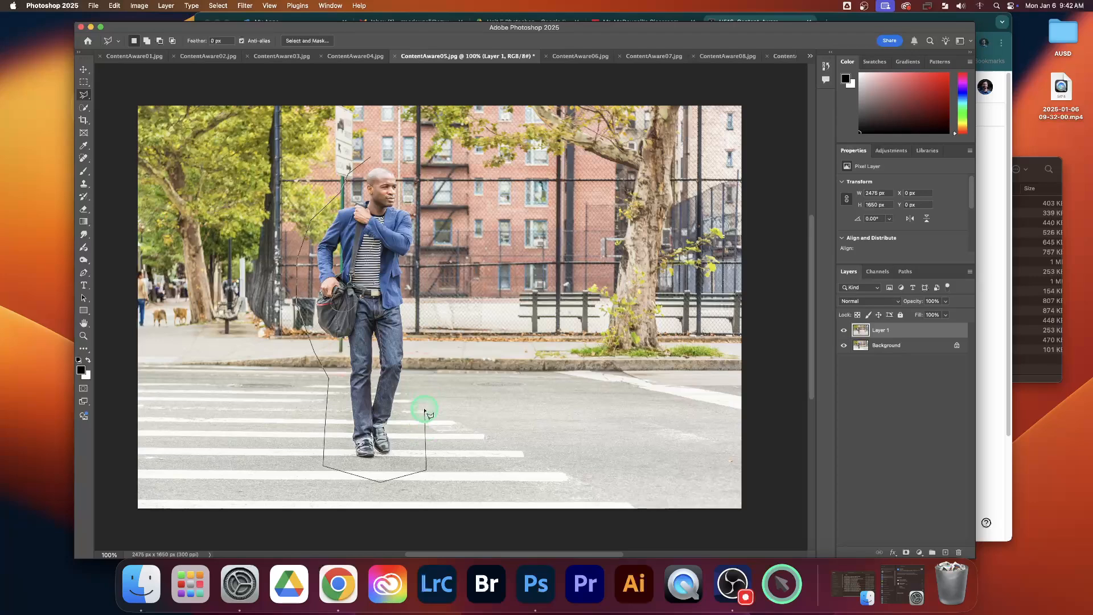
pyautogui.click(427, 288)
pyautogui.click(446, 216)
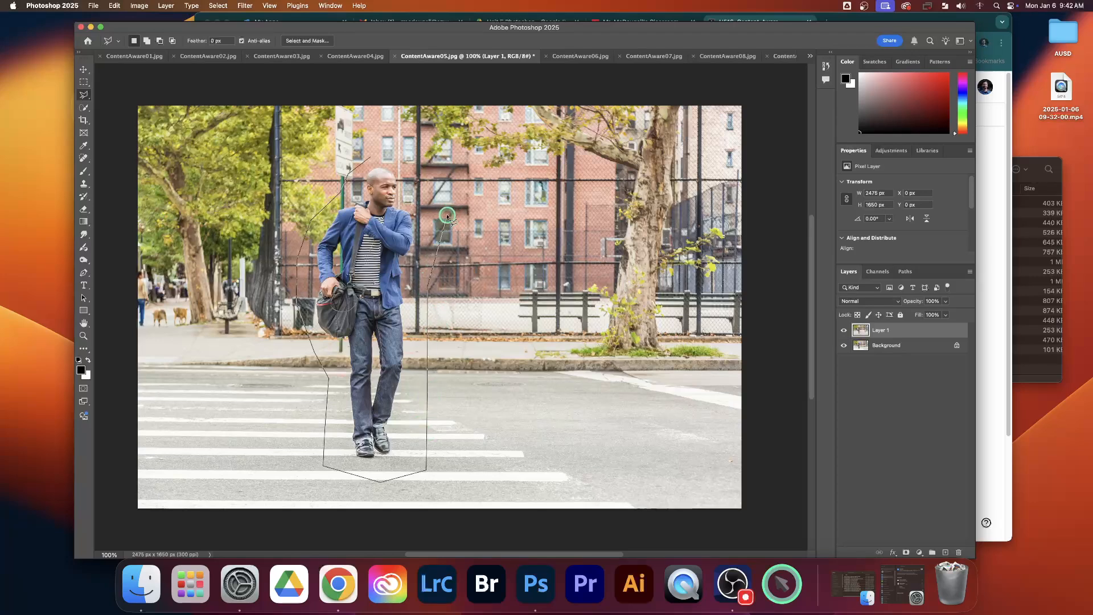
pyautogui.doubleClick(411, 159)
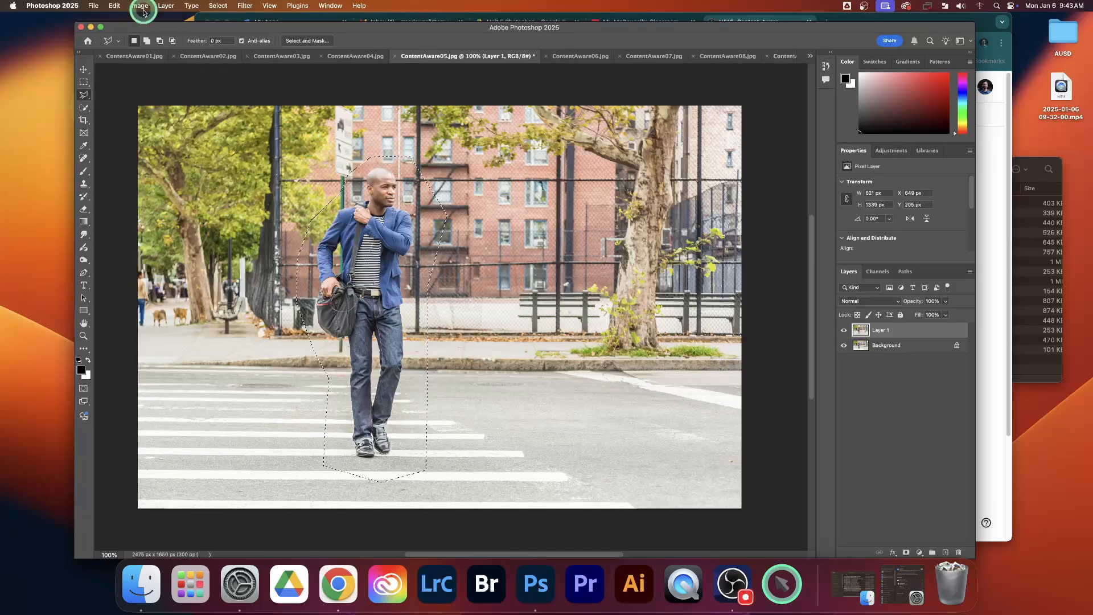
# - Try filling the selection around the man using Content-Aware contents with Color Adaptation at 100% opacity, and undo the fill
pyautogui.click(114, 6)
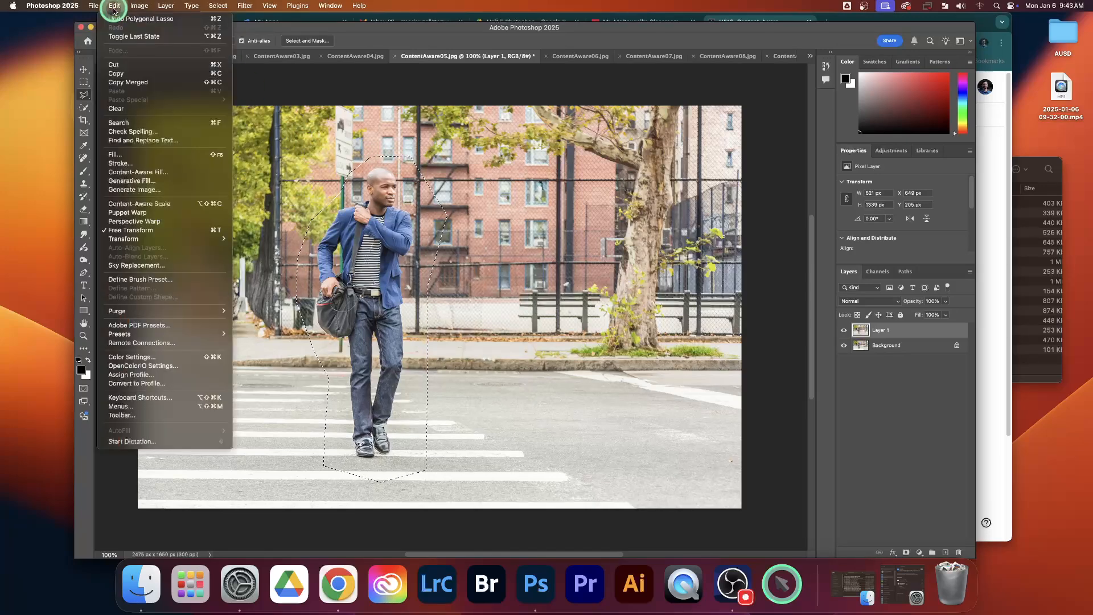
pyautogui.click(150, 155)
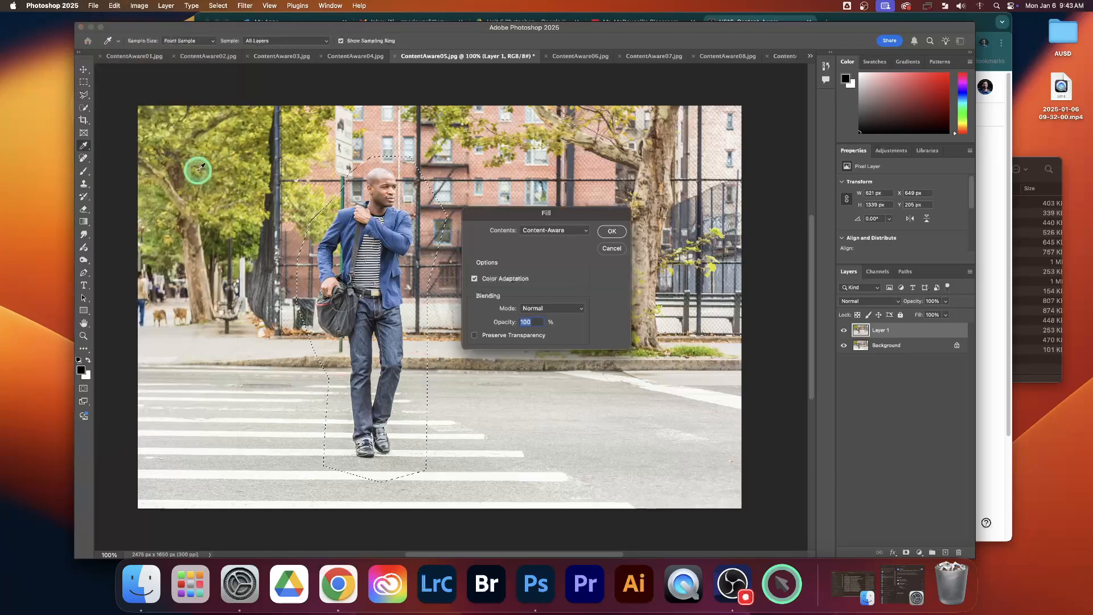
pyautogui.click(606, 230)
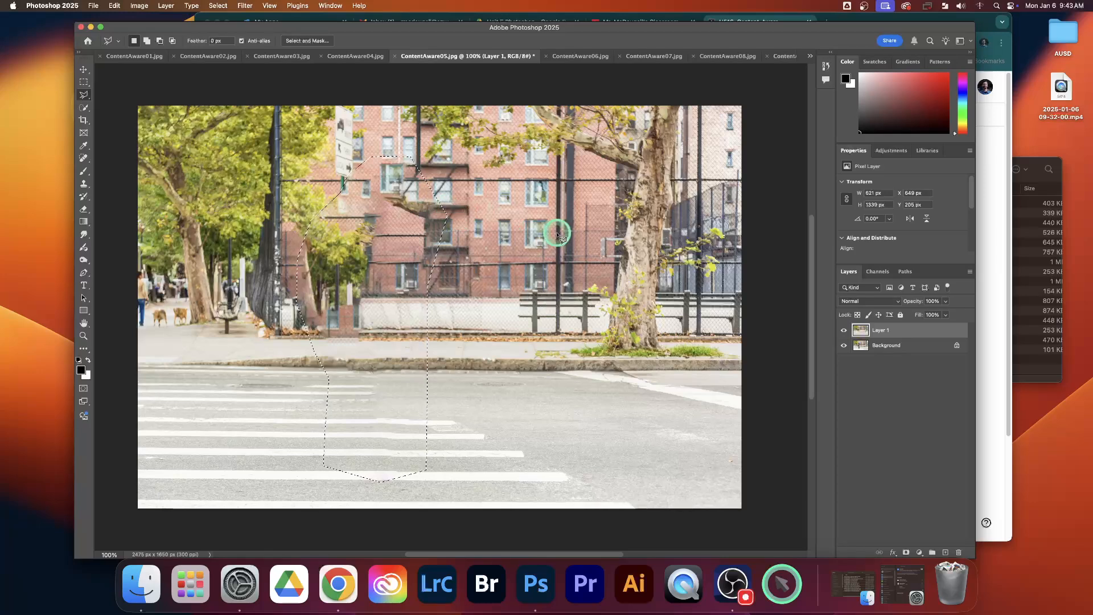
pyautogui.press('super+d')
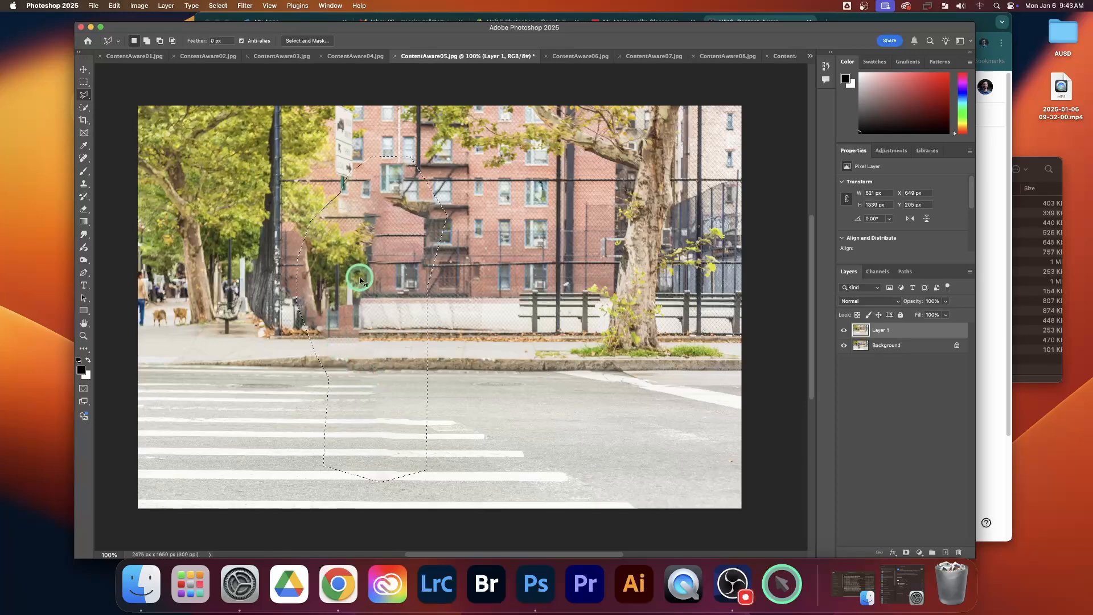
pyautogui.press('super+z')
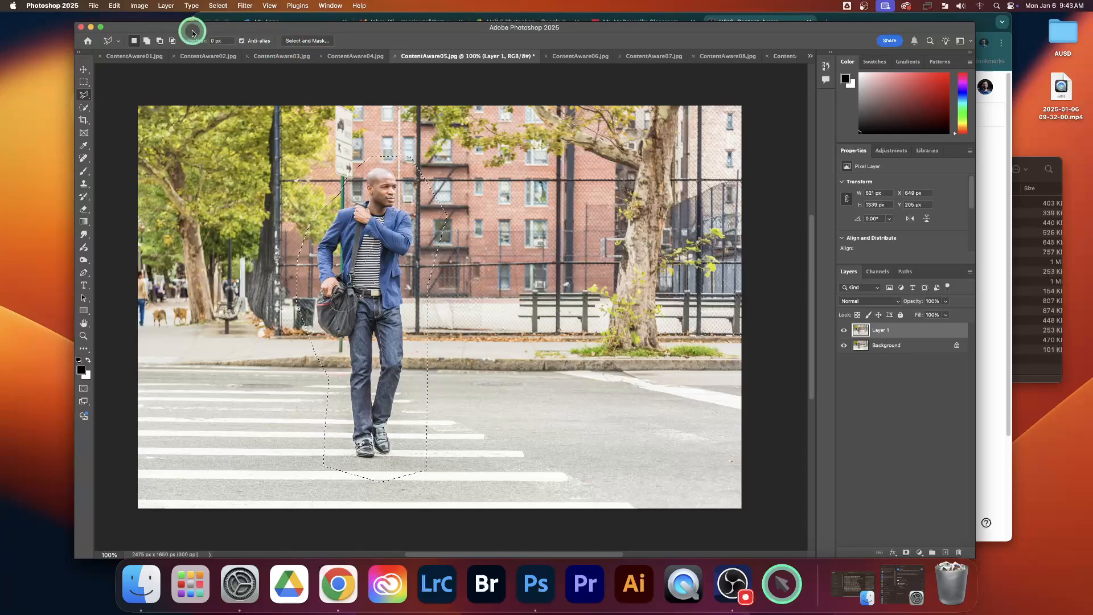
# - Run Generative Fill on the selection around the man with the prompt "remove person"
pyautogui.click(115, 7)
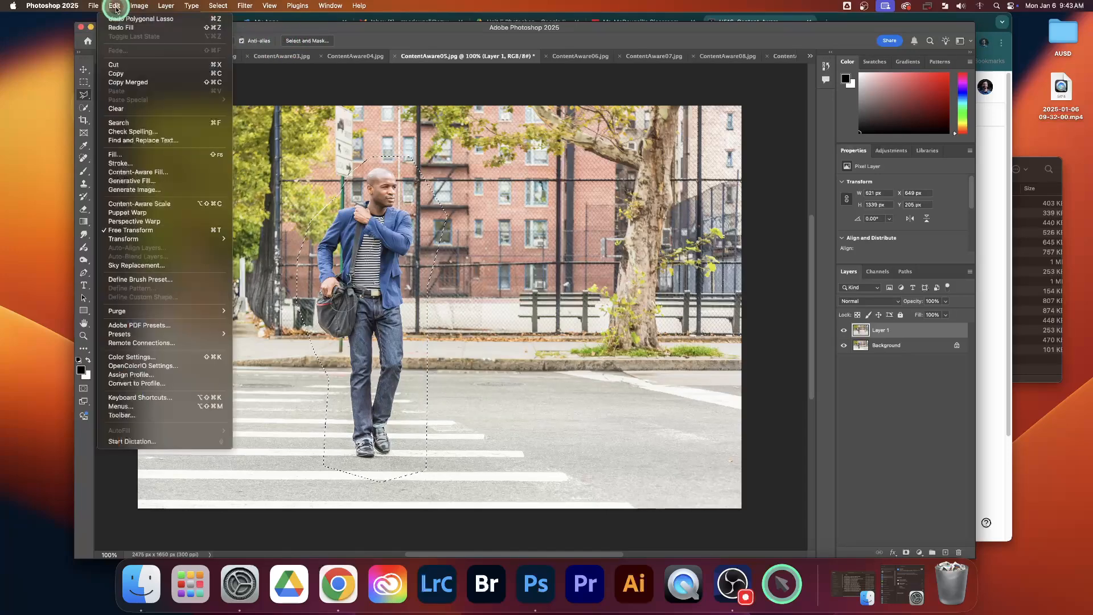
pyautogui.click(133, 182)
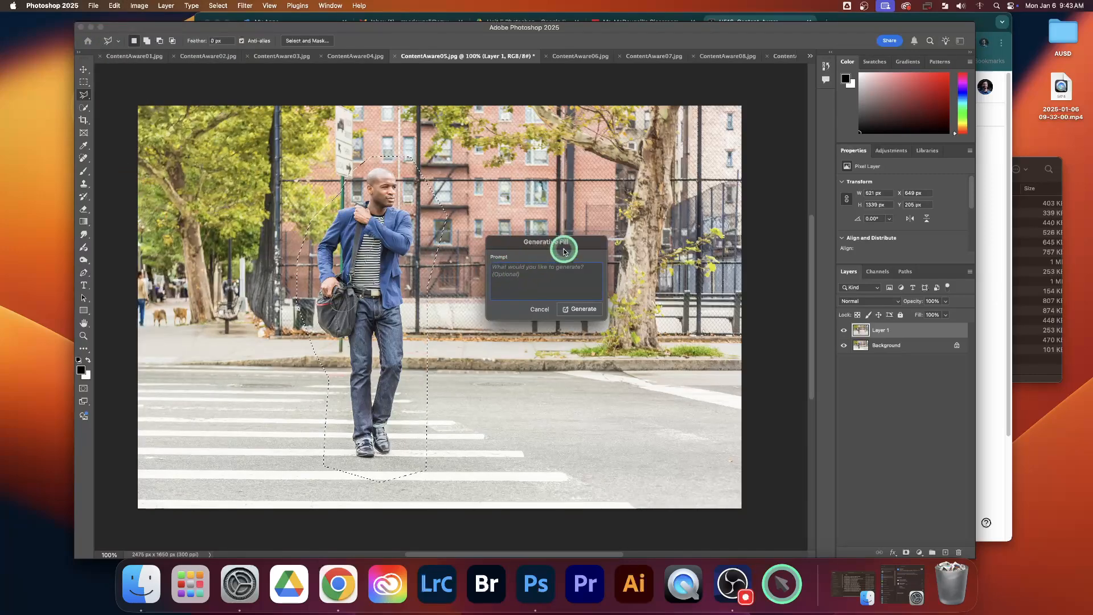
pyautogui.write('remove person')
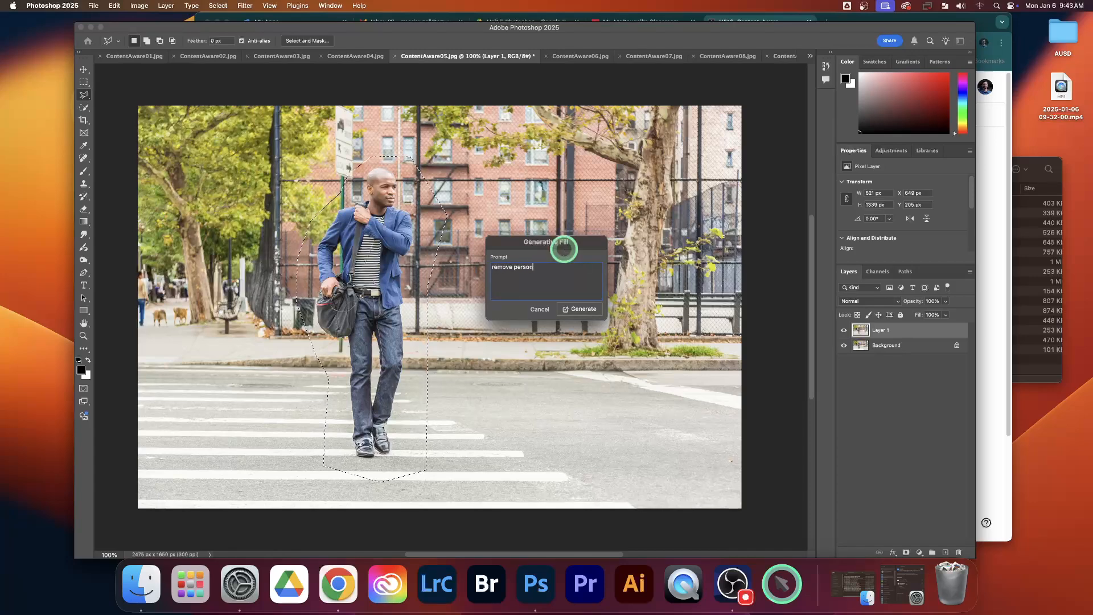
pyautogui.press('Return')
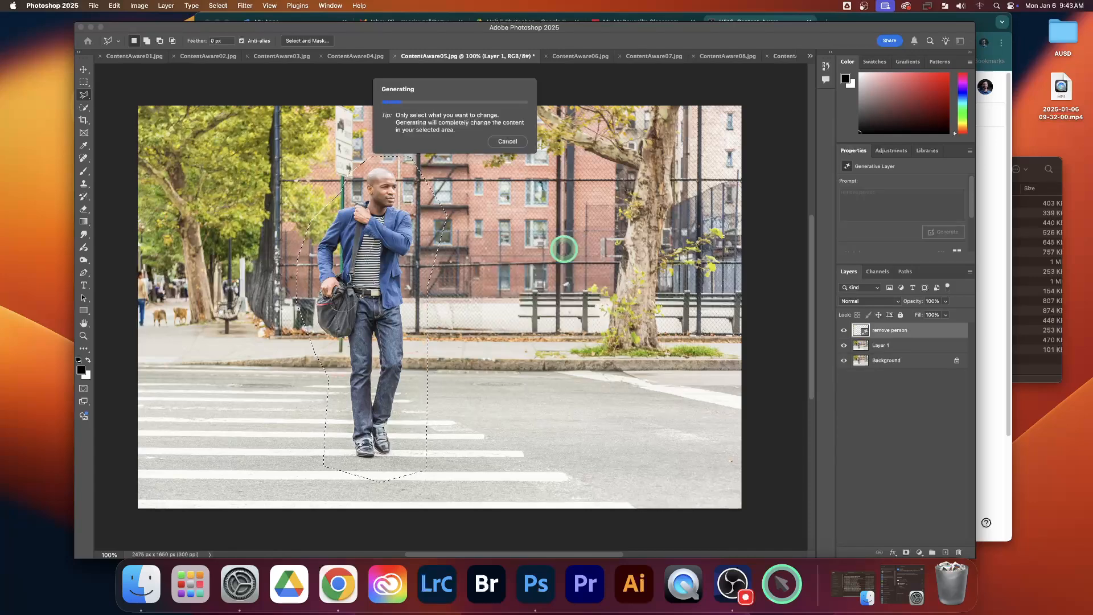
pyautogui.hscroll(-3, 560, 253)
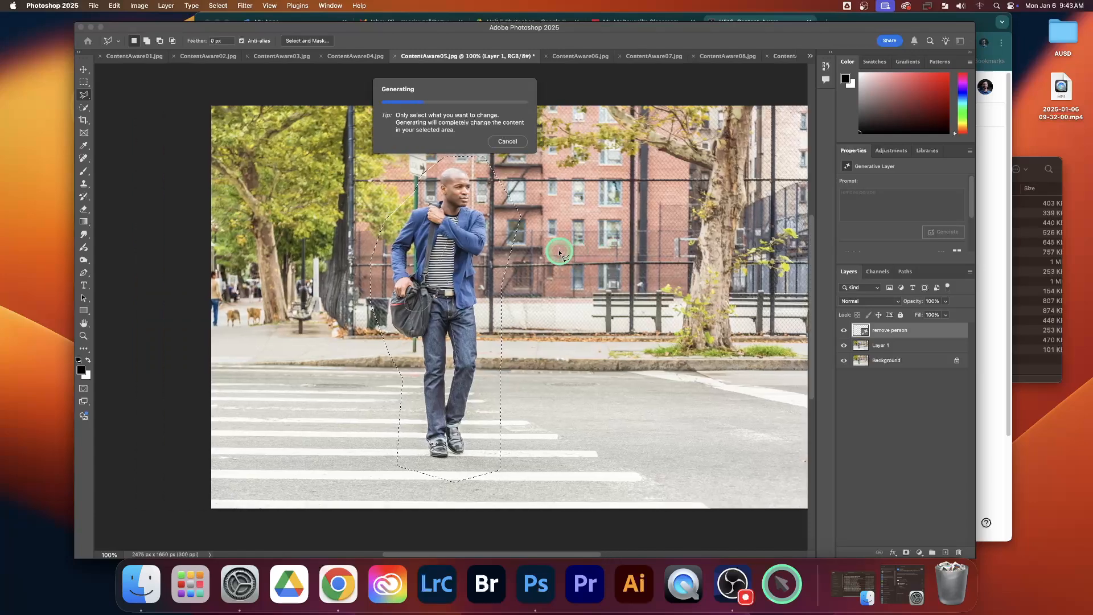
pyautogui.hscroll(2, 560, 252)
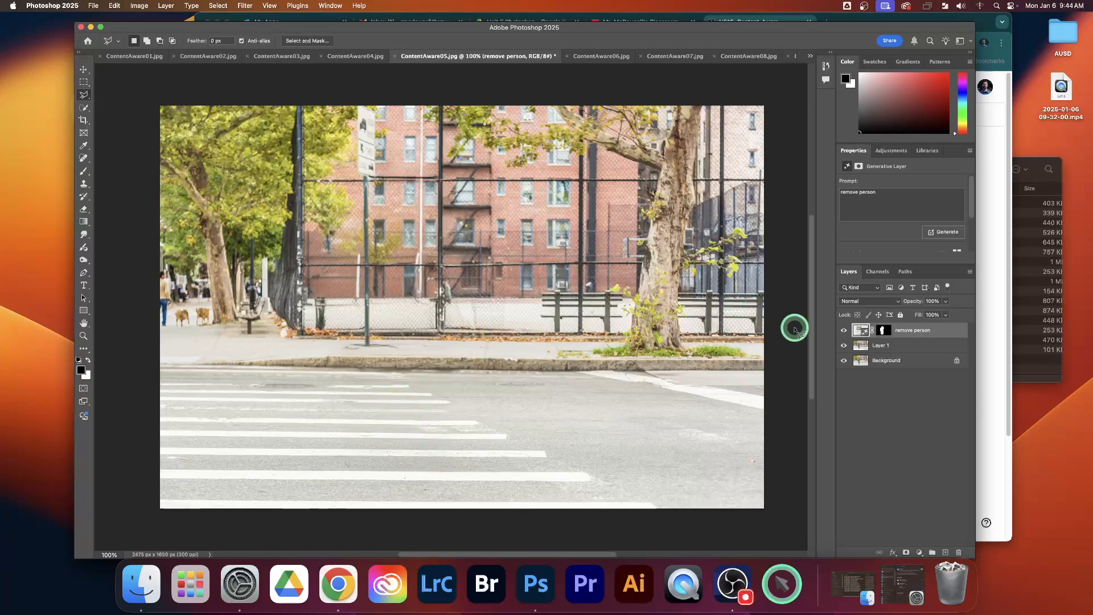
# - Compare the Generative Fill result with the original photo by repeatedly hiding and showing the remove person layer
pyautogui.click(845, 331)
pyautogui.click(845, 331)
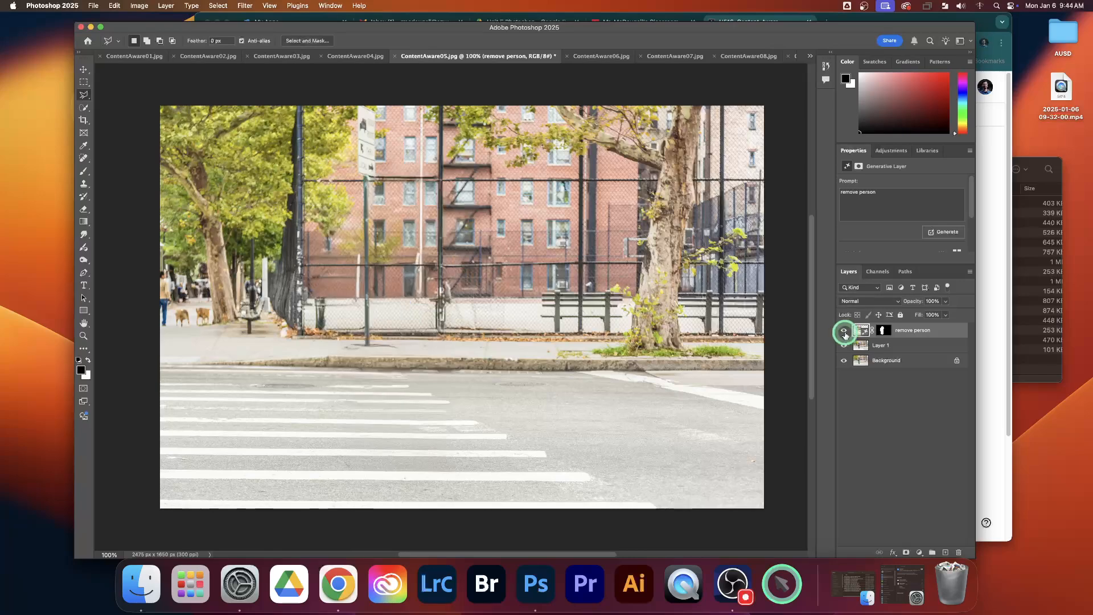
pyautogui.click(845, 331)
pyautogui.click(845, 331)
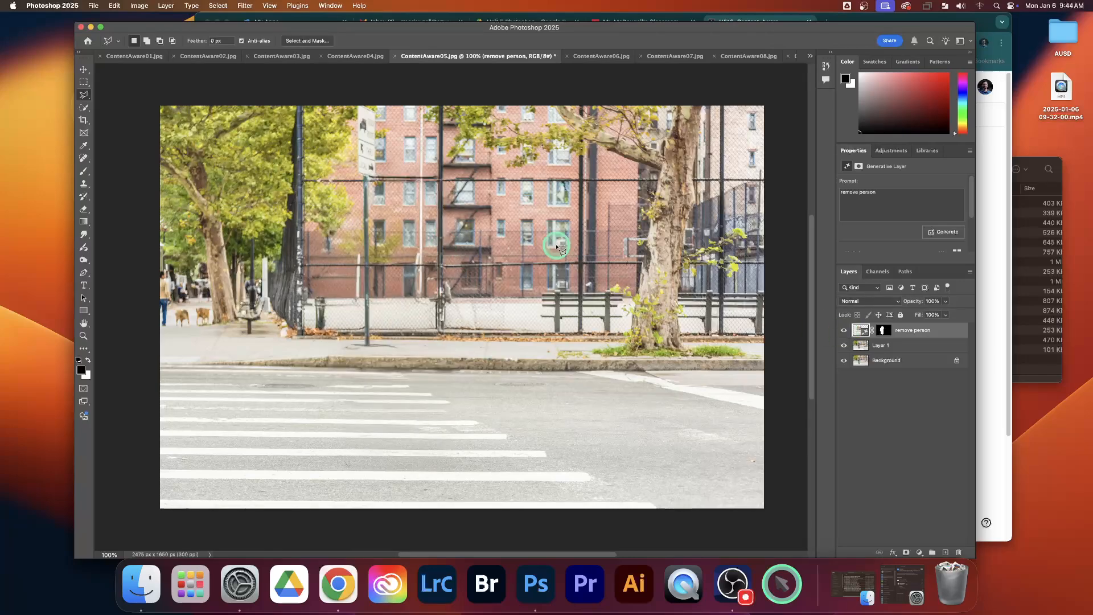
pyautogui.click(844, 331)
pyautogui.click(844, 331)
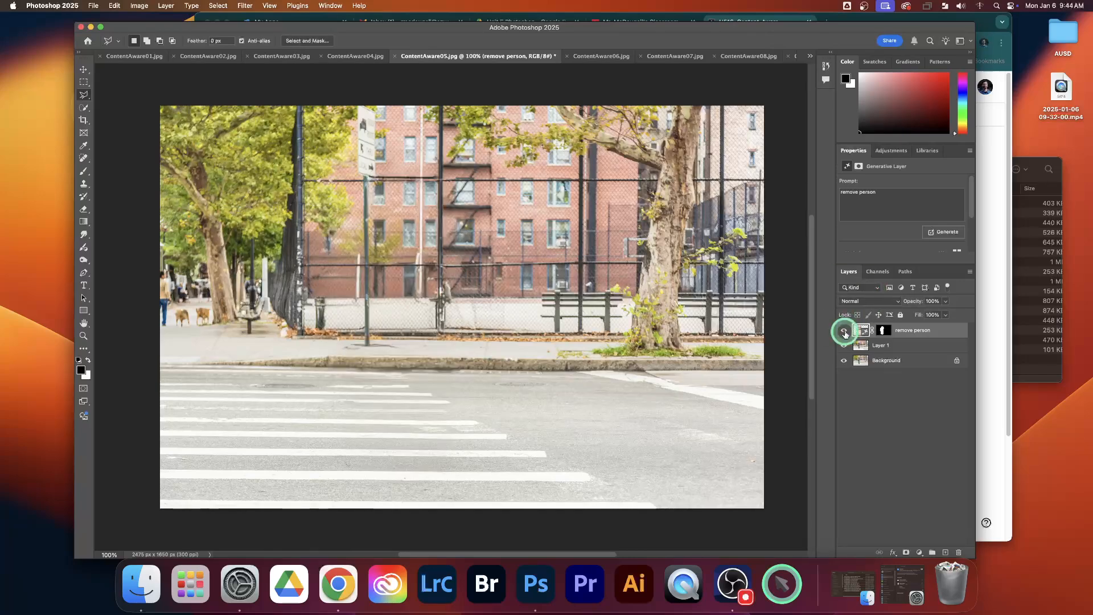
pyautogui.click(845, 331)
pyautogui.click(845, 331)
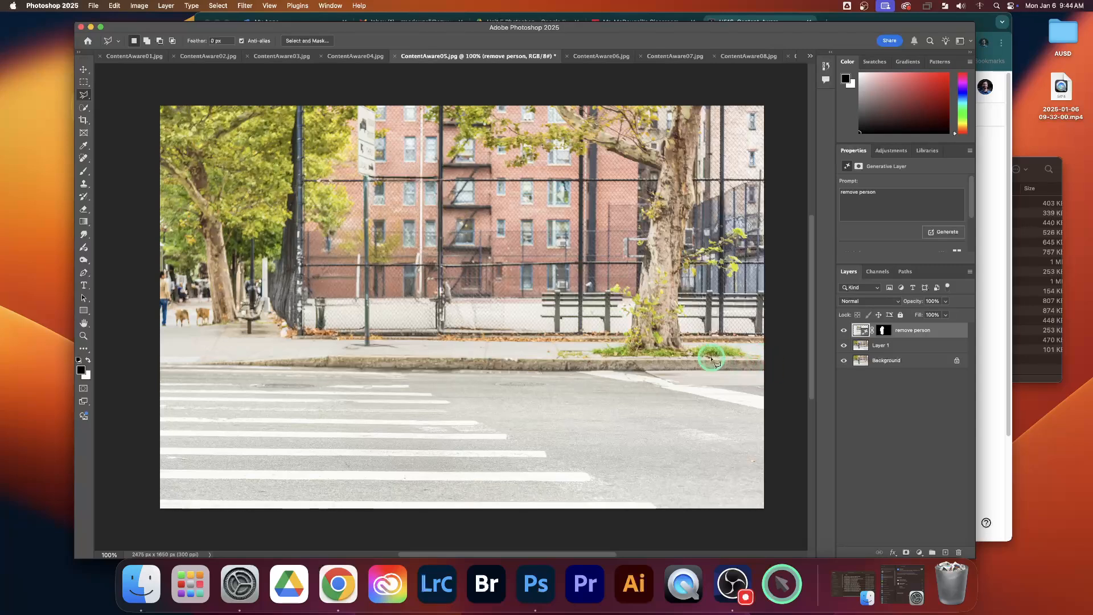
# - Switch to the ContentAware06.jpg document and duplicate its Background layer
pyautogui.click(591, 59)
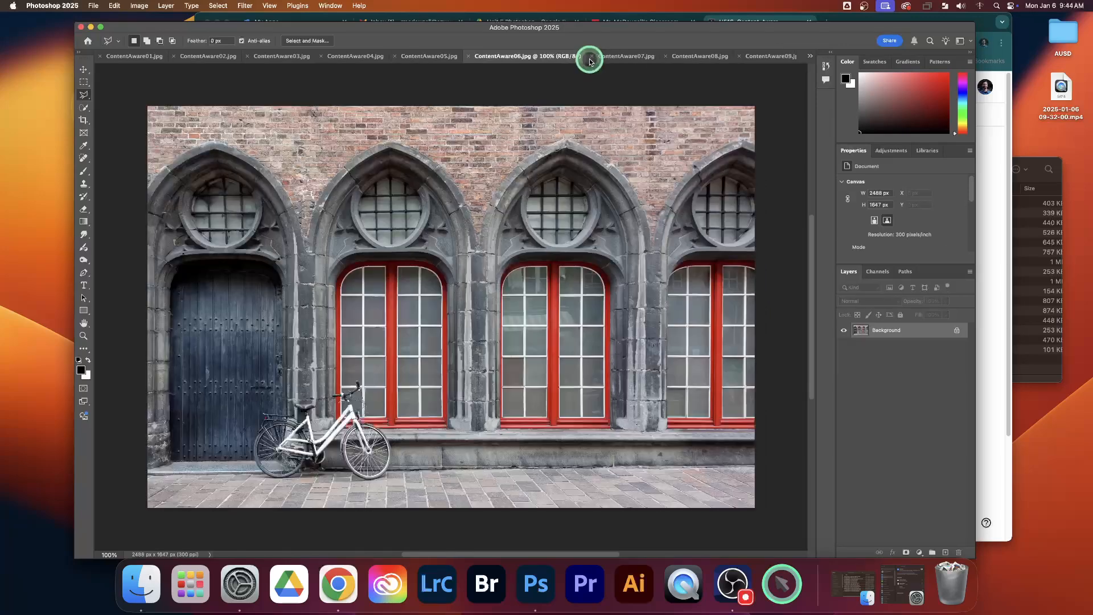
pyautogui.click(619, 57)
pyautogui.click(510, 56)
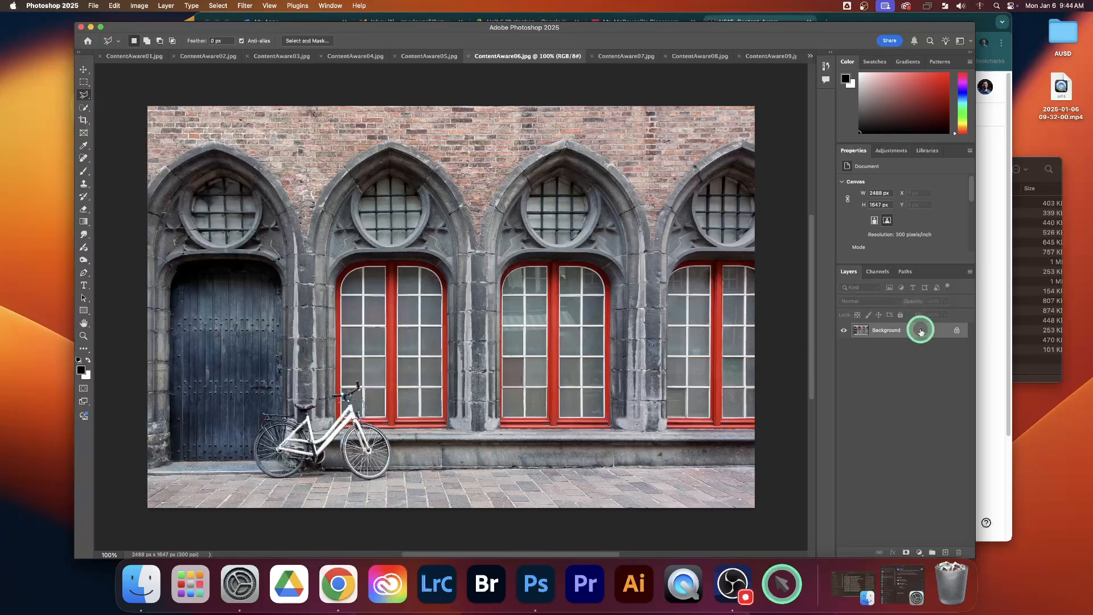
pyautogui.press('super+j')
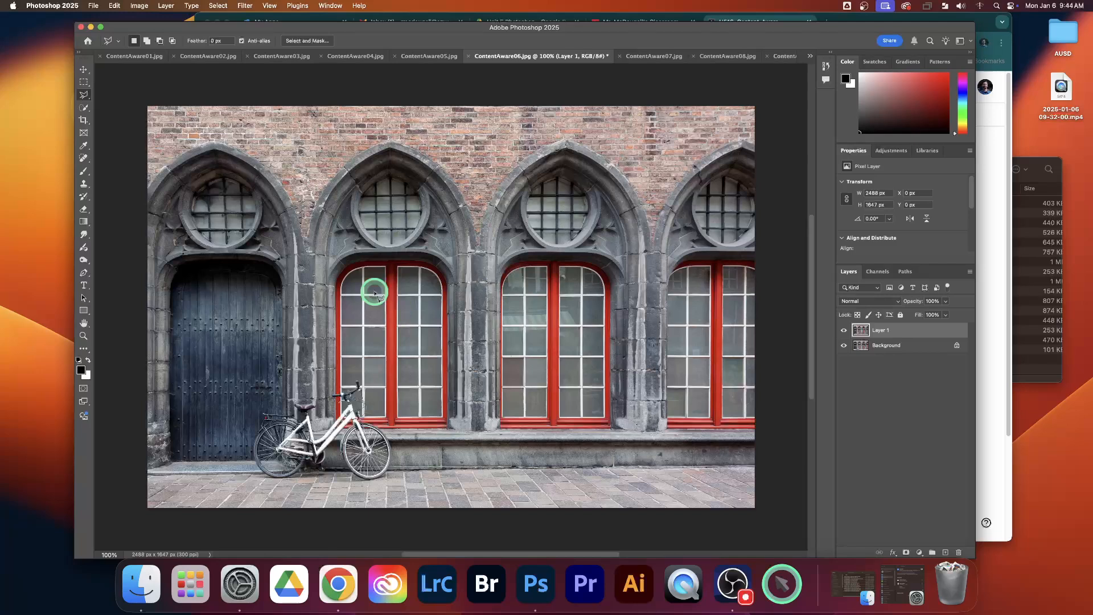
# - Outline the white bicycle and its surrounding edge with a closed Polygonal Lasso selection
pyautogui.click(317, 390)
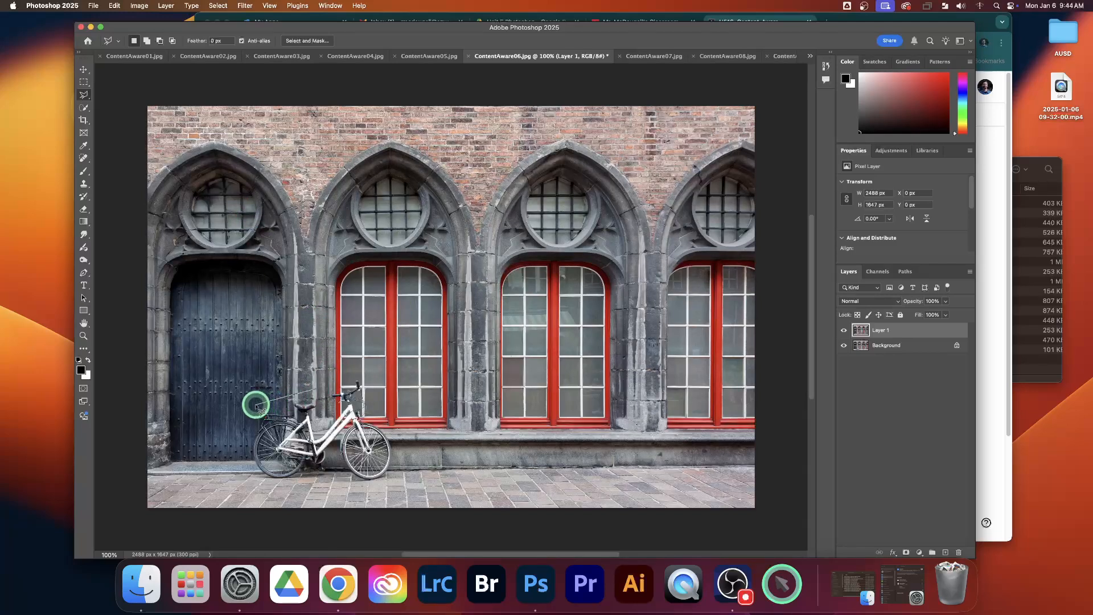
pyautogui.click(243, 428)
pyautogui.click(245, 465)
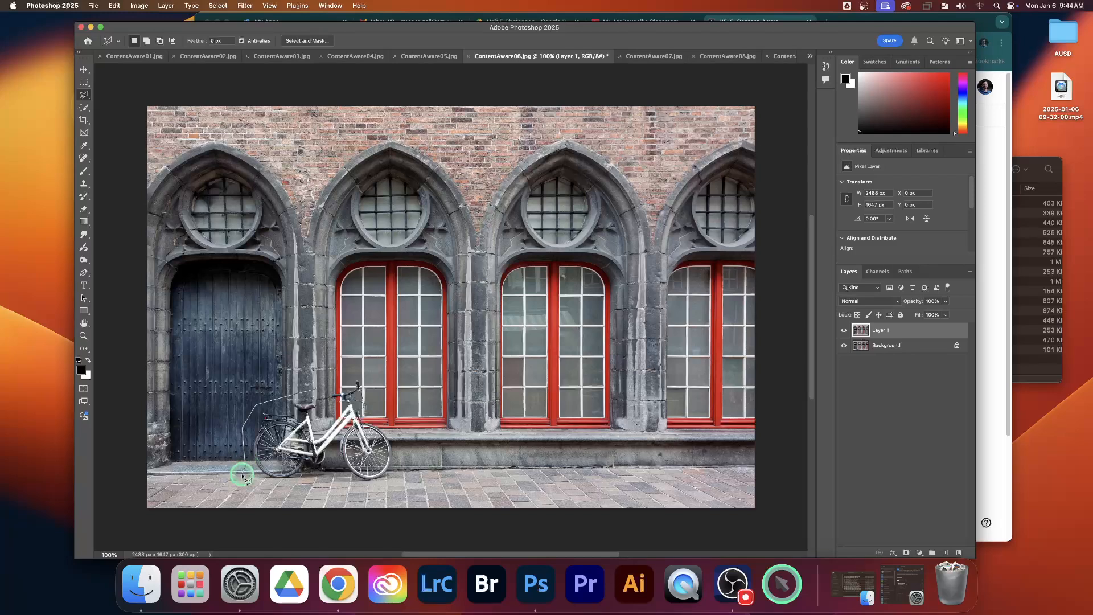
pyautogui.click(251, 487)
pyautogui.click(385, 491)
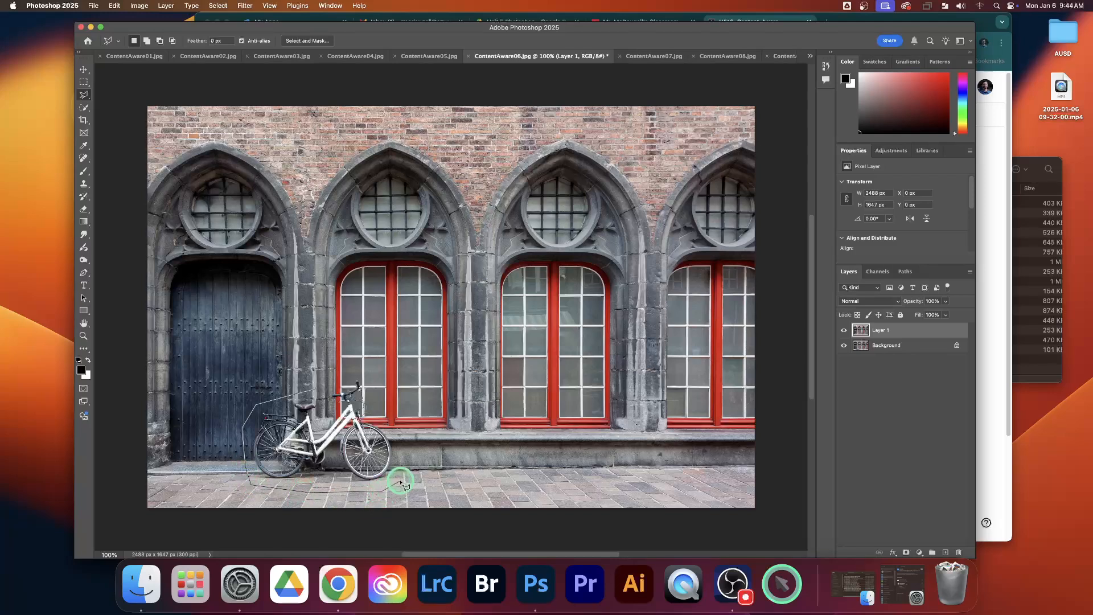
pyautogui.click(406, 436)
pyautogui.click(362, 369)
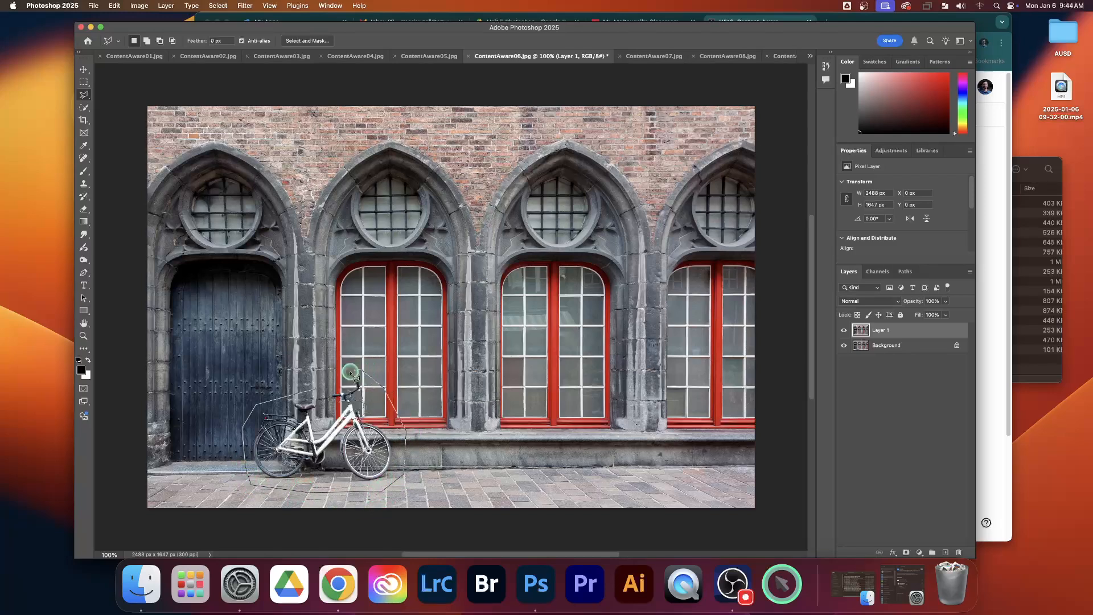
pyautogui.click(307, 391)
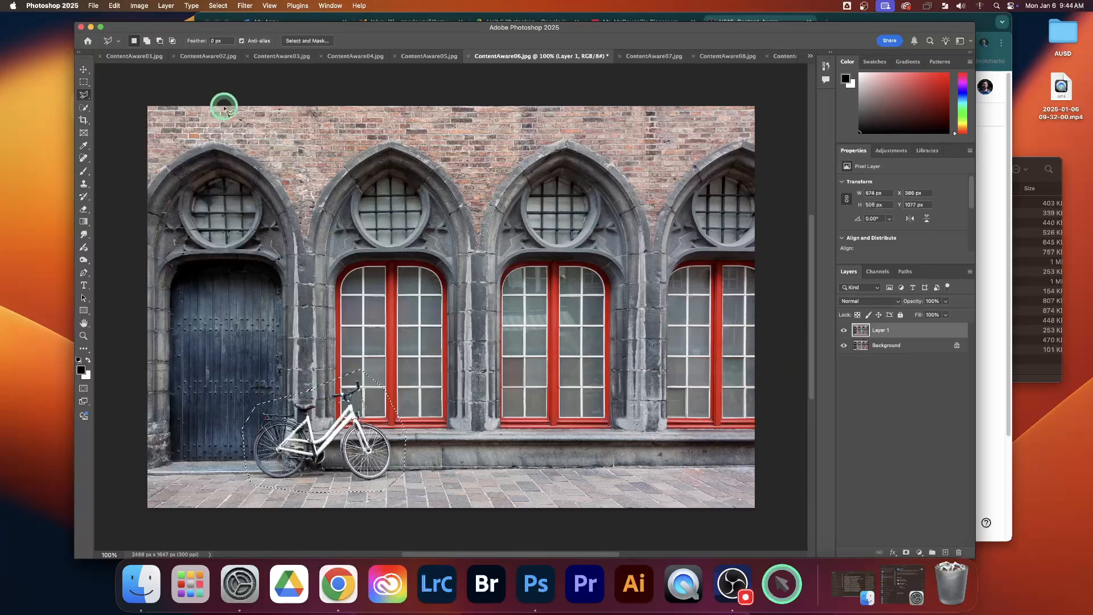
# - Try a Content-Aware fill on the selection around the white bicycle, and undo the fill
pyautogui.click(114, 7)
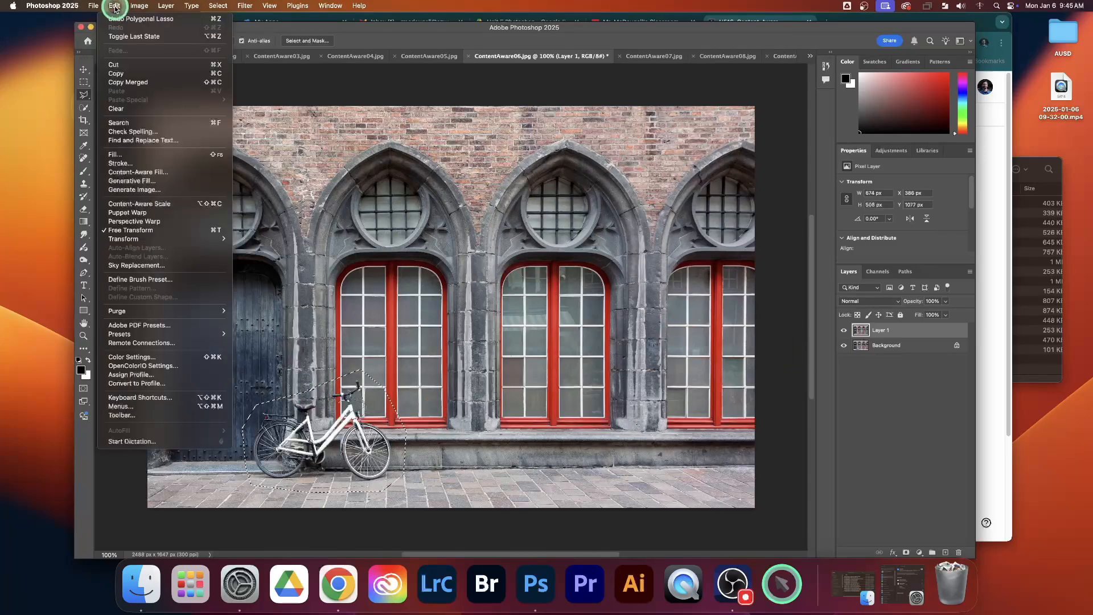
pyautogui.click(155, 156)
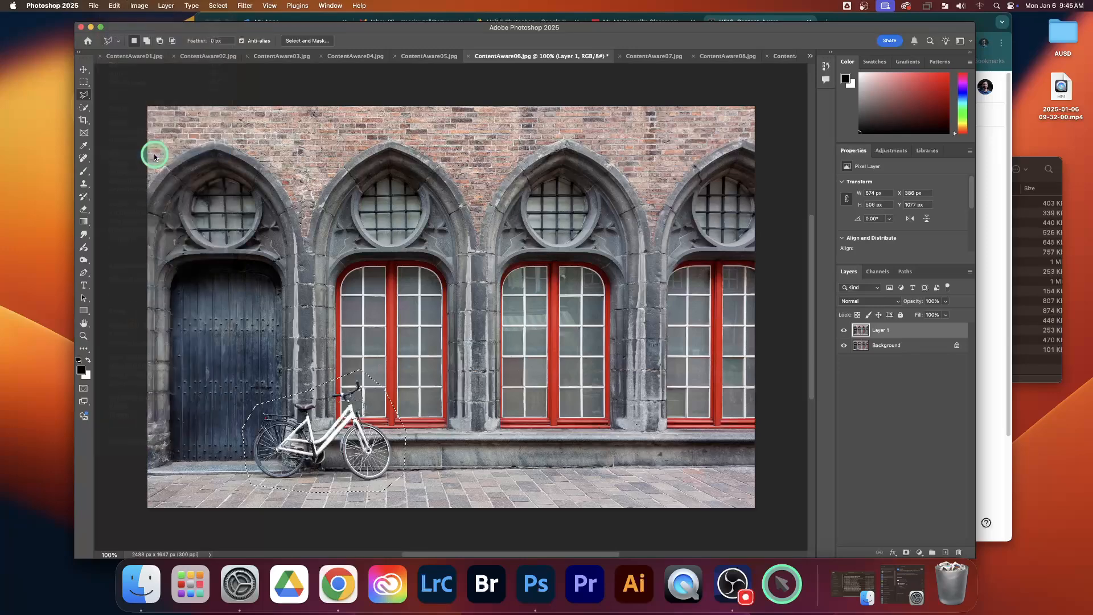
pyautogui.click(607, 227)
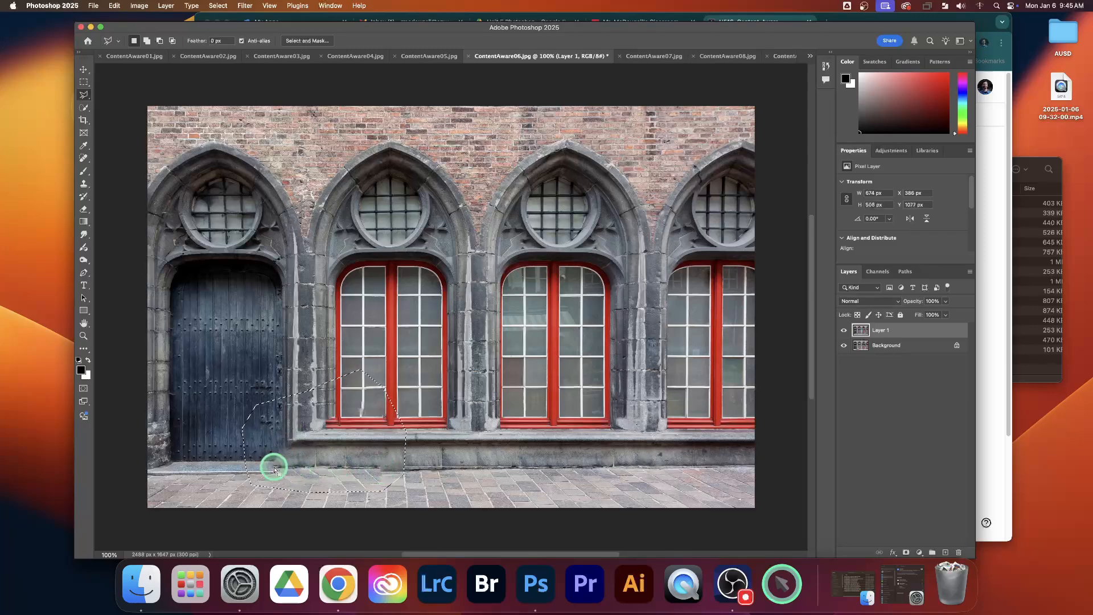
pyautogui.press('super+z')
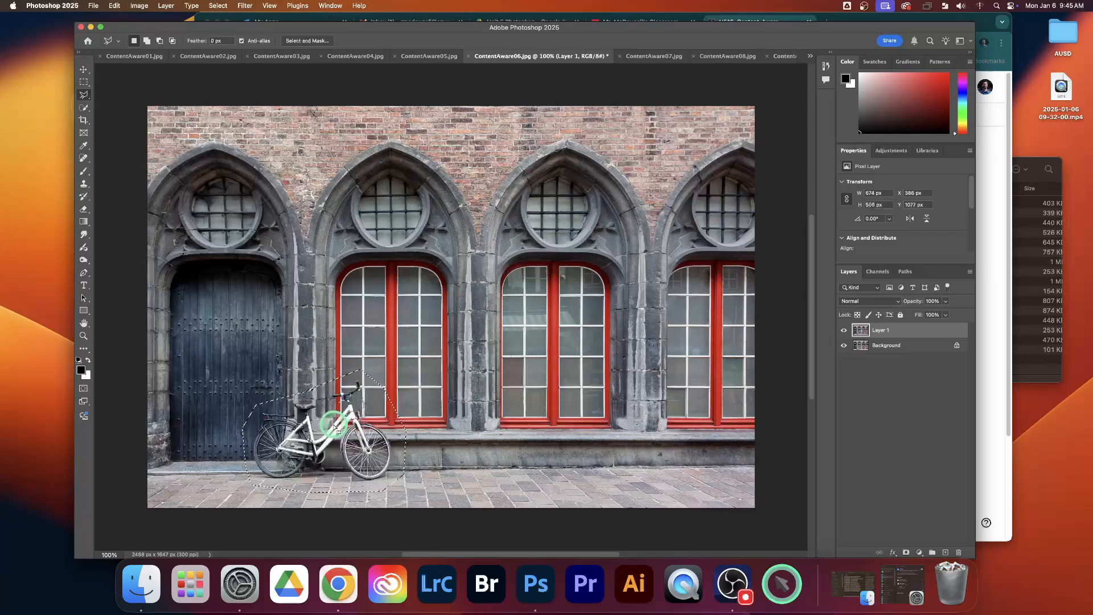
# - Run Generative Fill on the selection around the white bicycle with the prompt "remove bicycle"
pyautogui.click(100, 10)
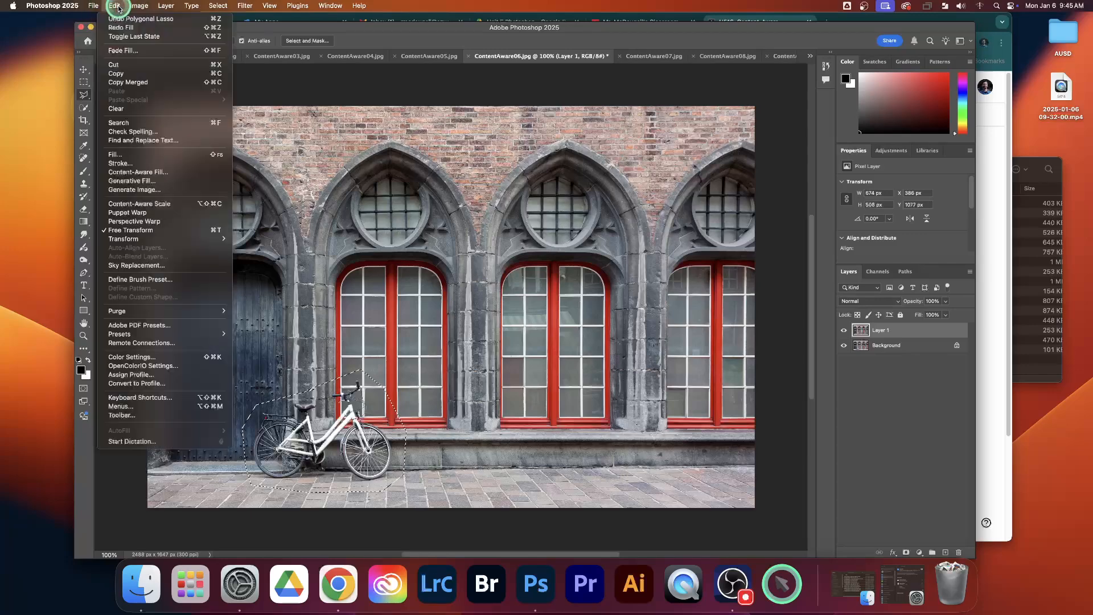
pyautogui.click(159, 181)
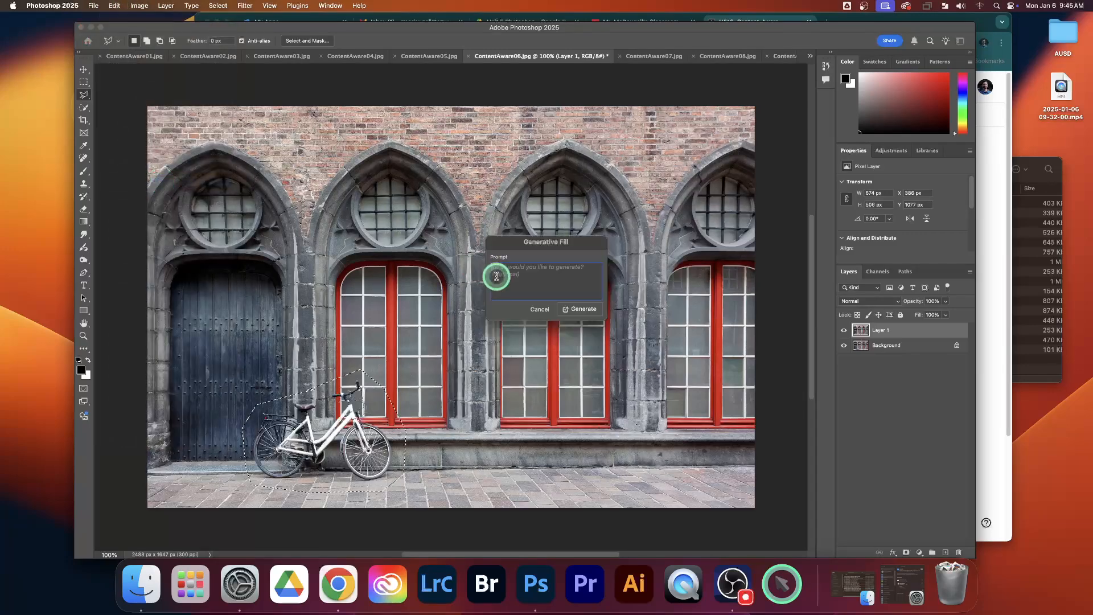
pyautogui.write('remove bicycle')
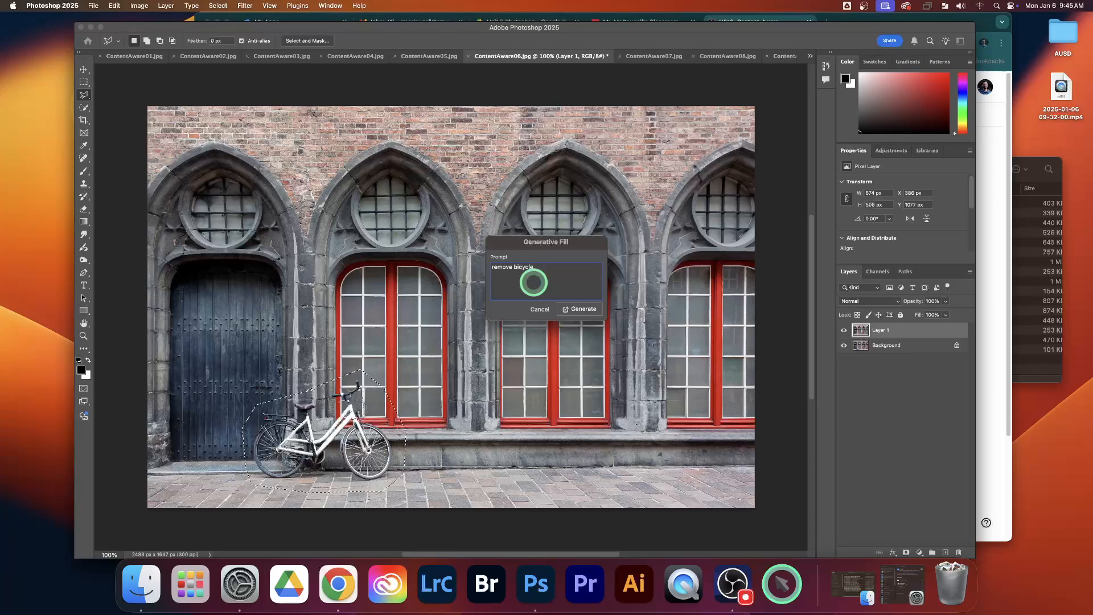
pyautogui.press('Return')
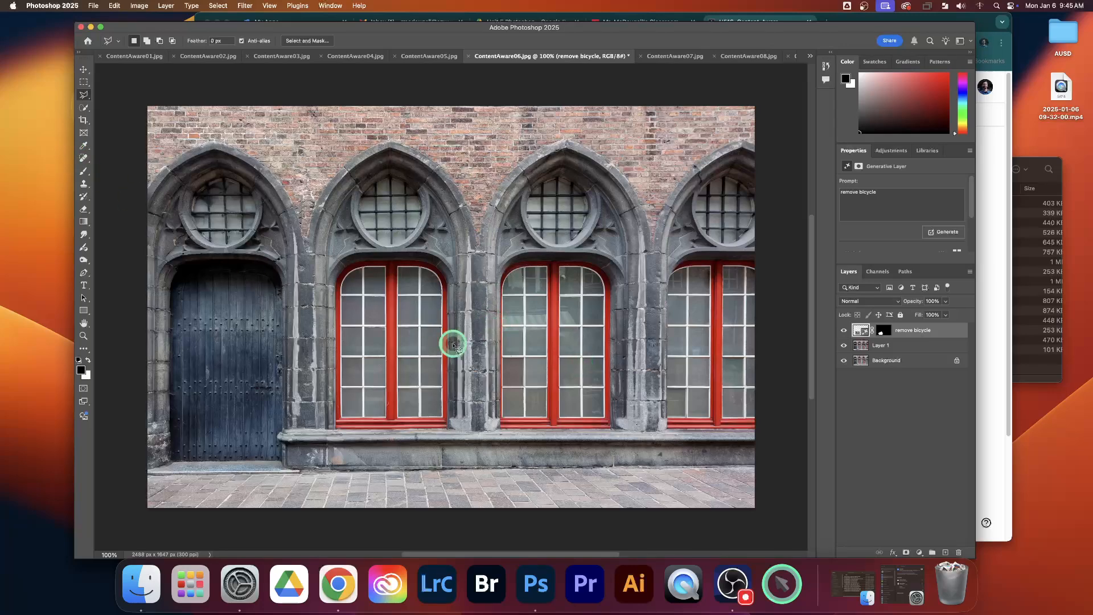
# - Go past ContentAware07.jpg to the ContentAware08.jpg portrait and duplicate its Background layer
pyautogui.click(670, 57)
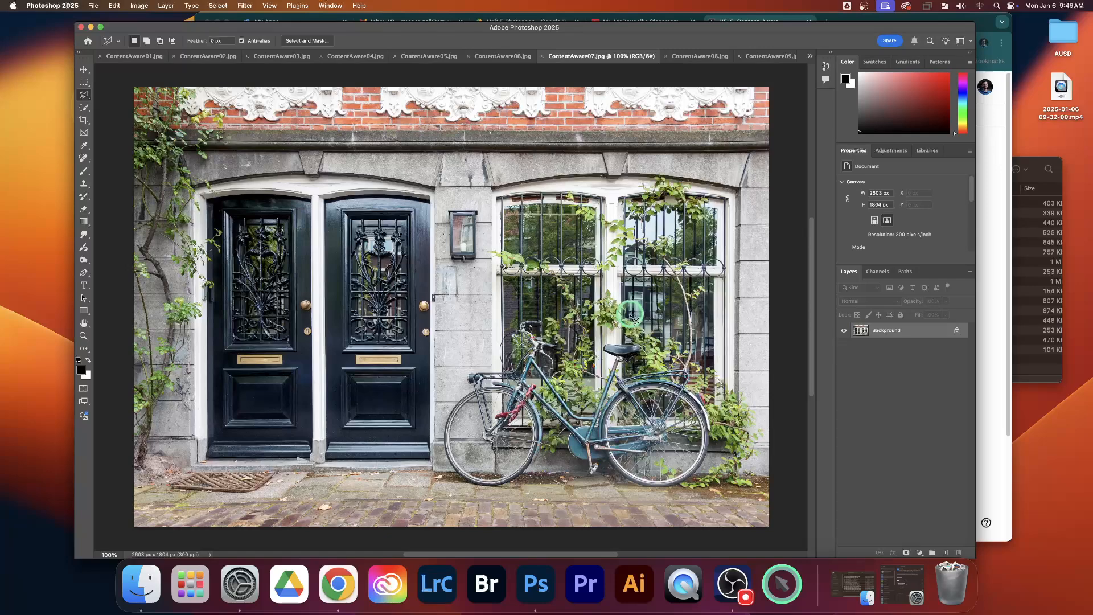
pyautogui.click(692, 60)
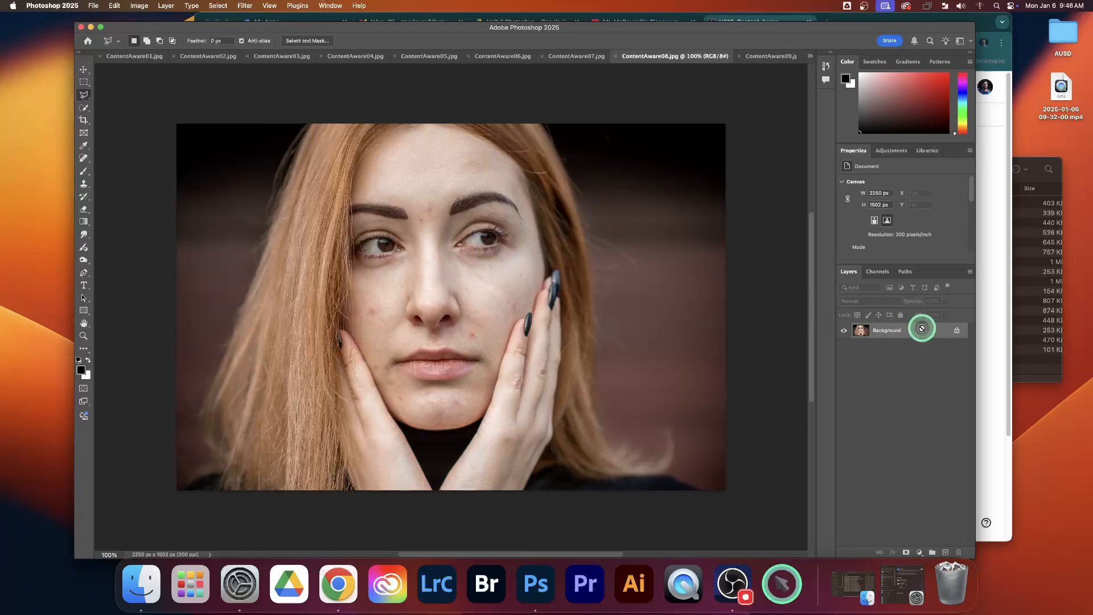
pyautogui.press('super+j')
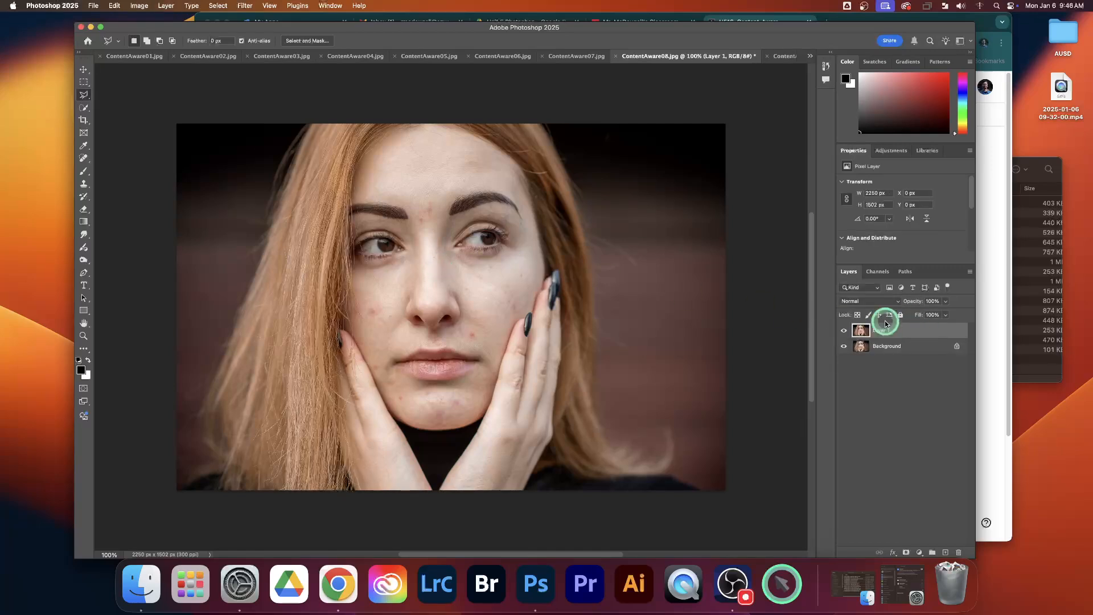
# - Try outlining the blemish between the eyebrows with the freehand Lasso tool, and deselect it
pyautogui.scroll(3, 441, 221)
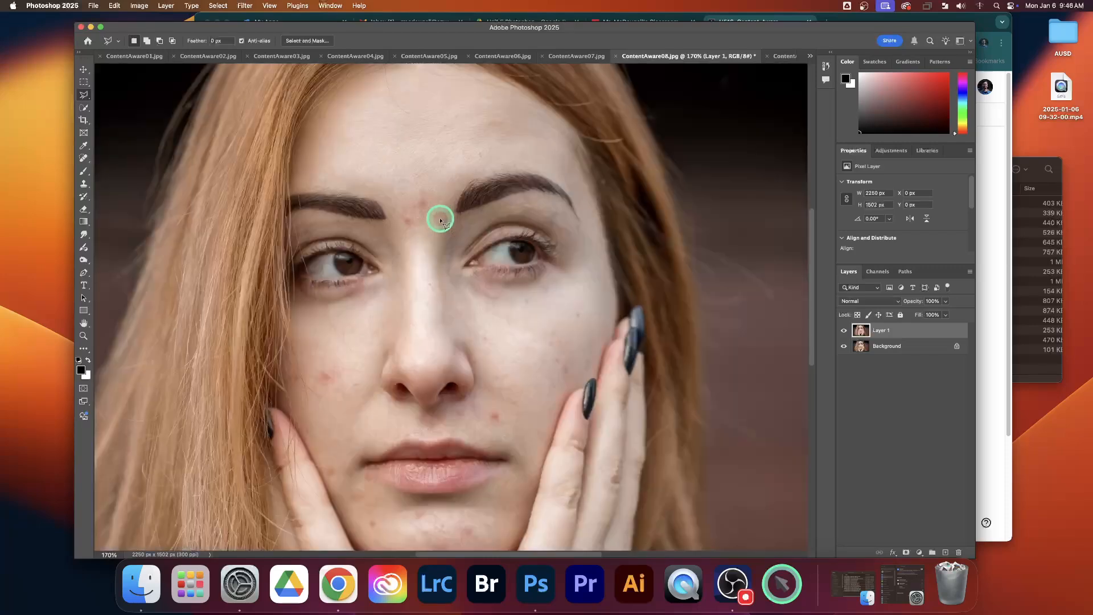
pyautogui.scroll(-3, 442, 221)
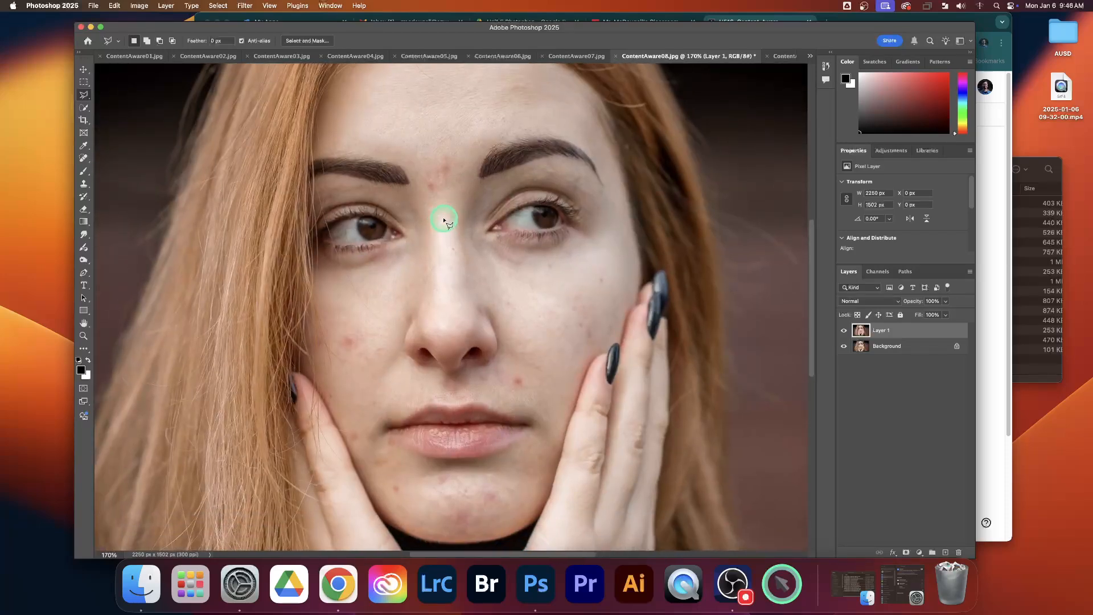
pyautogui.click(83, 95)
pyautogui.click(111, 103)
pyautogui.moveTo(450, 153)
pyautogui.mouseDown()
pyautogui.moveTo(429, 166)
pyautogui.moveTo(441, 183)
pyautogui.moveTo(468, 163)
pyautogui.moveTo(440, 147)
pyautogui.mouseUp()
pyautogui.press('super+d')
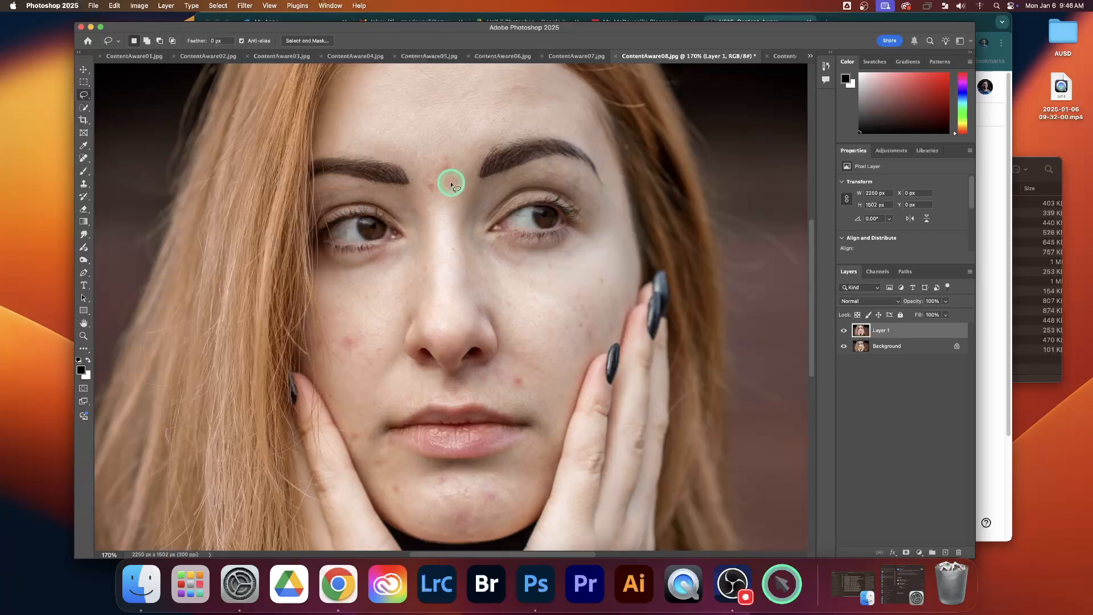
# - Heal the two red blemishes between the eyebrows using a Content-Aware Spot Healing Brush at size 70
pyautogui.click(83, 158)
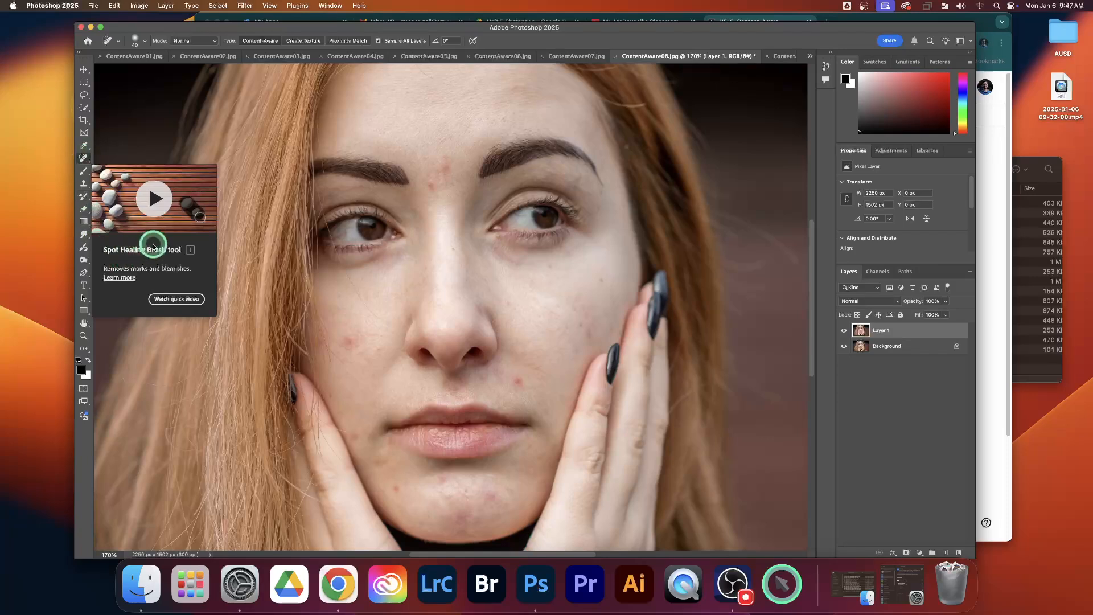
pyautogui.click(349, 237)
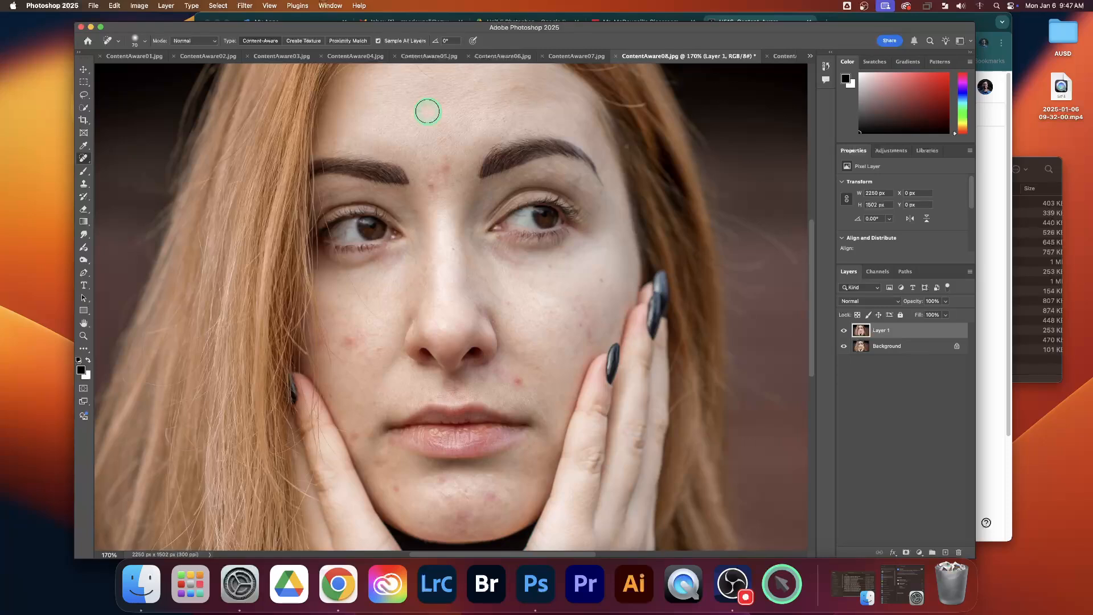
pyautogui.press(']')
pyautogui.press(']')
pyautogui.press(']')
pyautogui.press(']')
pyautogui.press('[')
pyautogui.press('[')
pyautogui.click(447, 167)
pyautogui.click(431, 185)
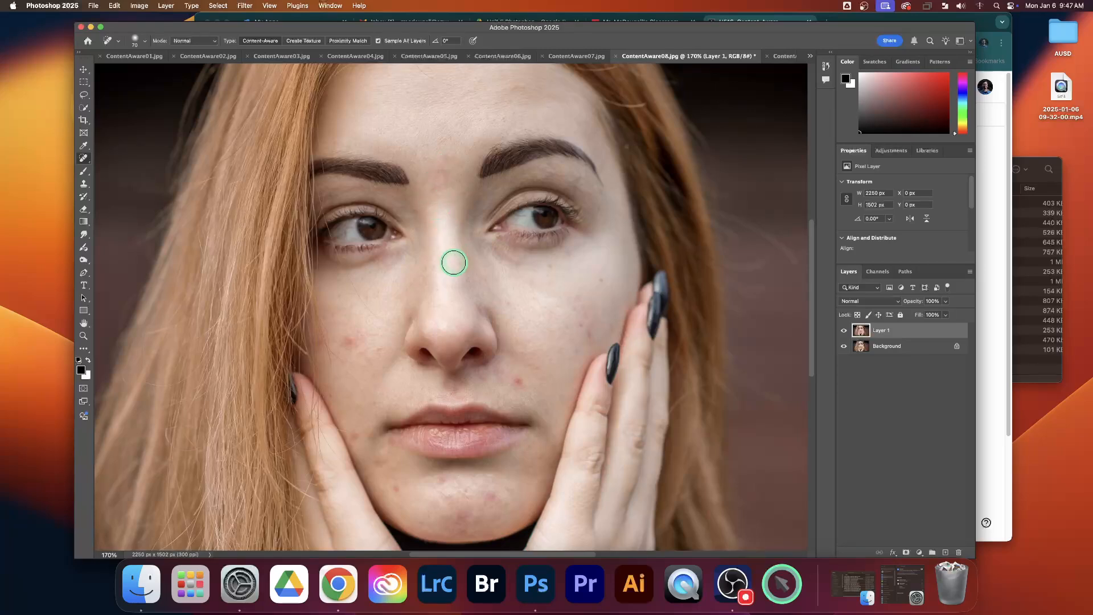
# - Remove the blemishes on both cheeks, beside the mouth and on the chin with the Spot Healing Brush
pyautogui.click(350, 341)
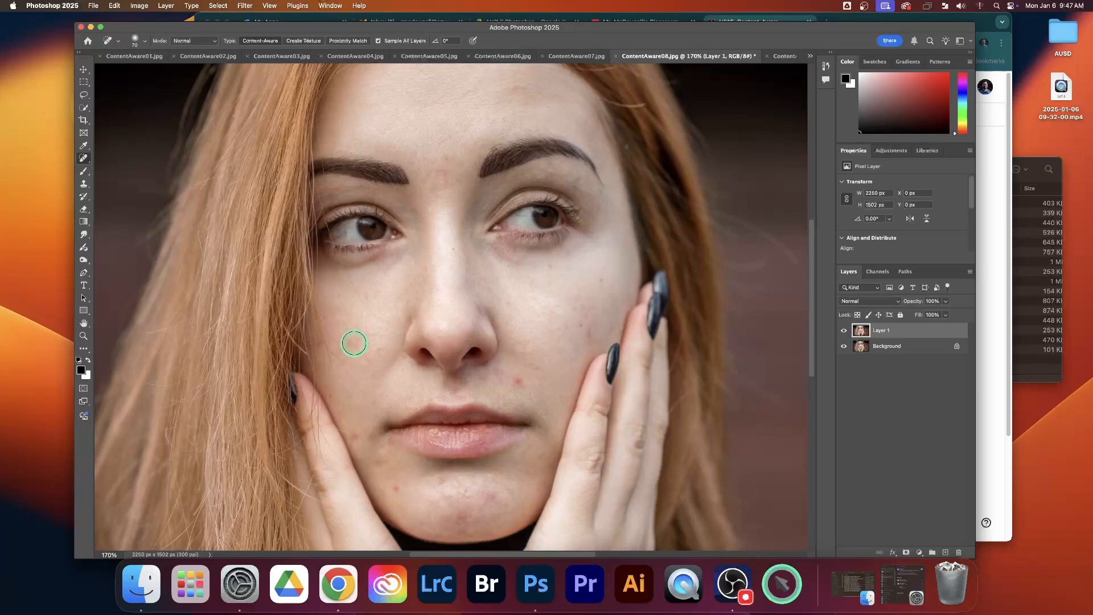
pyautogui.click(518, 380)
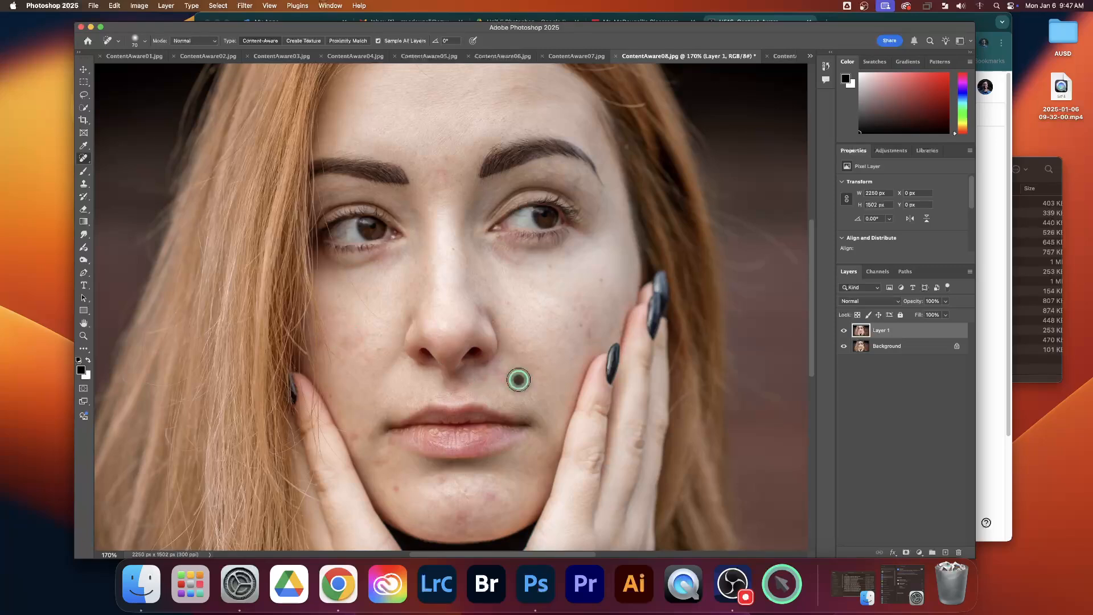
pyautogui.click(396, 483)
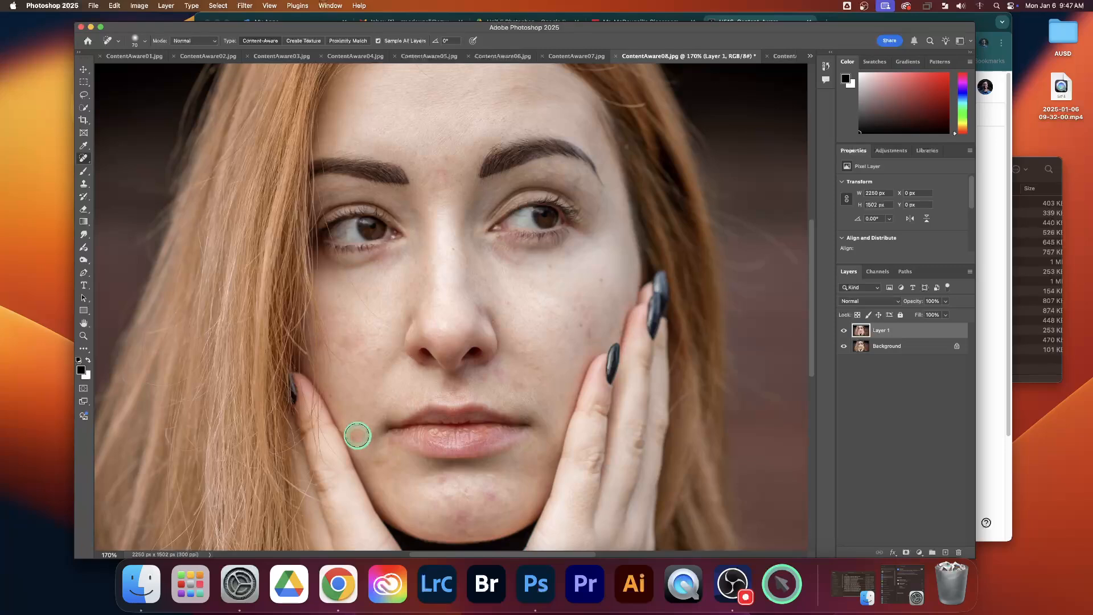
pyautogui.click(493, 498)
pyautogui.click(455, 490)
pyautogui.click(462, 518)
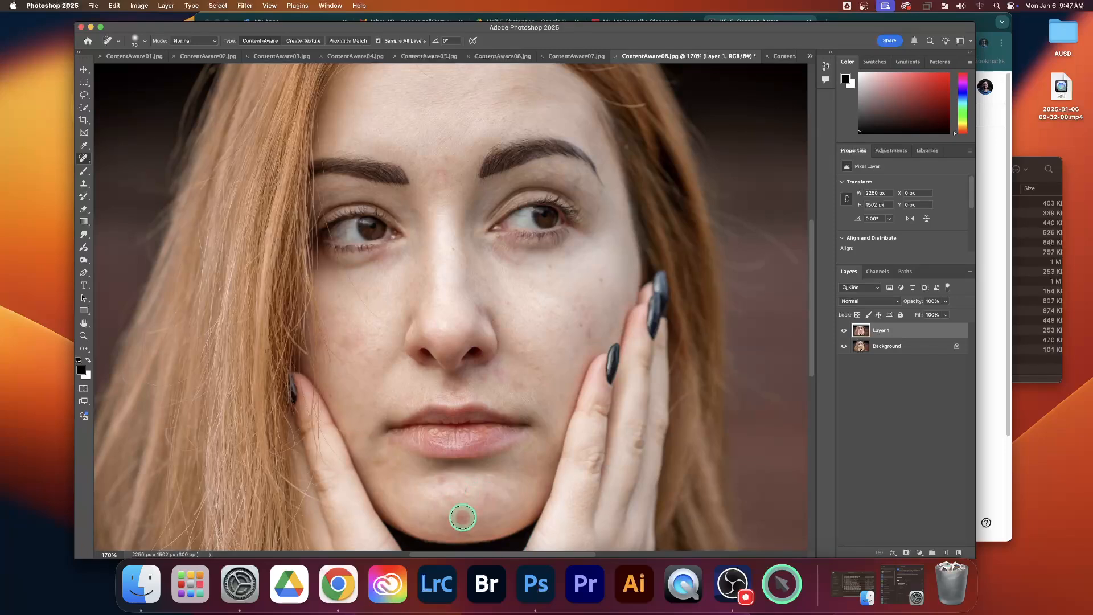
pyautogui.click(590, 336)
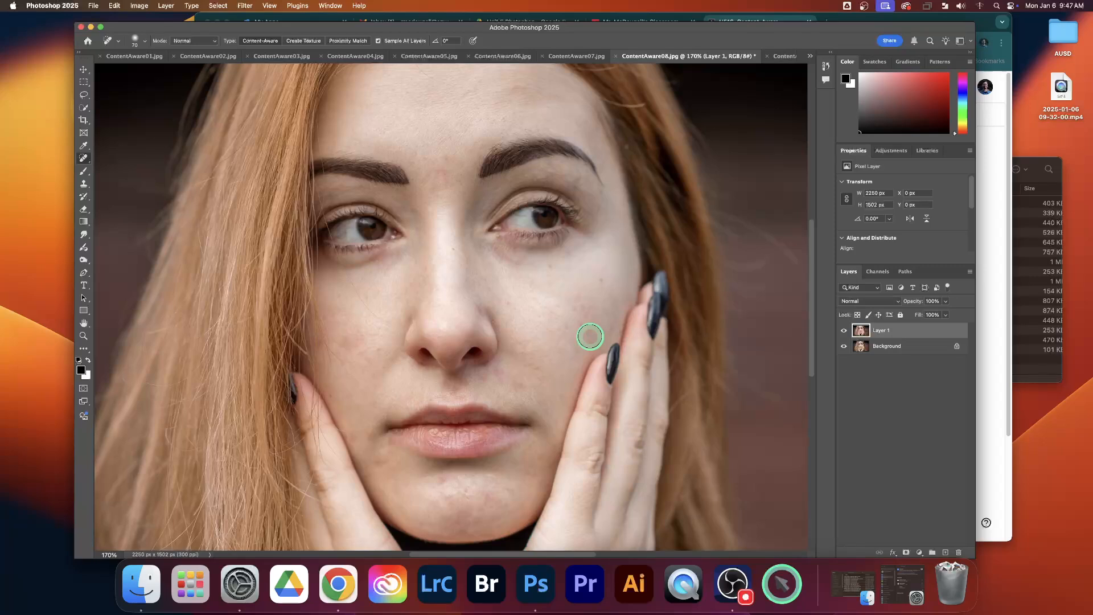
# - Compare the retouched face with the original by repeatedly hiding and showing Layer 1, and inspect the healed skin
pyautogui.click(845, 331)
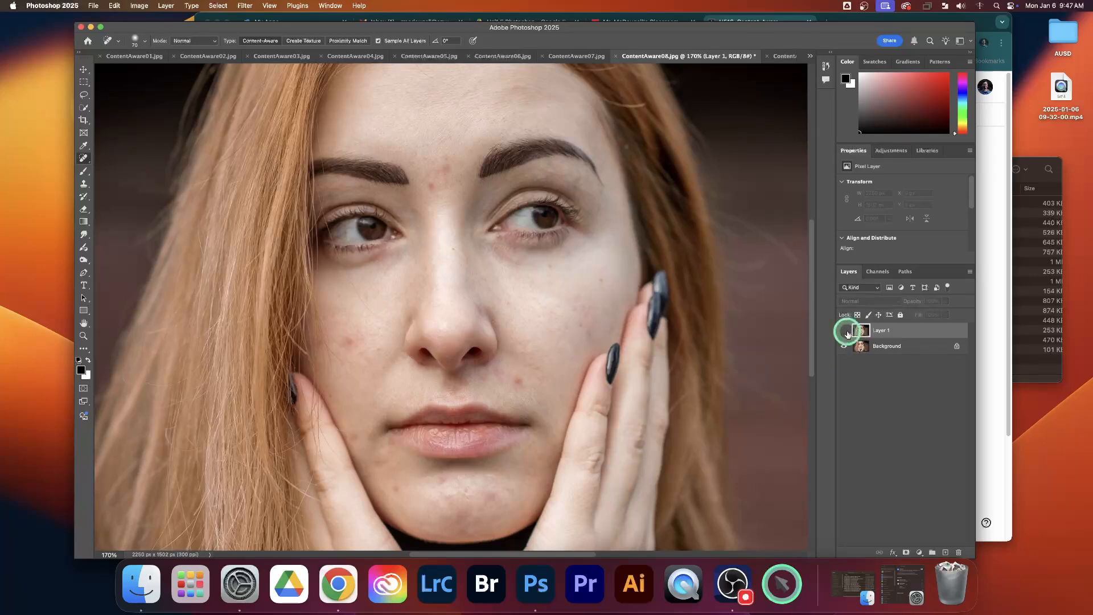
pyautogui.click(845, 331)
pyautogui.click(845, 331)
pyautogui.click(846, 331)
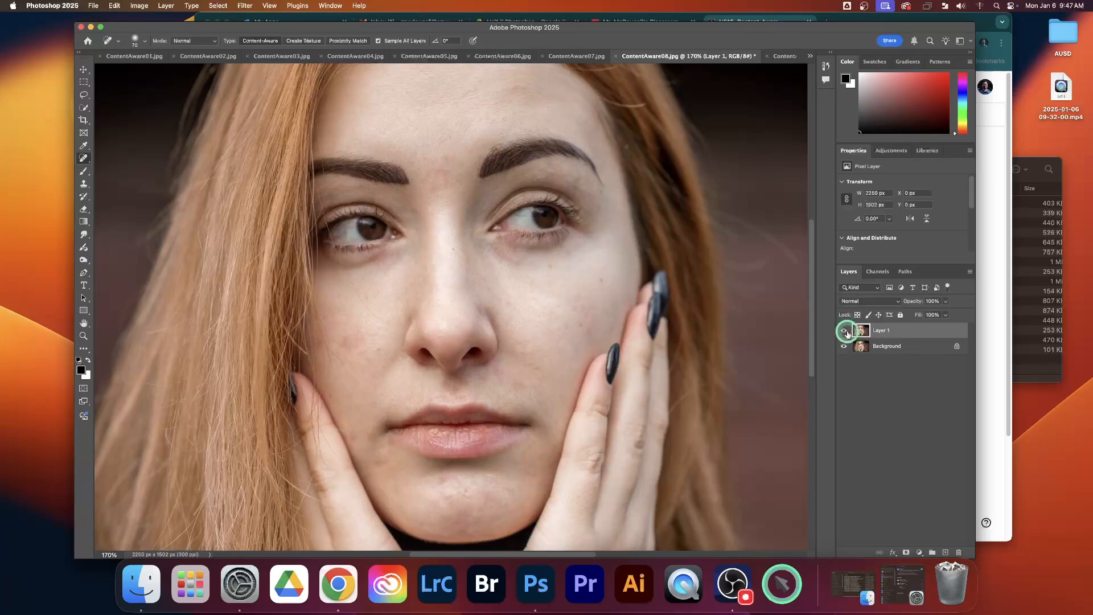
pyautogui.click(845, 331)
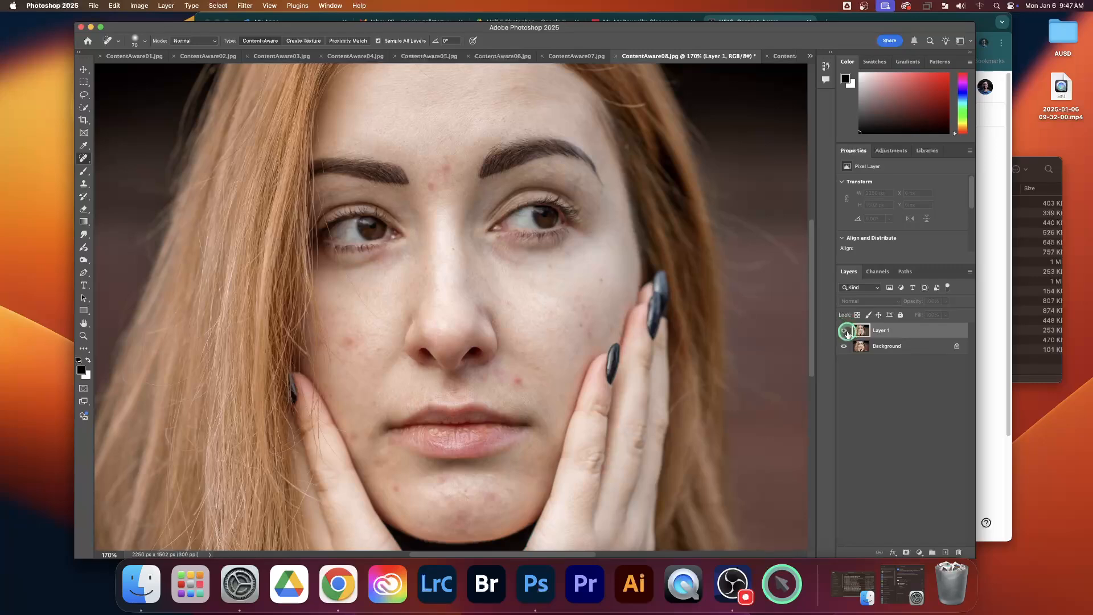
pyautogui.click(845, 331)
pyautogui.click(845, 331)
pyautogui.click(846, 332)
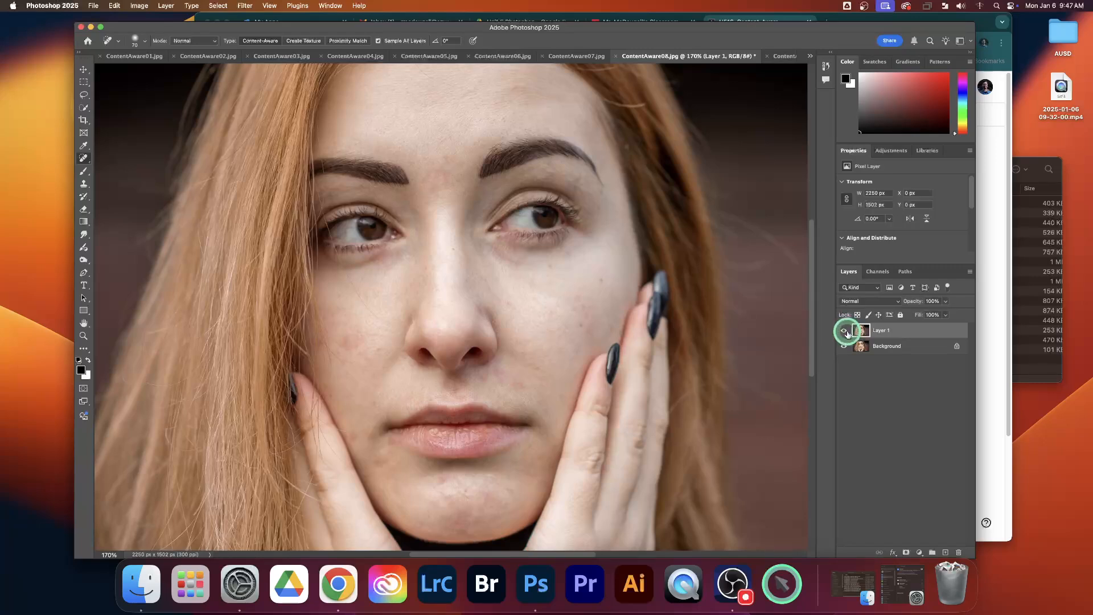
pyautogui.scroll(1, 508, 295)
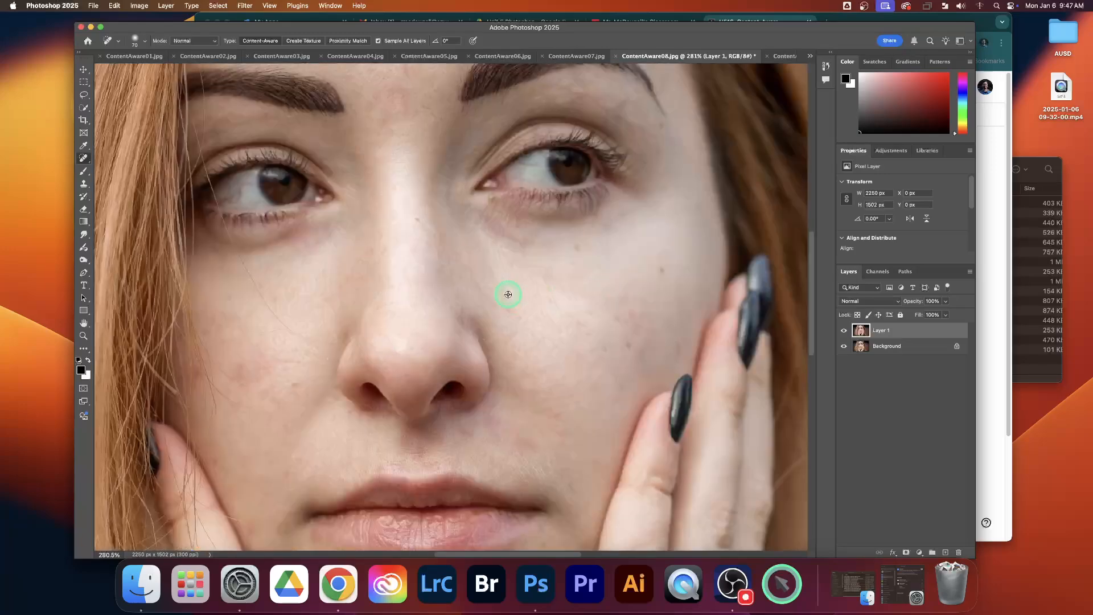
pyautogui.scroll(-3, 508, 295)
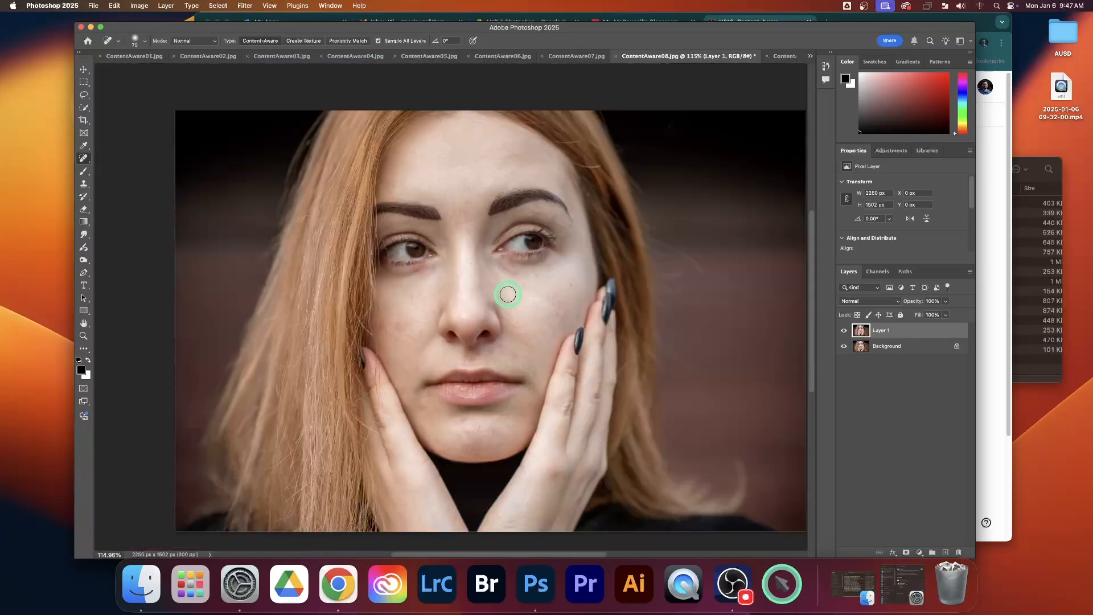
pyautogui.hscroll(2, 508, 295)
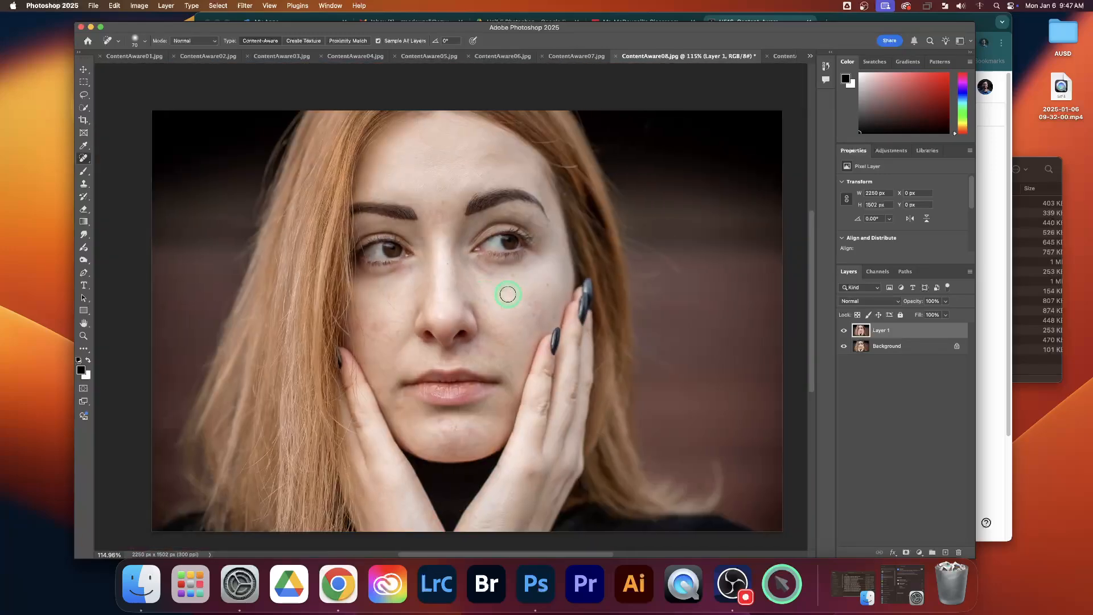
# - Switch to ContentAware09.jpg and duplicate its Background layer
pyautogui.click(783, 57)
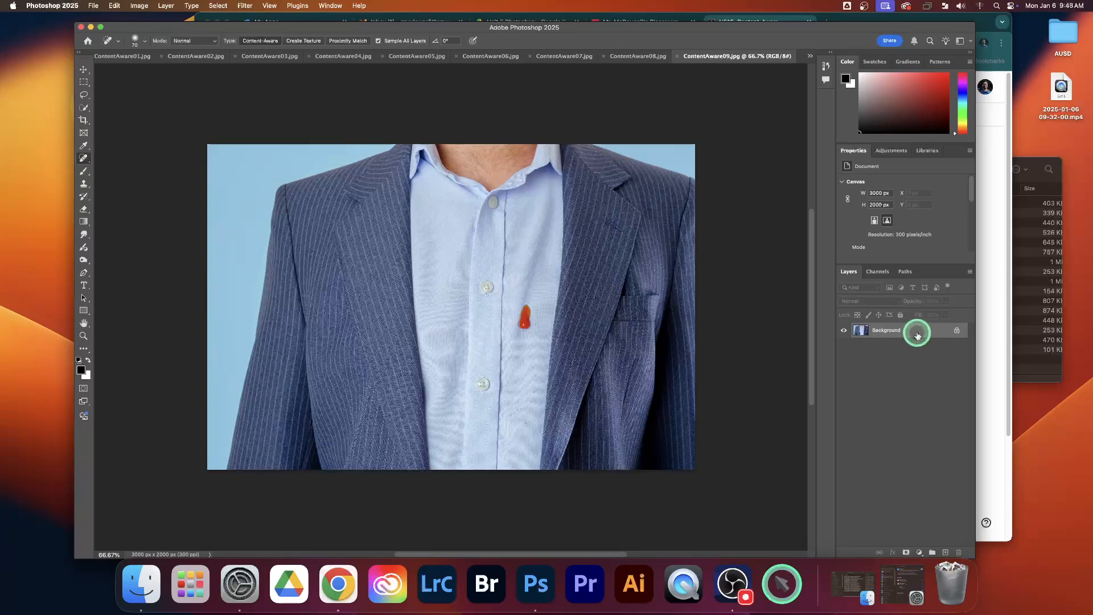
pyautogui.press('super+j')
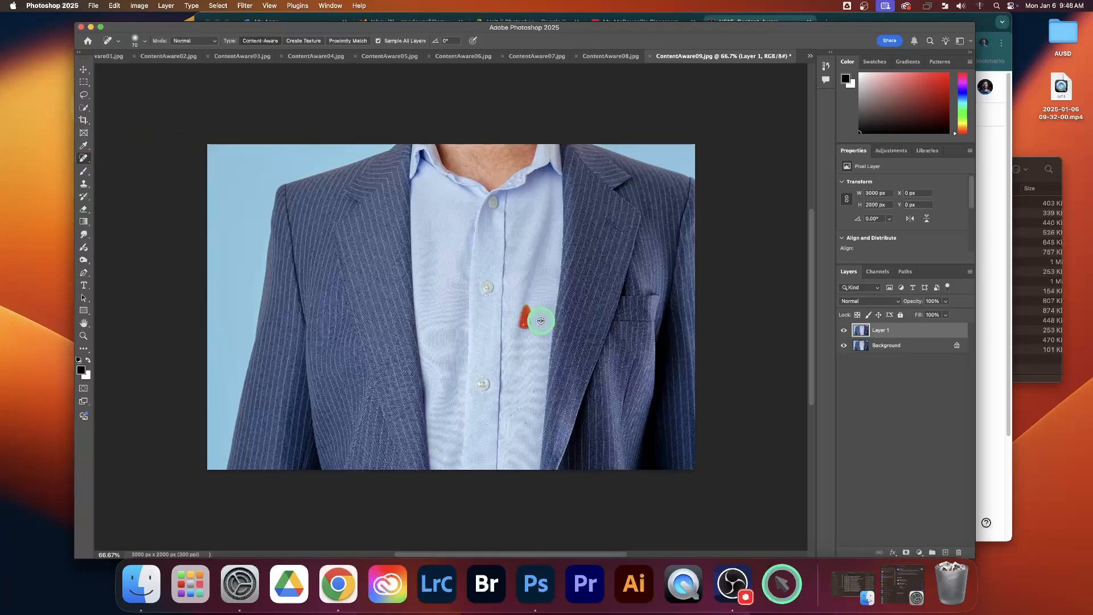
# - Try healing the red shirt stain with a Content-Aware Spot Healing Brush at size 300, and undo the attempt
pyautogui.scroll(3, 541, 321)
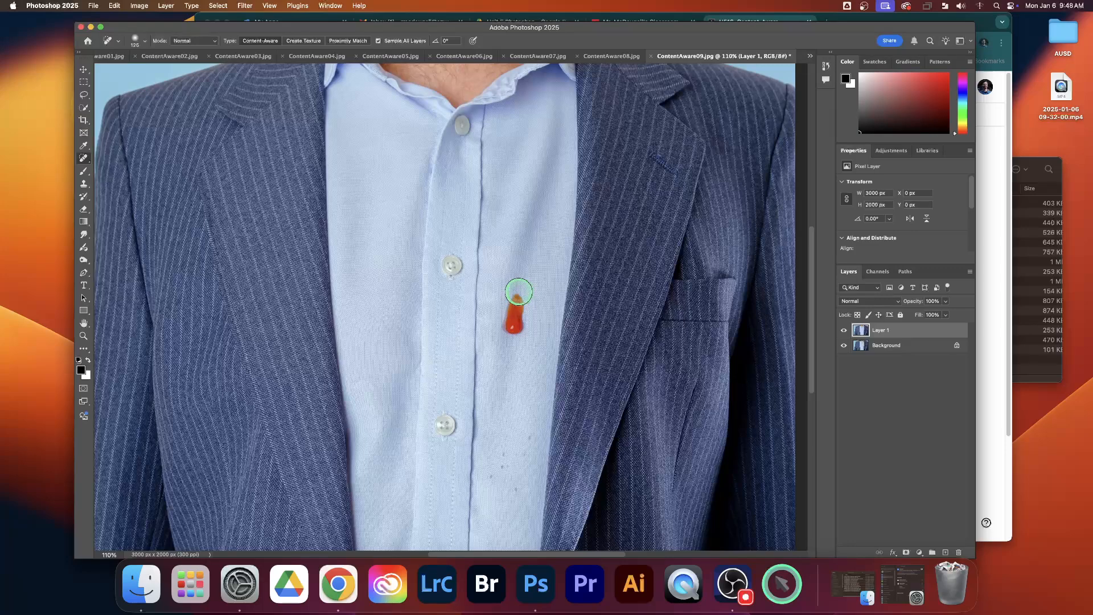
pyautogui.press(']')
pyautogui.press(']')
pyautogui.press(']')
pyautogui.press(']')
pyautogui.press(']')
pyautogui.press(']')
pyautogui.click(515, 313)
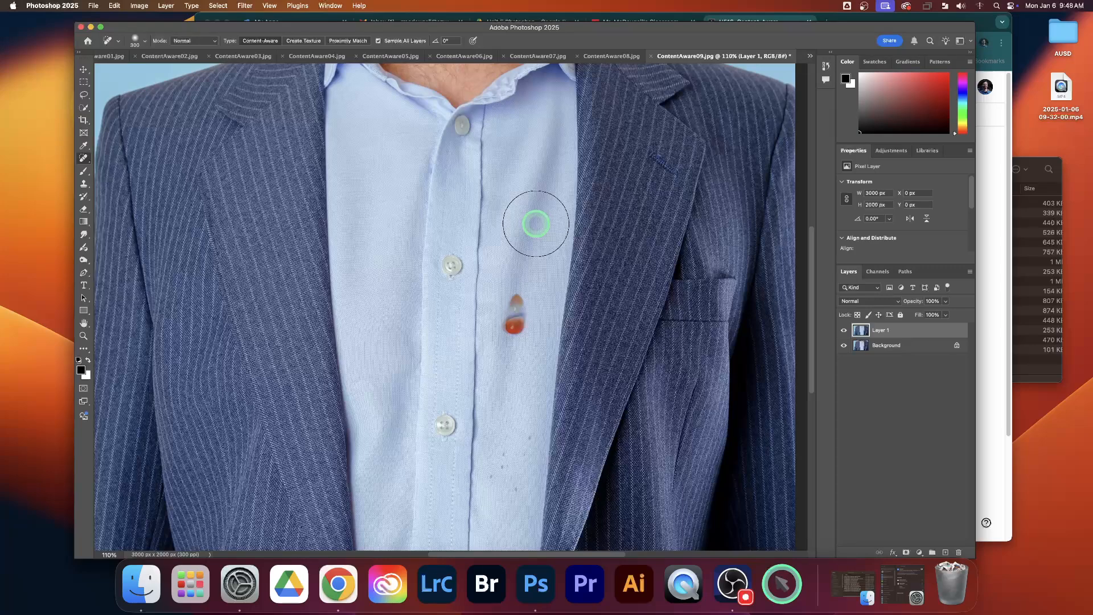
pyautogui.press('super+z')
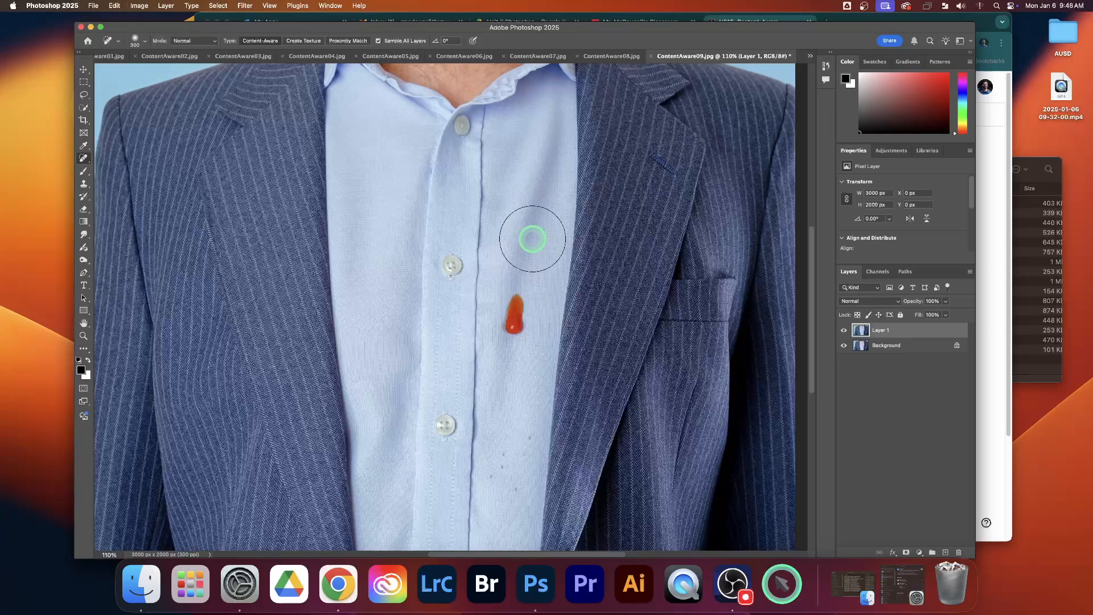
# - Remove the red stain from the blue shirt with the Content-Aware Spot Healing Brush at size 150
pyautogui.press('[')
pyautogui.press('[')
pyautogui.press('[')
pyautogui.press('[')
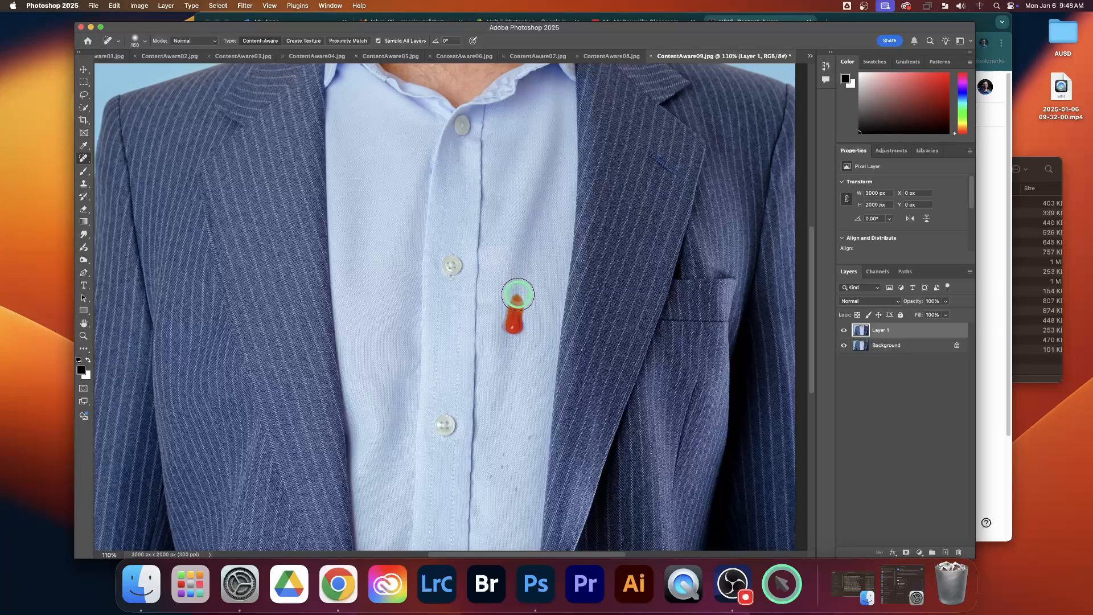
pyautogui.moveTo(514, 298)
pyautogui.mouseDown()
pyautogui.moveTo(512, 337)
pyautogui.moveTo(513, 298)
pyautogui.mouseUp()
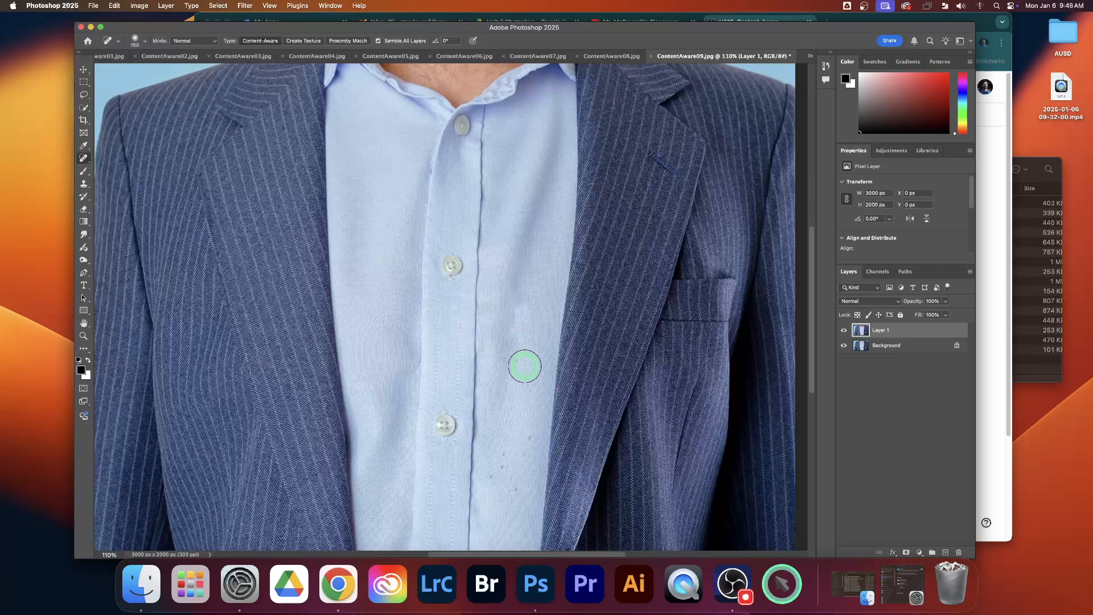
# - Compare the cleaned blue shirt with the original by repeatedly hiding and showing Layer 1 of ContentAware09.jpg
pyautogui.click(844, 331)
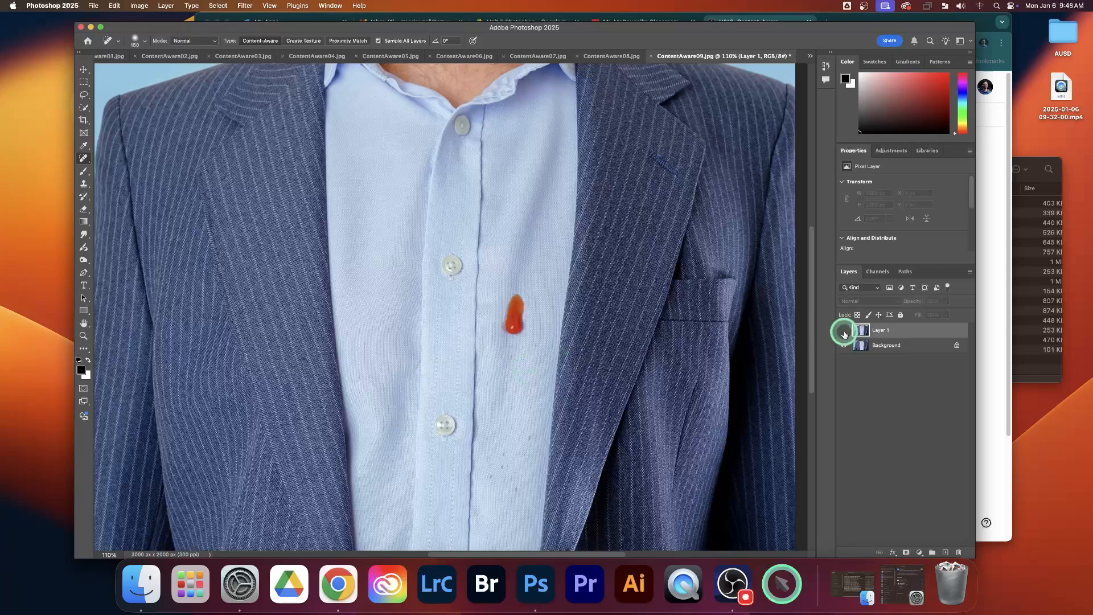
pyautogui.click(844, 332)
pyautogui.click(844, 332)
pyautogui.click(844, 331)
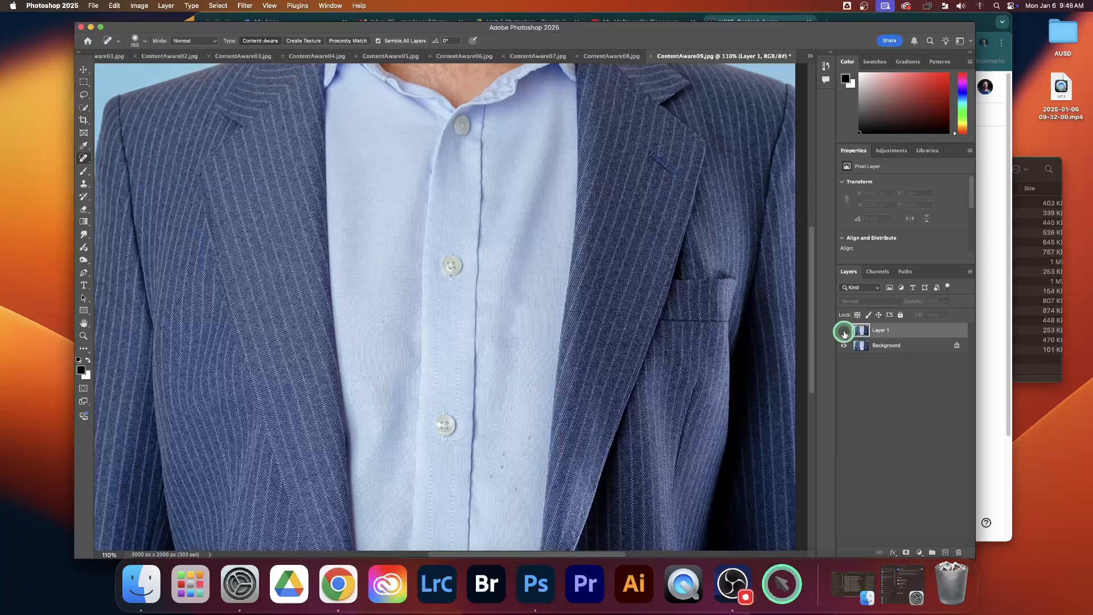
pyautogui.click(844, 331)
pyautogui.click(844, 331)
pyautogui.click(844, 332)
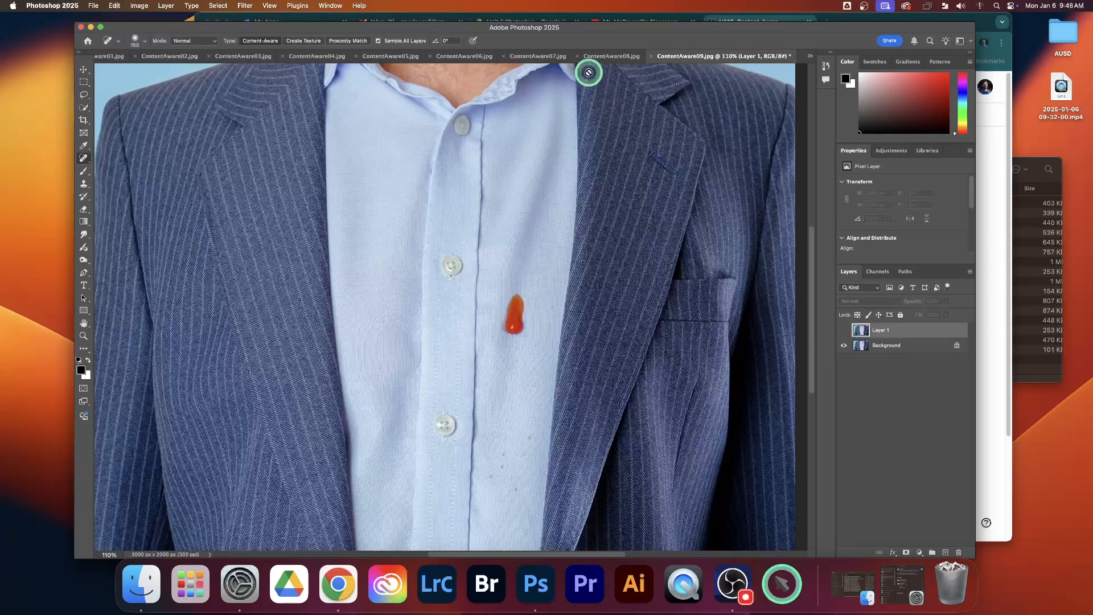
# - Duplicate the Background layer of ContentAware10.jpg and heal the coffee stains on the white shirt with the Spot Healing Brush at size 150
pyautogui.click(810, 56)
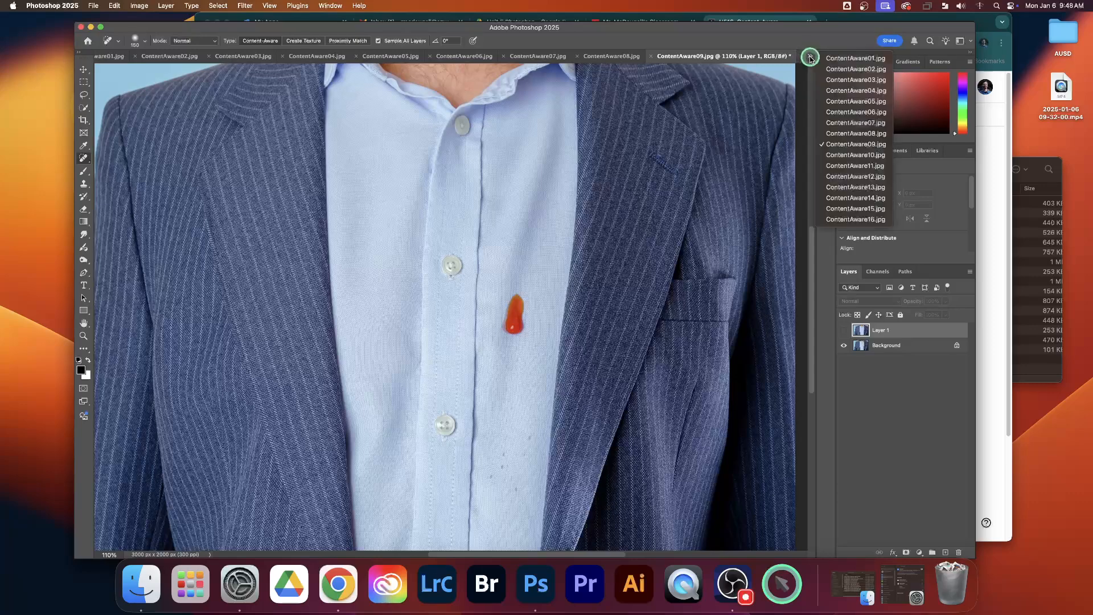
pyautogui.click(829, 155)
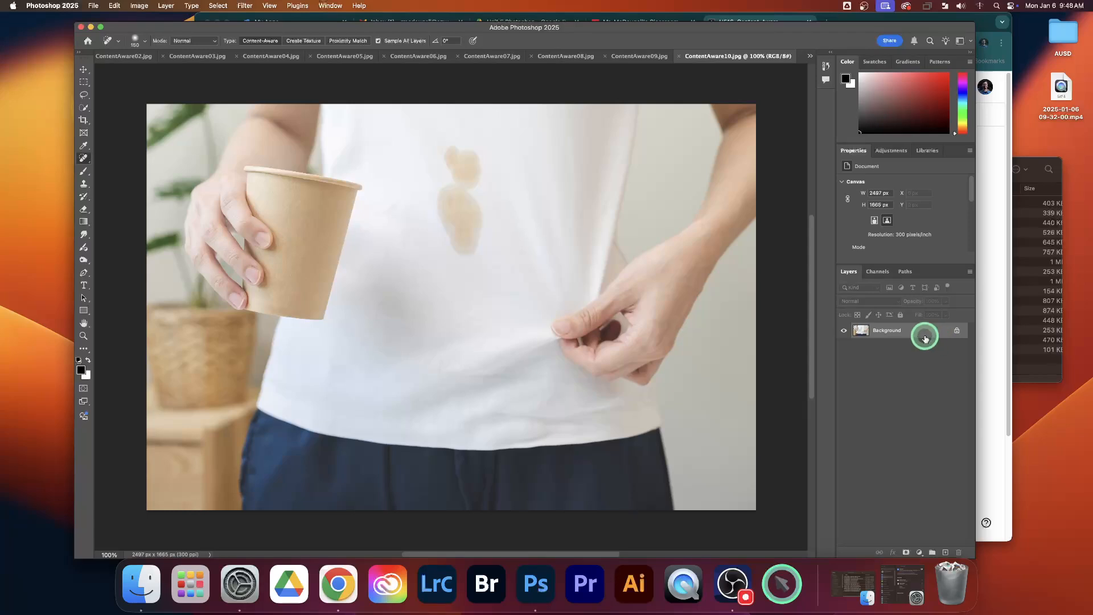
pyautogui.press('super+j')
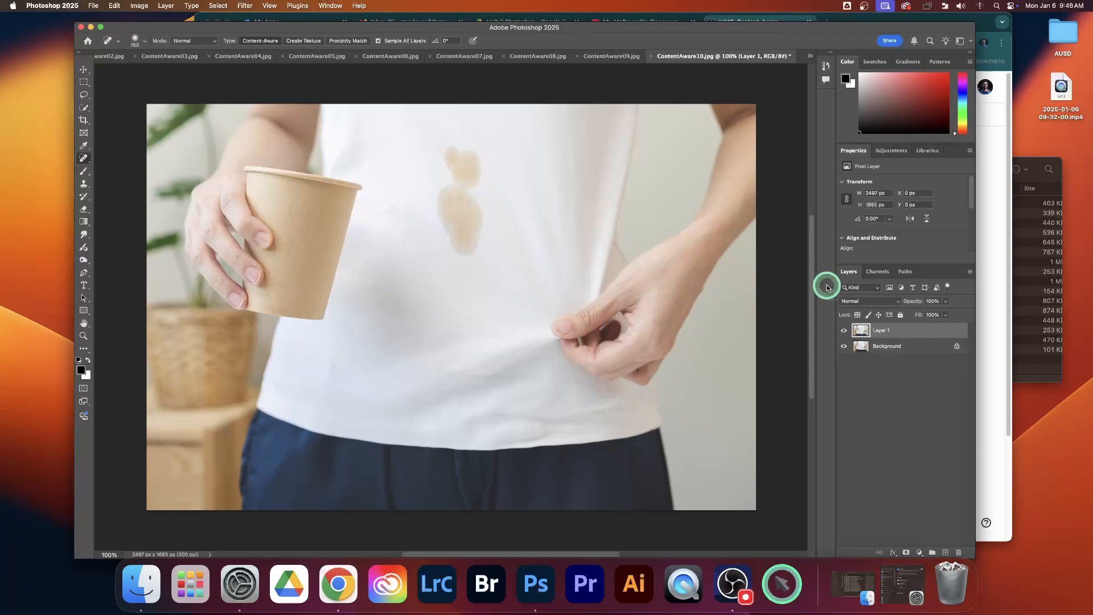
pyautogui.moveTo(454, 151)
pyautogui.mouseDown()
pyautogui.moveTo(482, 169)
pyautogui.moveTo(453, 163)
pyautogui.moveTo(472, 181)
pyautogui.moveTo(452, 161)
pyautogui.moveTo(480, 185)
pyautogui.moveTo(447, 191)
pyautogui.moveTo(464, 251)
pyautogui.moveTo(466, 194)
pyautogui.moveTo(475, 215)
pyautogui.moveTo(465, 260)
pyautogui.moveTo(456, 210)
pyautogui.mouseUp()
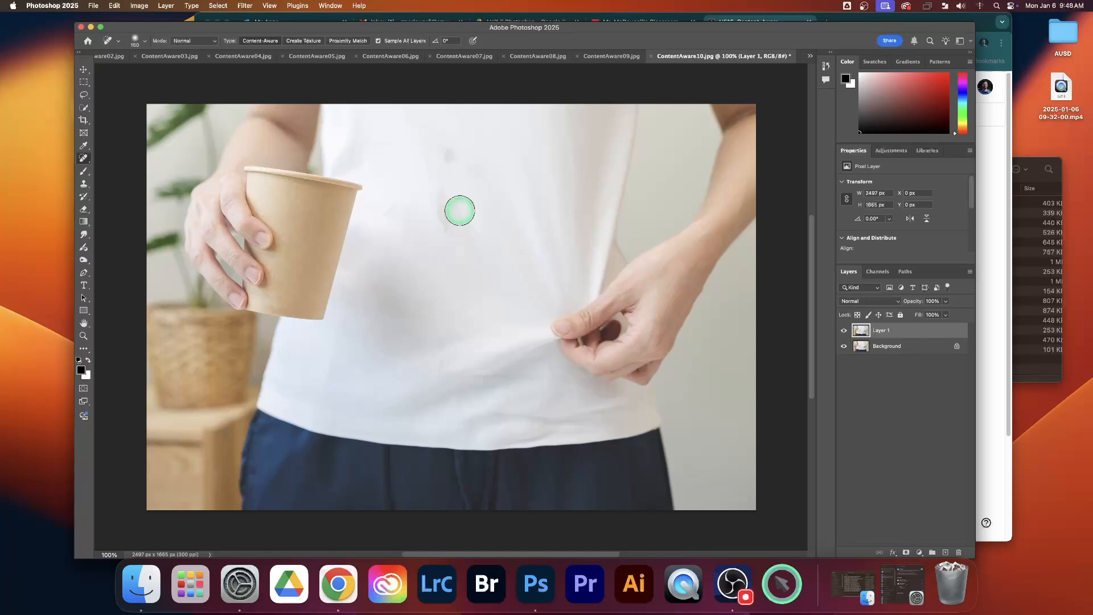
pyautogui.moveTo(449, 156); pyautogui.dragTo(453, 233)
pyautogui.moveTo(459, 165); pyautogui.dragTo(472, 200)
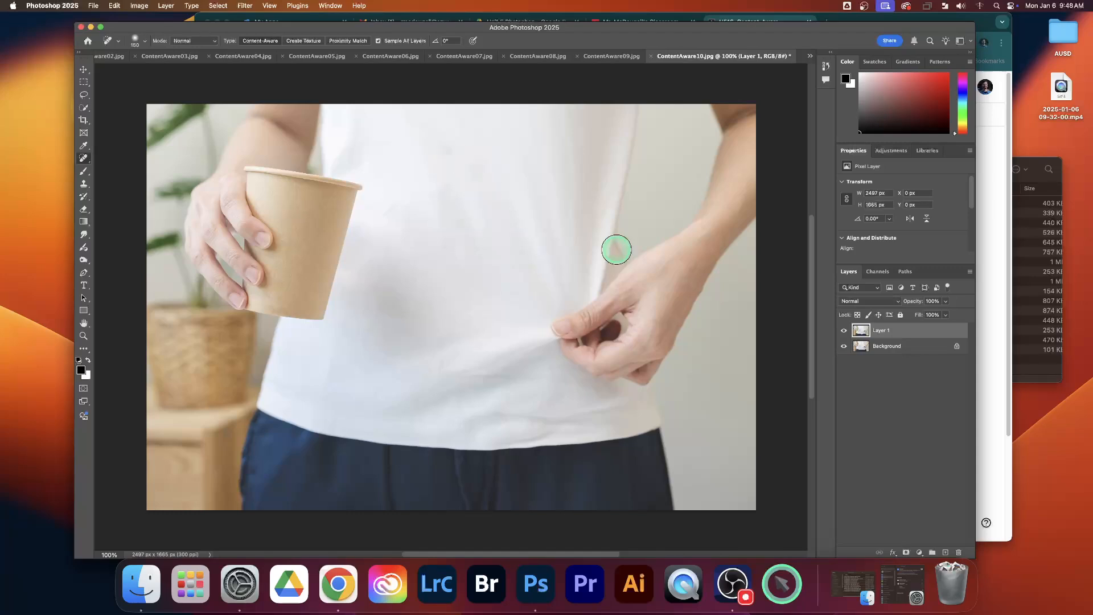
# - Compare the cleaned white shirt with the stained original by repeatedly hiding and showing Layer 1 of ContentAware10.jpg
pyautogui.click(844, 330)
pyautogui.click(844, 331)
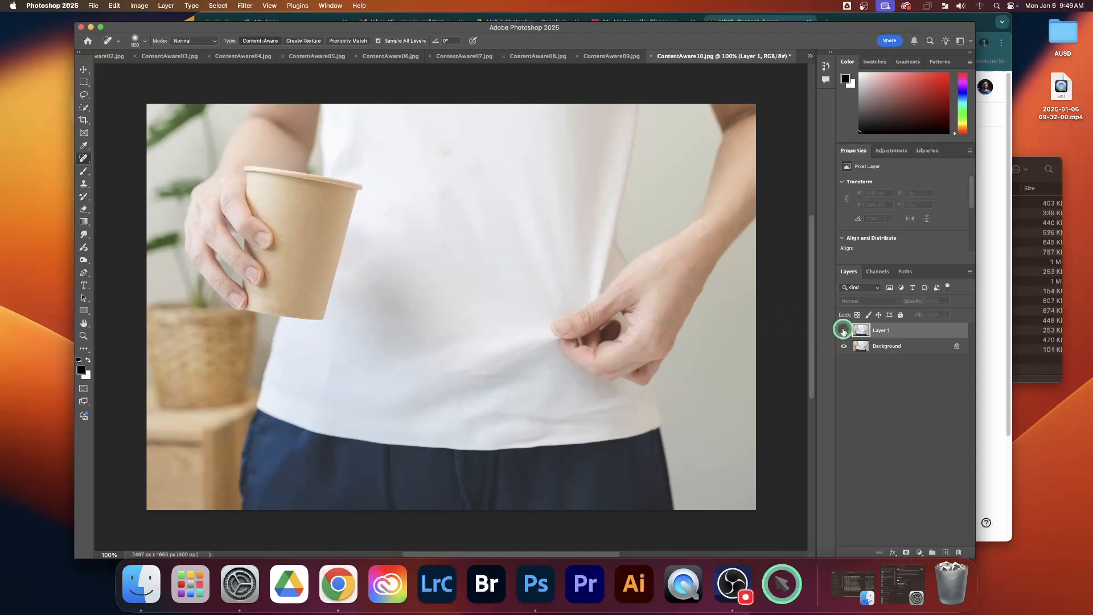
pyautogui.click(844, 331)
pyautogui.click(844, 330)
pyautogui.click(844, 331)
pyautogui.click(844, 330)
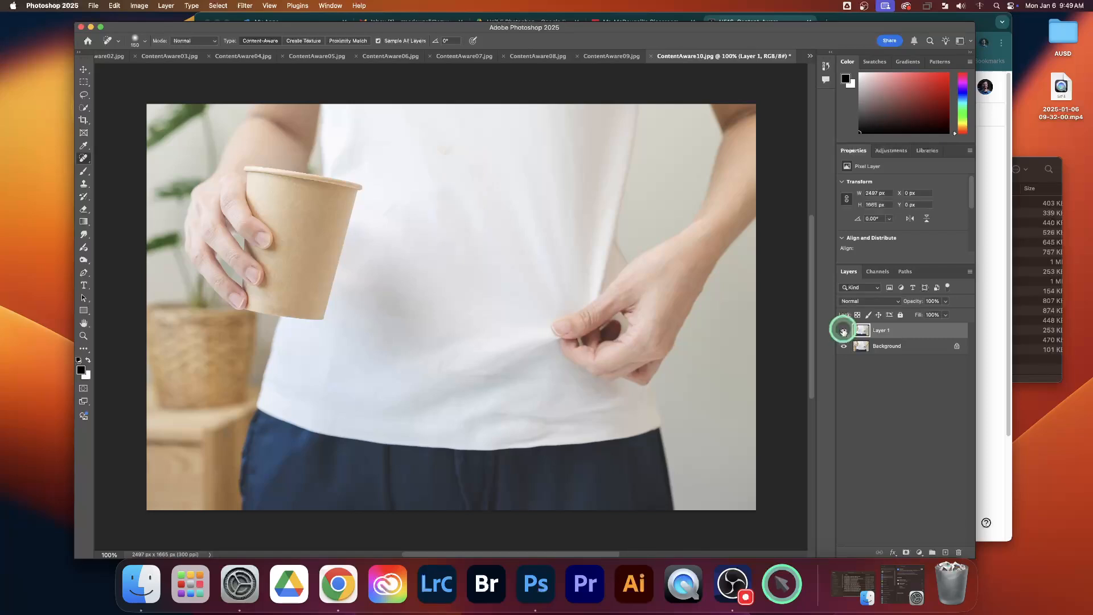
# - Duplicate the Background layer of ContentAware11.jpg and heal the three red stains on the yellow shirt with the Spot Healing Brush at size 150
pyautogui.click(810, 56)
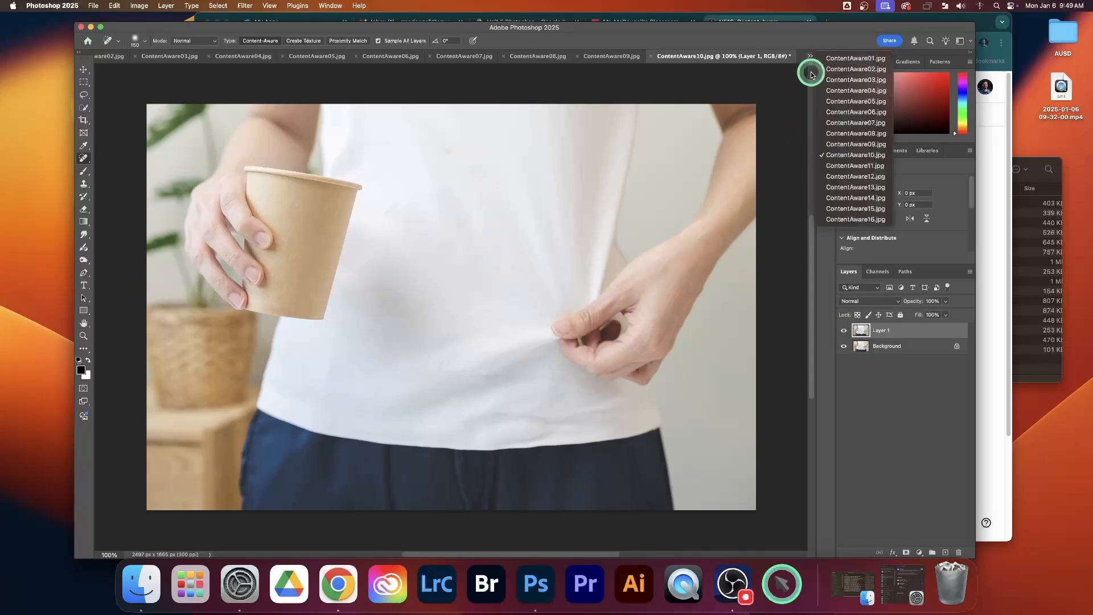
pyautogui.click(831, 167)
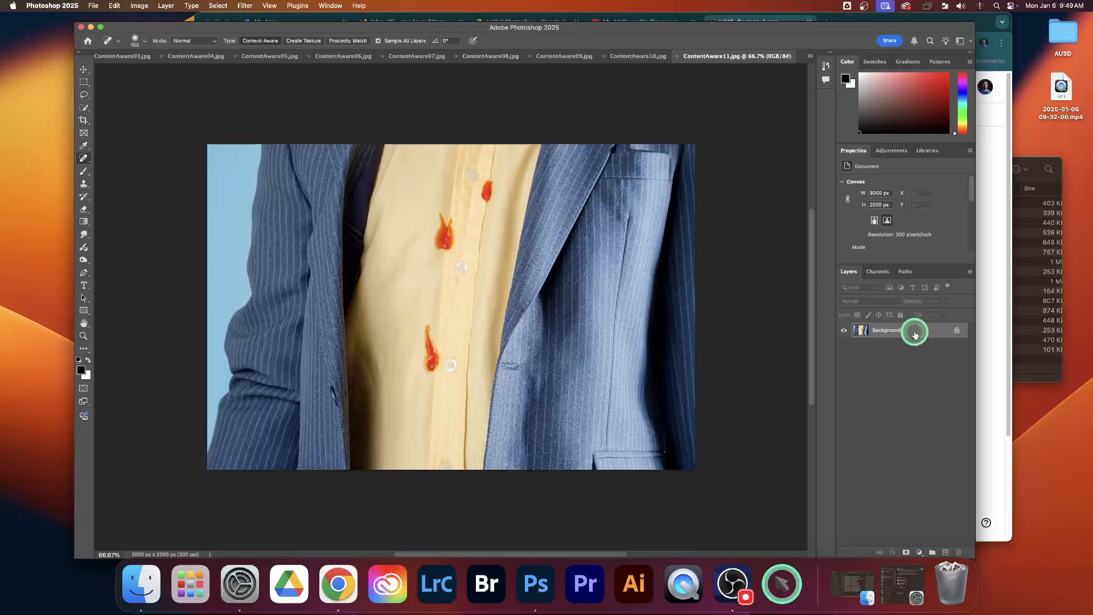
pyautogui.press('super+j')
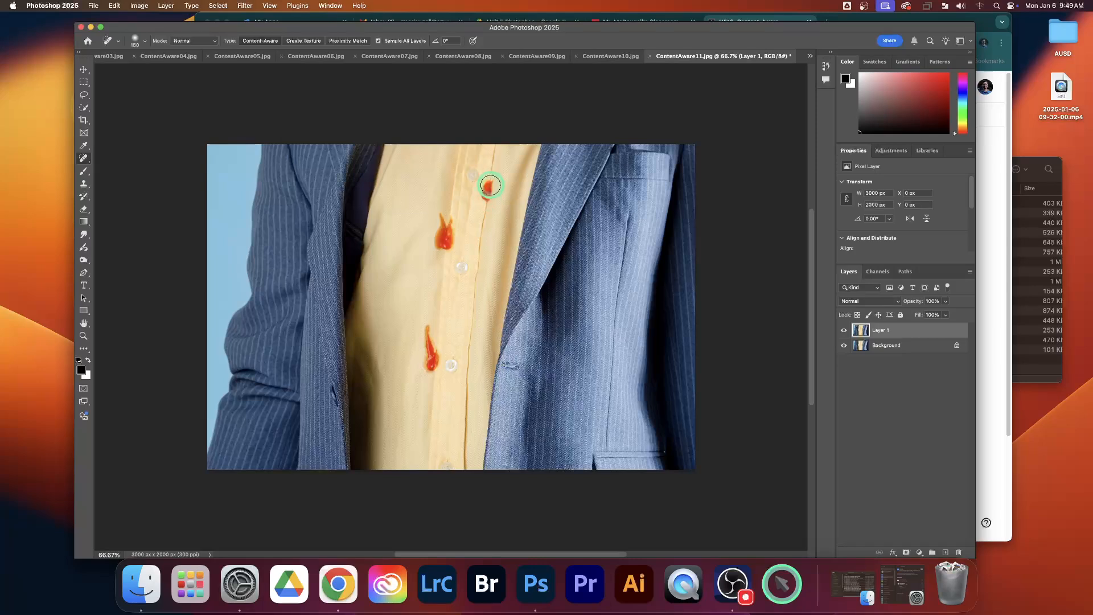
pyautogui.moveTo(484, 203)
pyautogui.mouseDown()
pyautogui.moveTo(425, 218)
pyautogui.moveTo(446, 226)
pyautogui.moveTo(487, 198)
pyautogui.mouseUp()
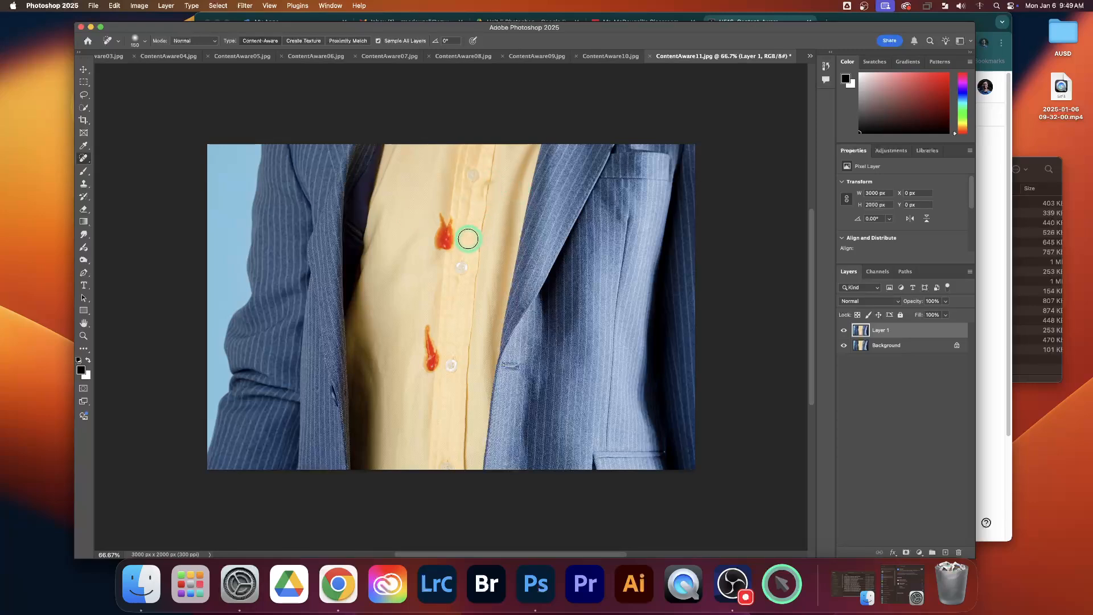
pyautogui.moveTo(443, 217); pyautogui.dragTo(442, 231)
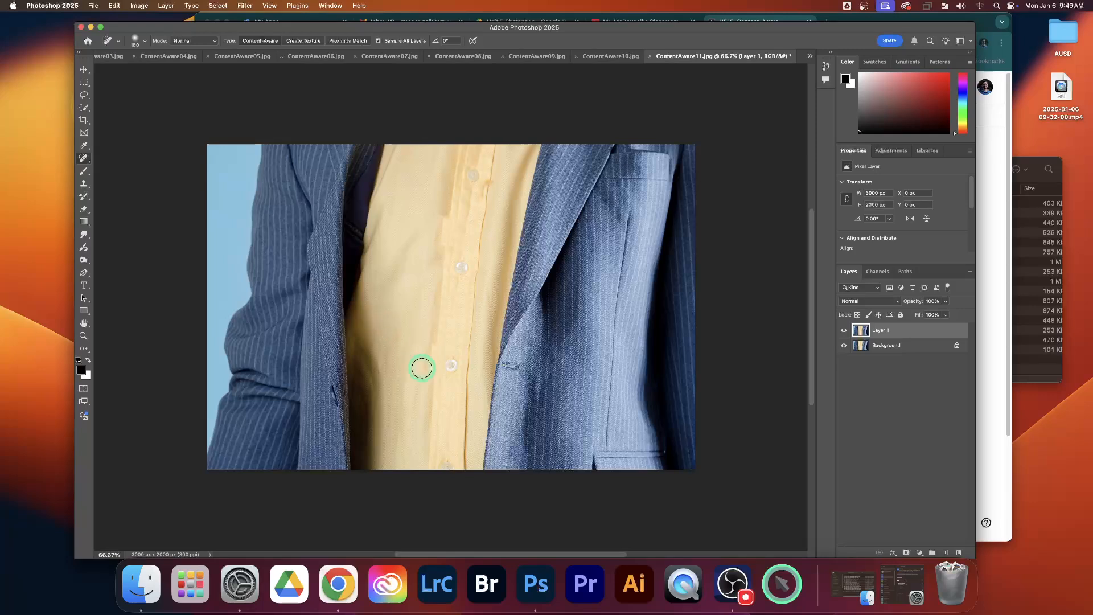
pyautogui.moveTo(427, 347); pyautogui.dragTo(429, 373)
pyautogui.moveTo(442, 243); pyautogui.dragTo(445, 214)
# - Compare the cleaned yellow shirt with the stained original by repeatedly toggling the visibility of Layer 1 in ContentAware11.jpg
pyautogui.click(844, 331)
pyautogui.click(843, 330)
pyautogui.click(844, 330)
pyautogui.click(844, 330)
pyautogui.click(843, 331)
pyautogui.click(844, 330)
pyautogui.click(844, 330)
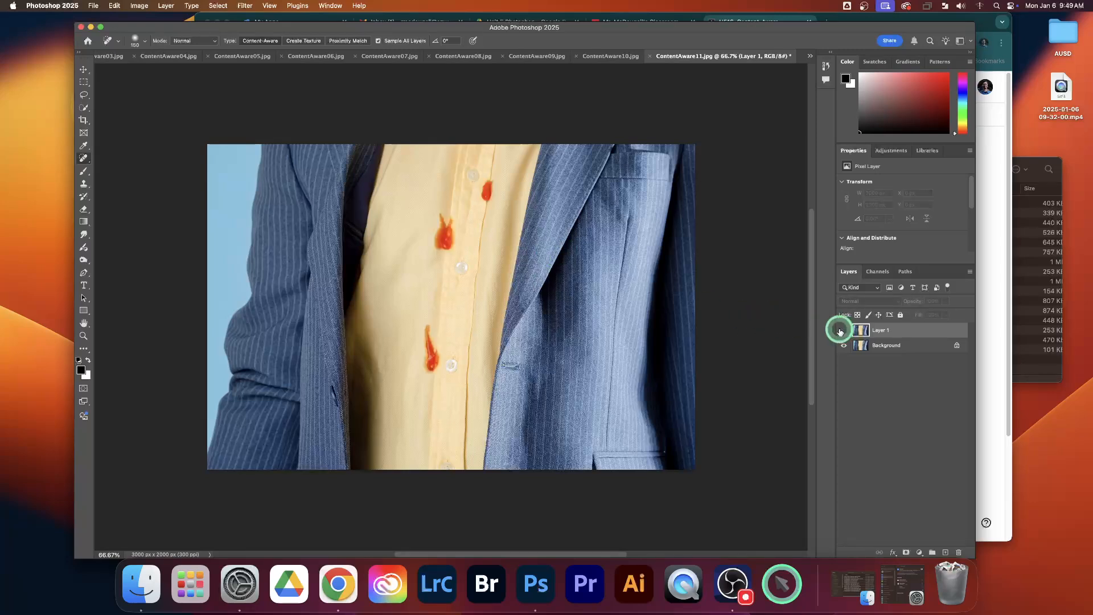
# - Review ContentAware12.jpg through ContentAware16.jpg for the people to remove, and inspect the man beside the LOVE sign up close
pyautogui.click(812, 55)
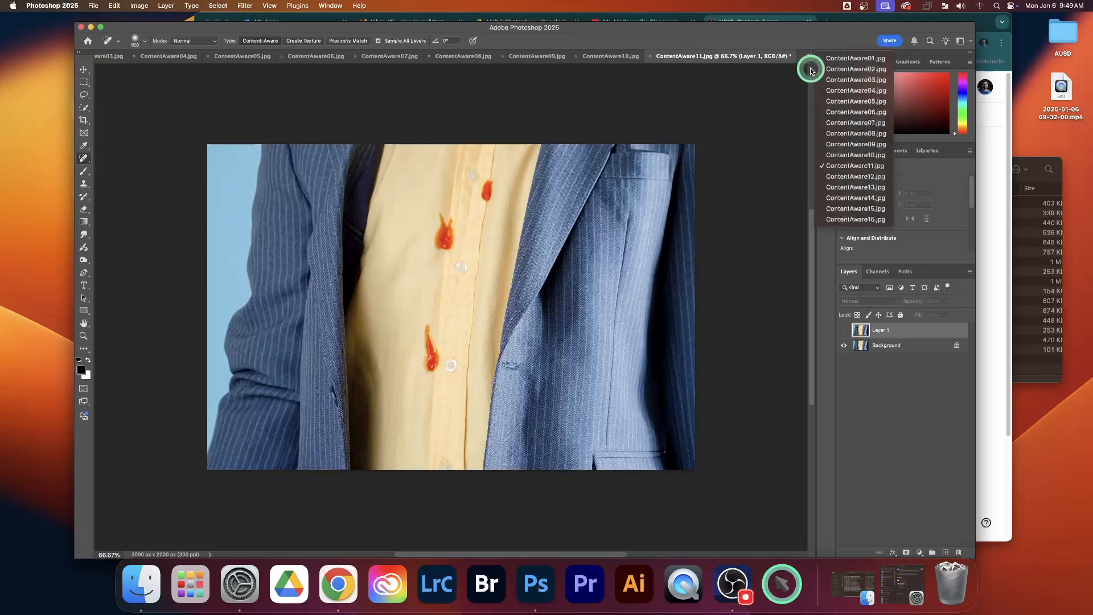
pyautogui.click(846, 176)
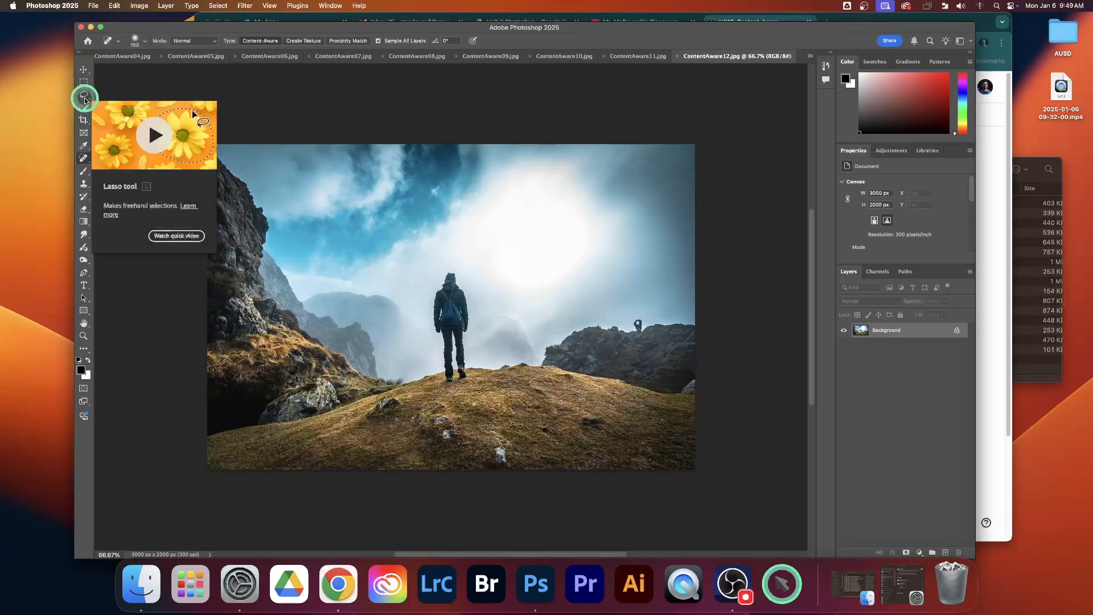
pyautogui.click(811, 59)
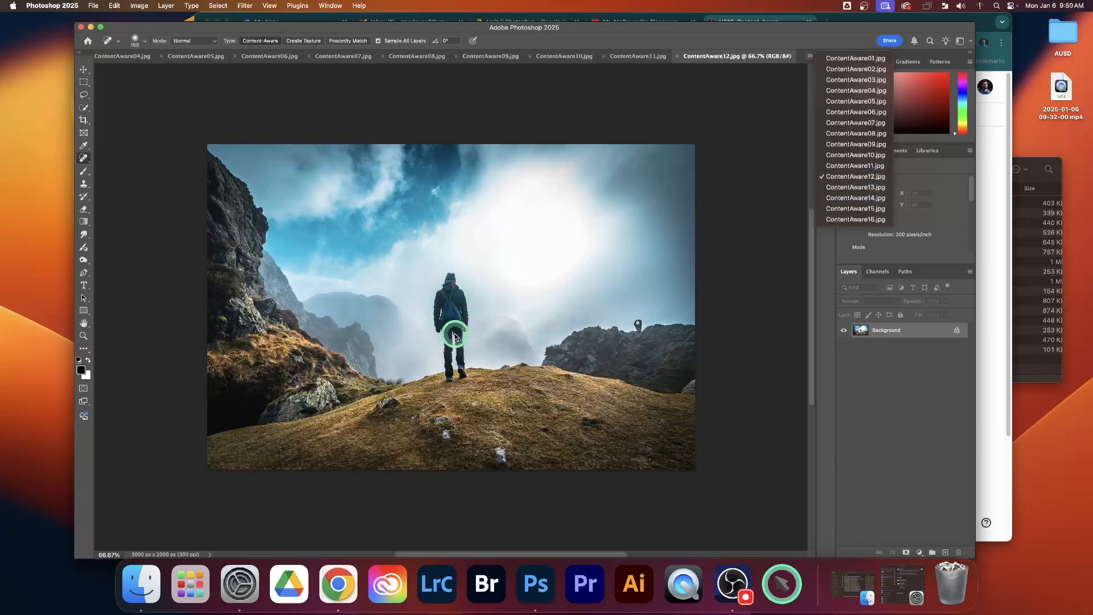
pyautogui.click(847, 187)
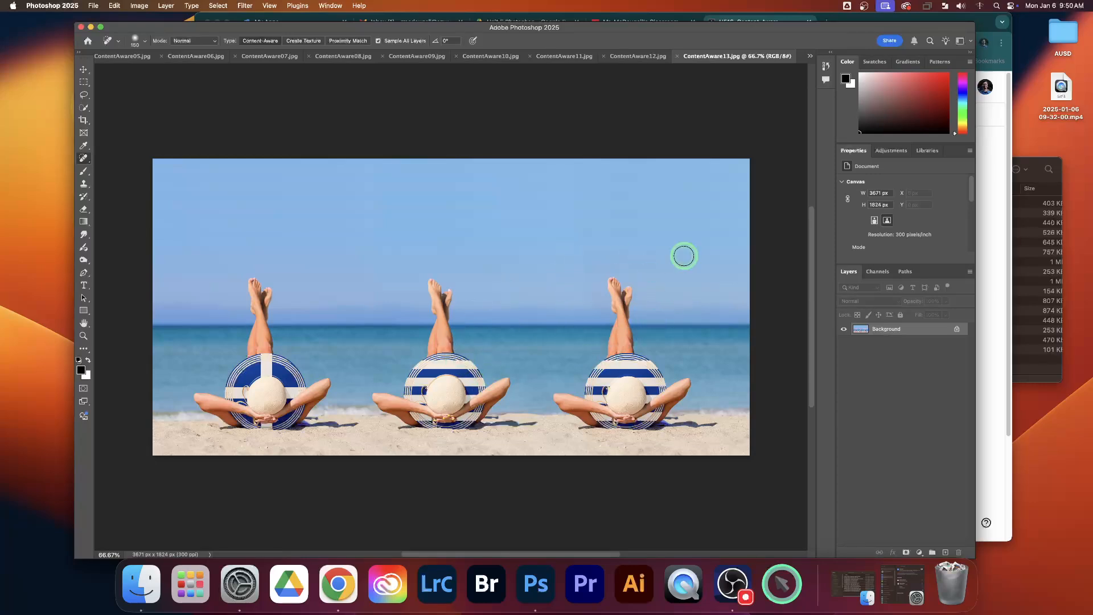
pyautogui.click(810, 56)
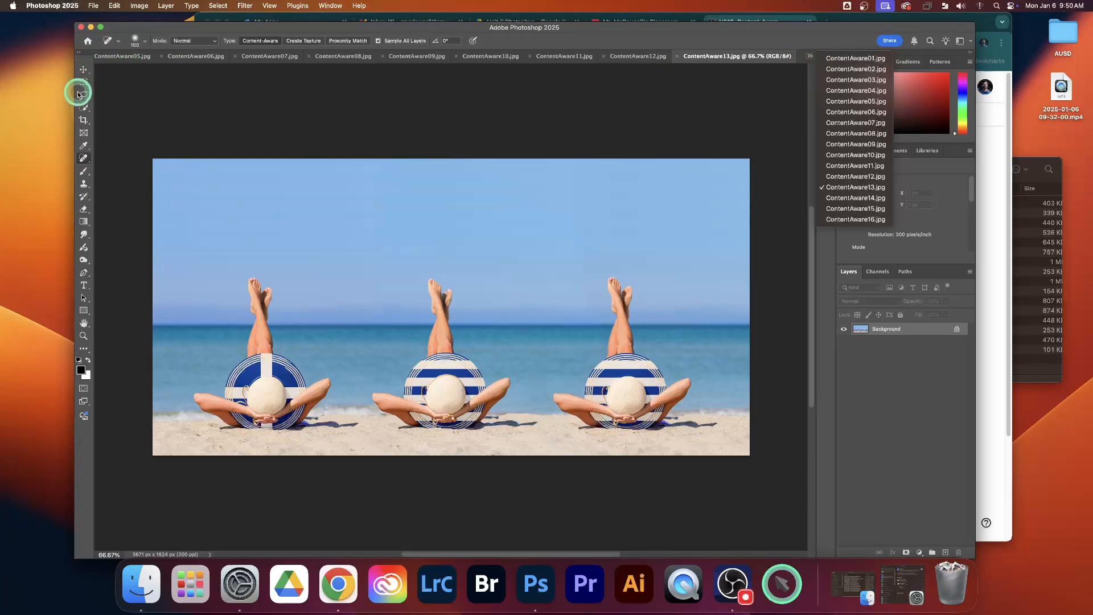
pyautogui.click(835, 198)
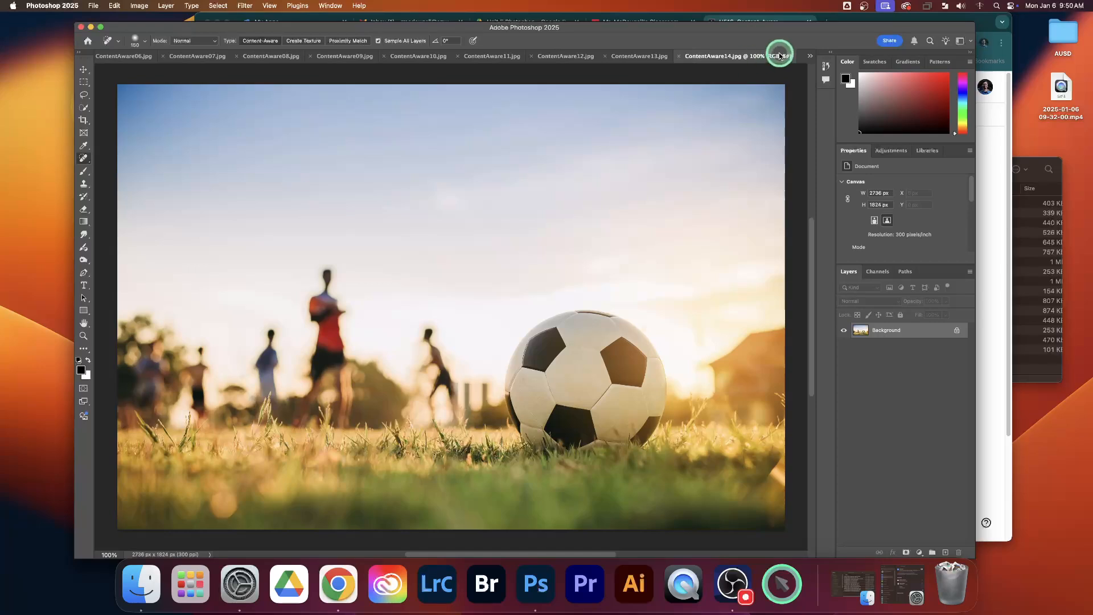
pyautogui.click(809, 55)
pyautogui.click(866, 207)
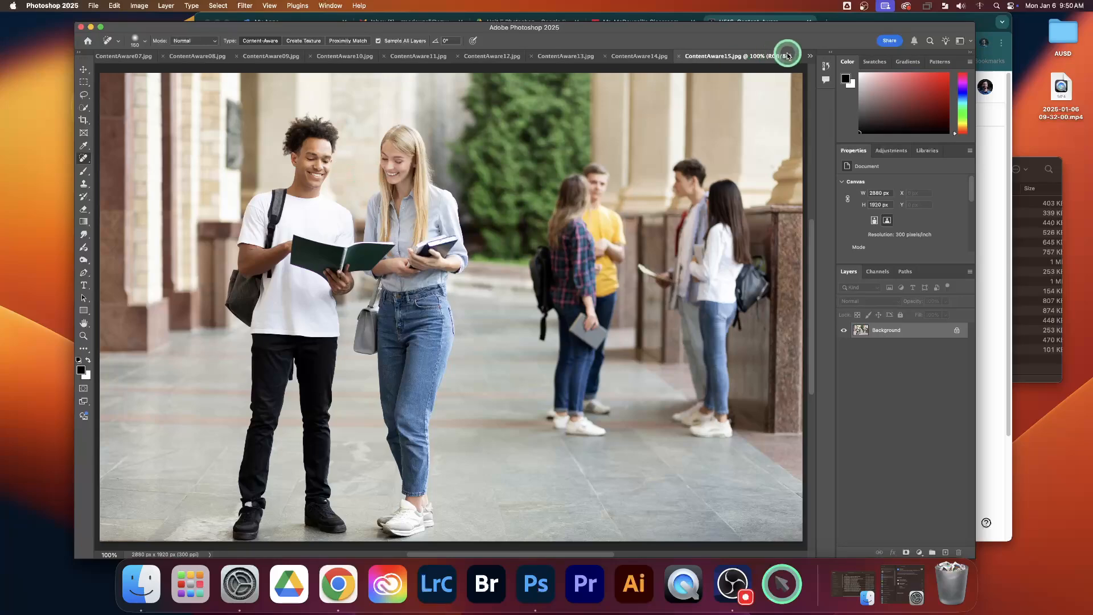
pyautogui.click(810, 56)
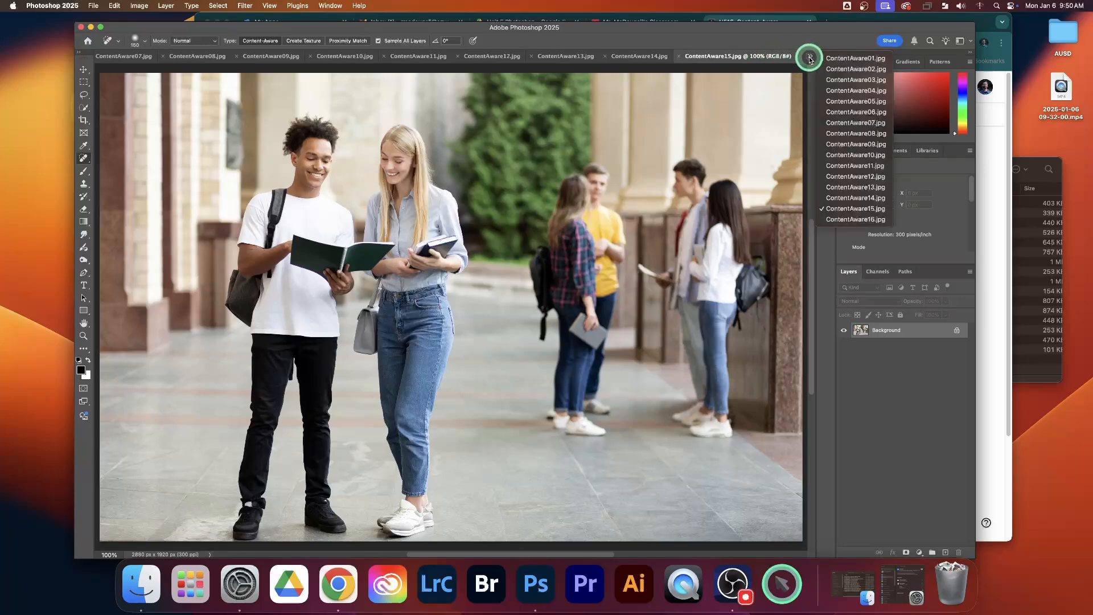
pyautogui.click(856, 219)
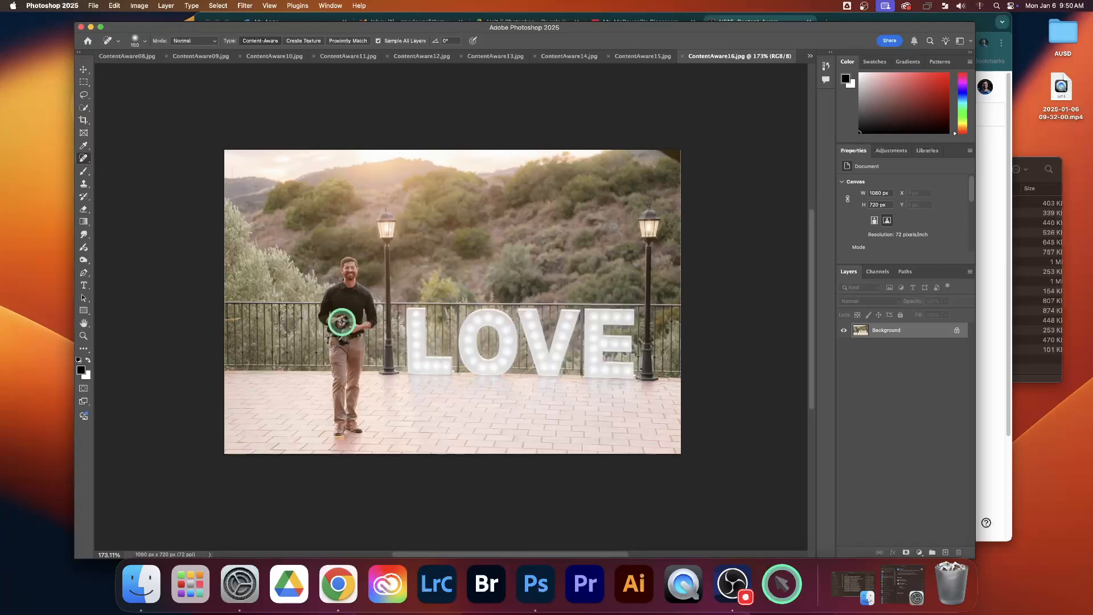
pyautogui.scroll(3, 342, 322)
pyautogui.hscroll(5, 341, 322)
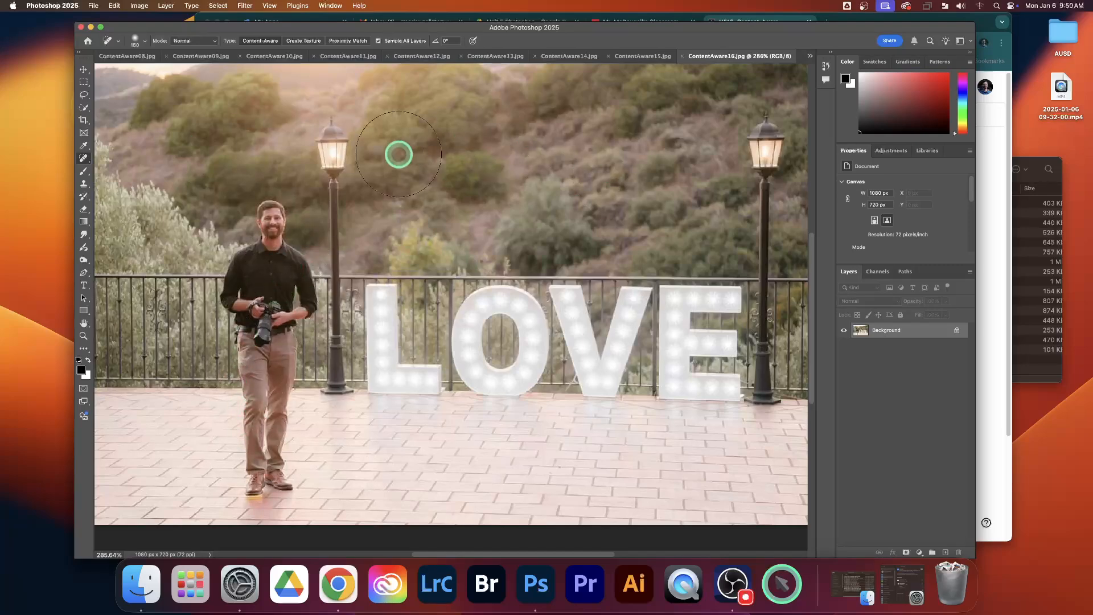
pyautogui.scroll(-5, 462, 183)
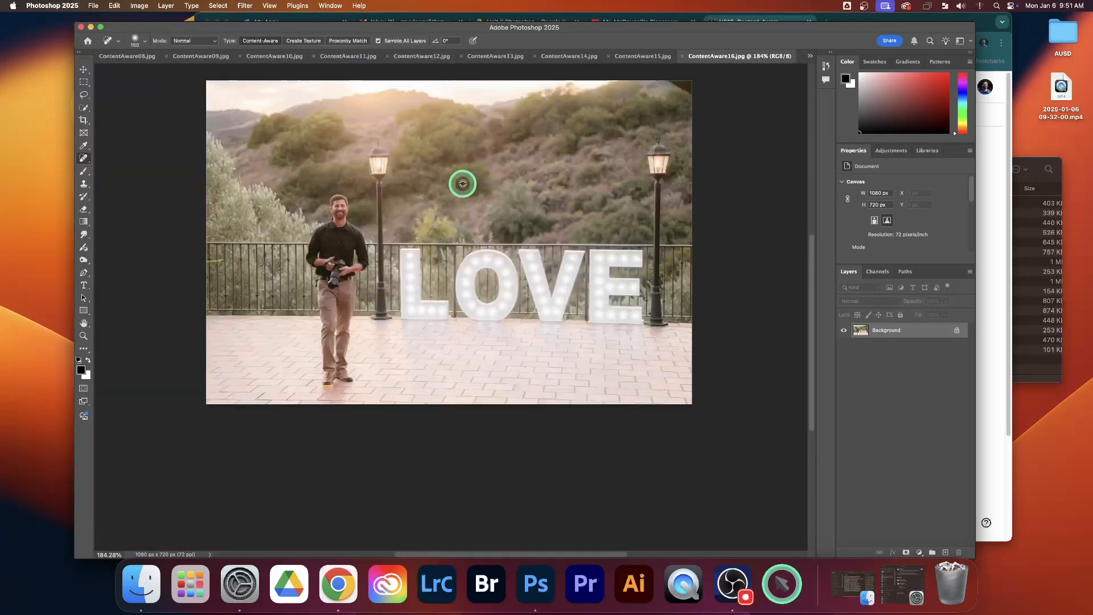
pyautogui.scroll(2, 463, 183)
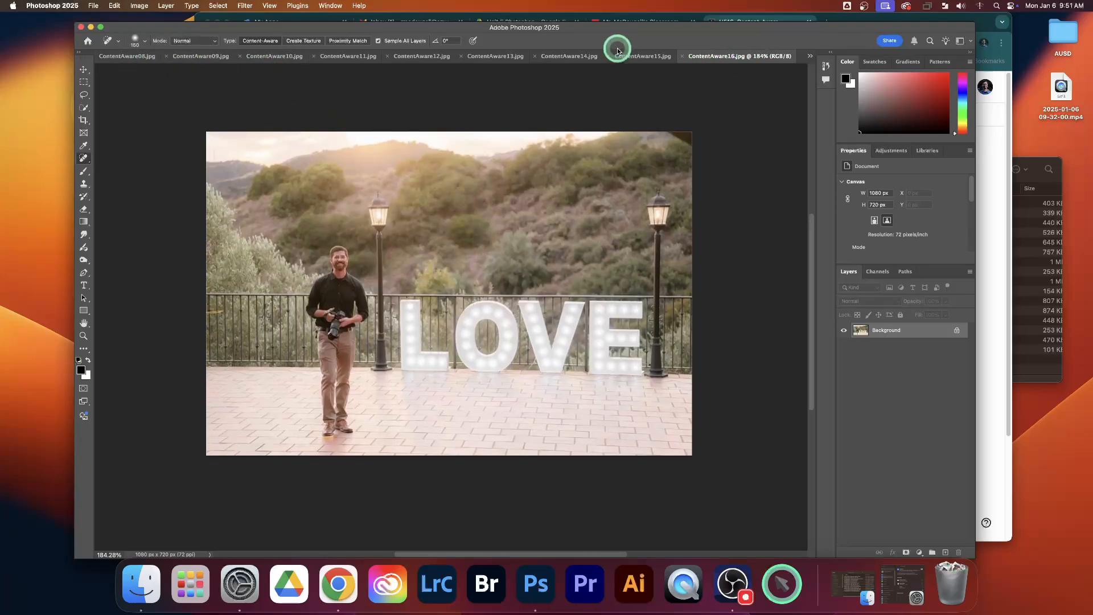
# - Look back through the open photos from ContentAware15.jpg to ContentAware10.jpg
pyautogui.click(641, 57)
pyautogui.click(541, 57)
pyautogui.click(495, 57)
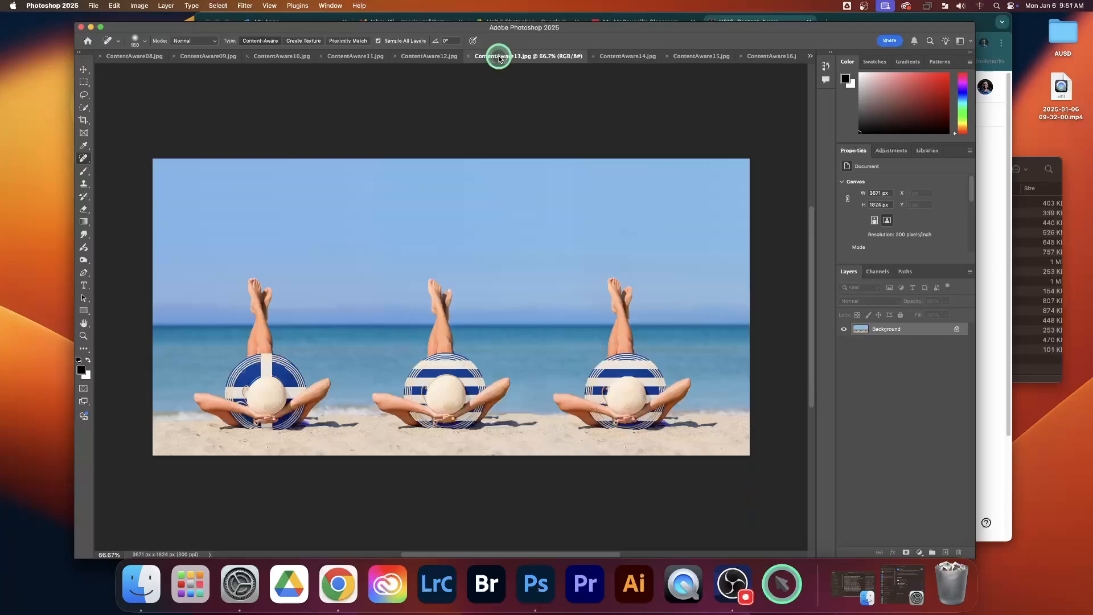
pyautogui.click(427, 57)
pyautogui.click(336, 57)
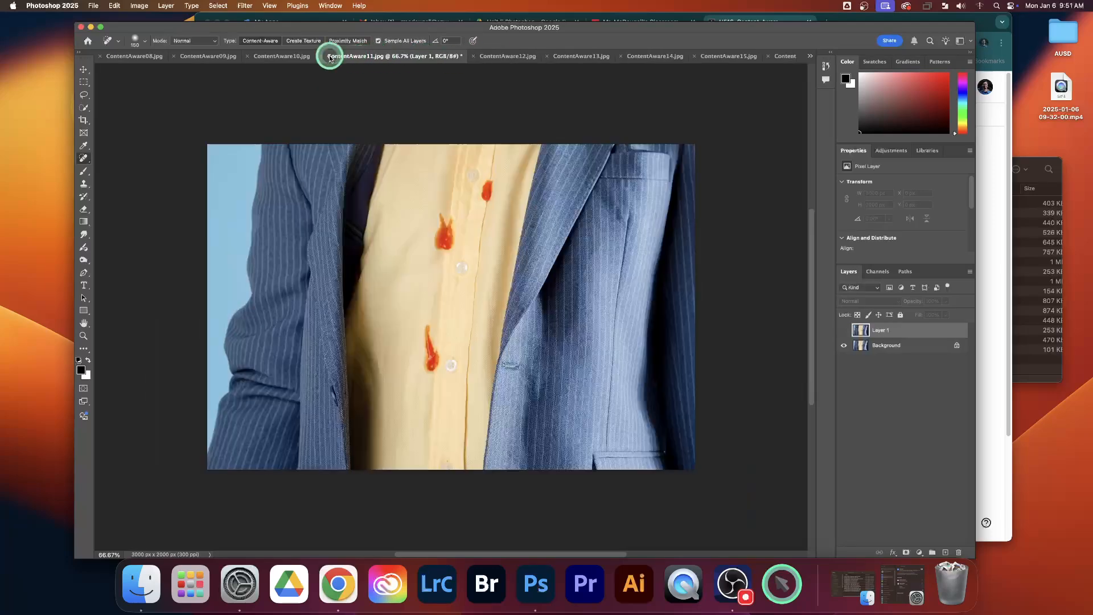
pyautogui.click(270, 57)
# - Switch to Chrome and review the U516: Content-Aware instructions for the remaining files, screenshots and submission
pyautogui.click(806, 21)
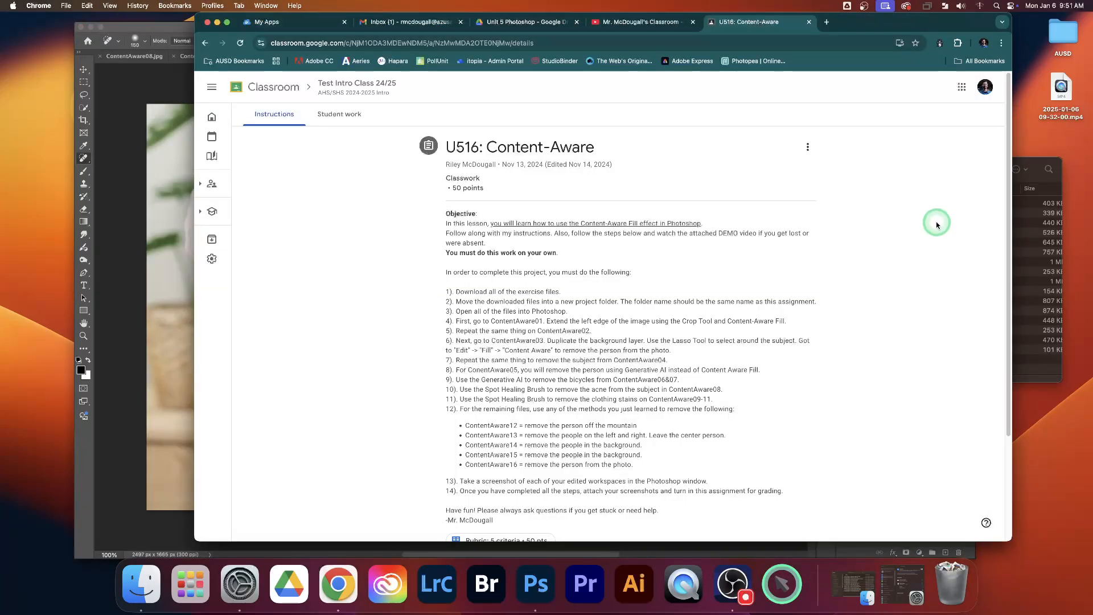
pyautogui.scroll(-3, 937, 224)
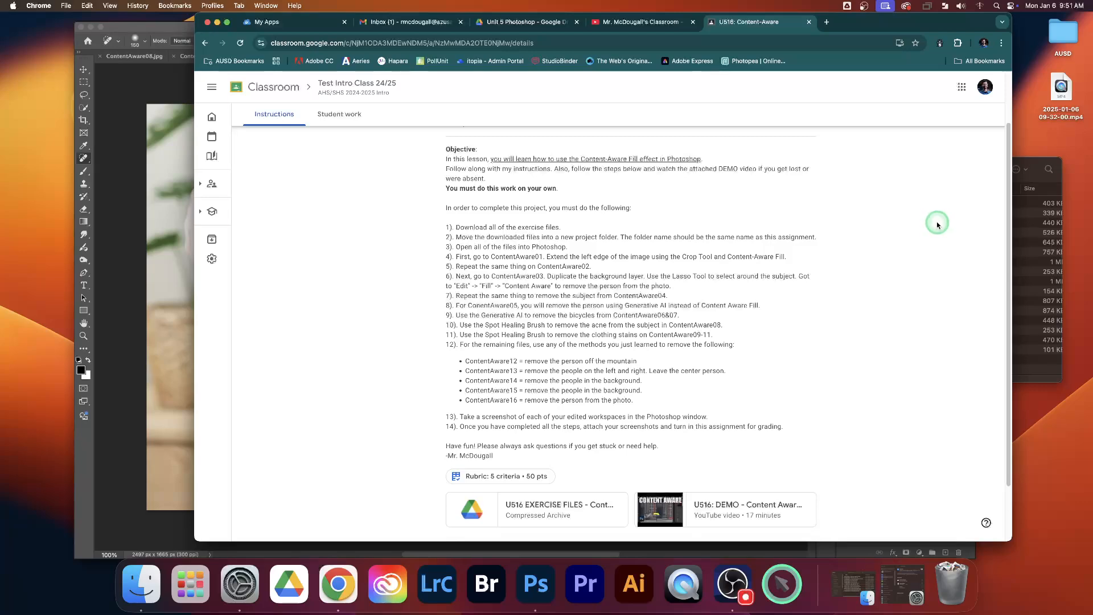